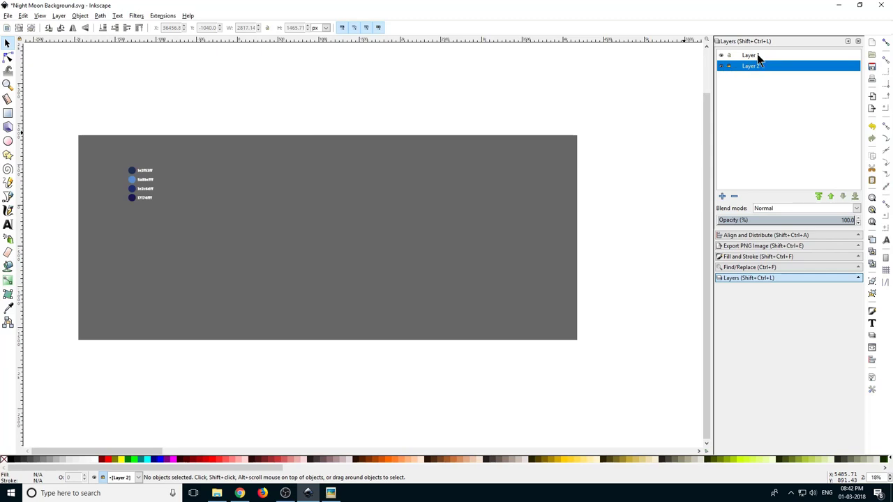
Step: Add a layer named Layer 3 above Layer 1 and delete it again
click(757, 55)
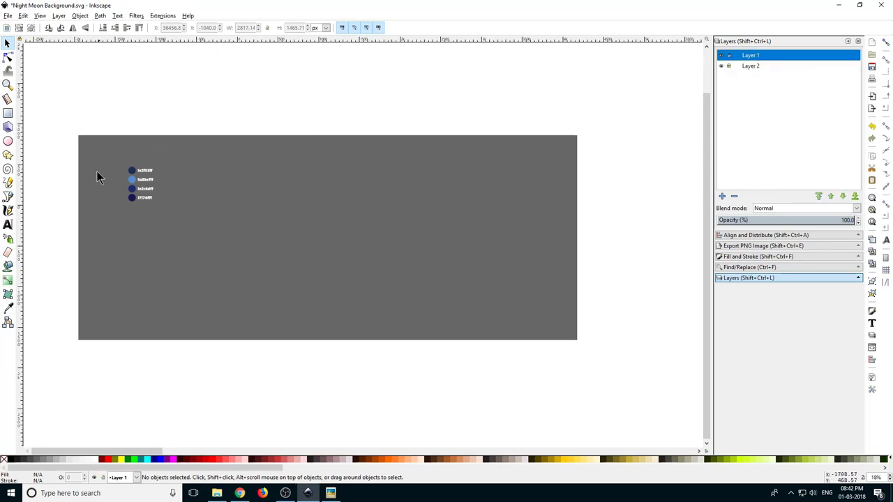
click(722, 197)
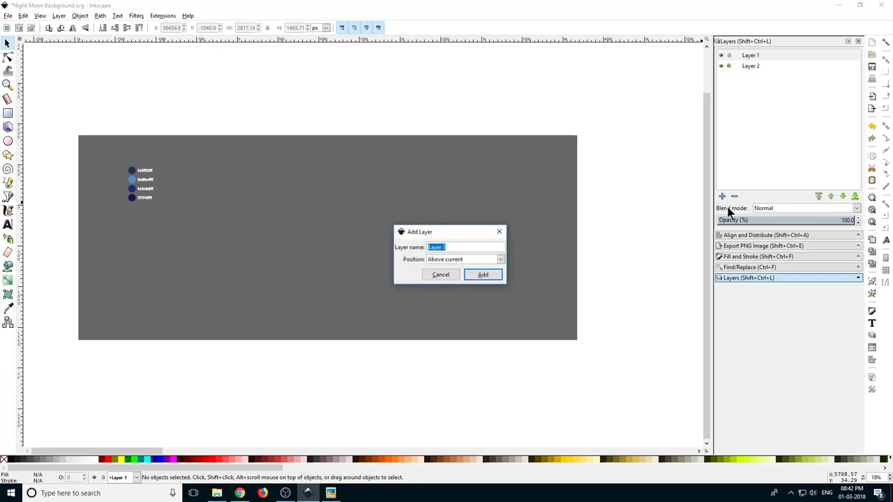
click(482, 276)
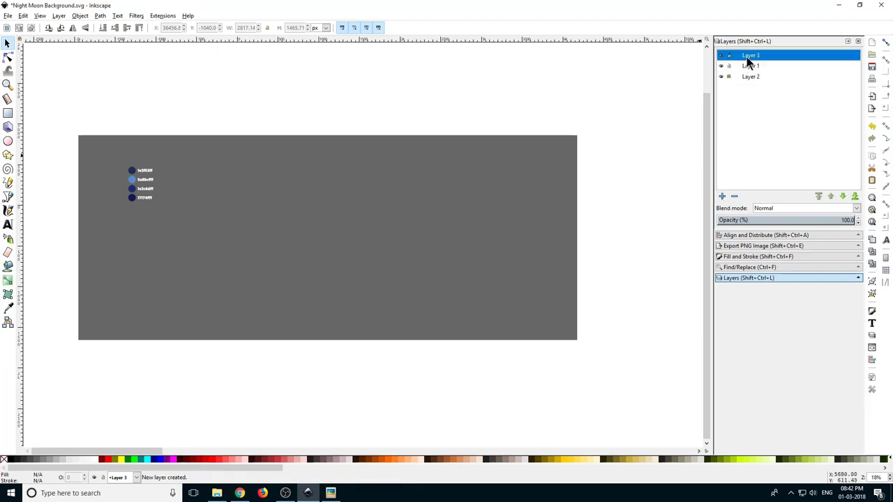
right_click(750, 79)
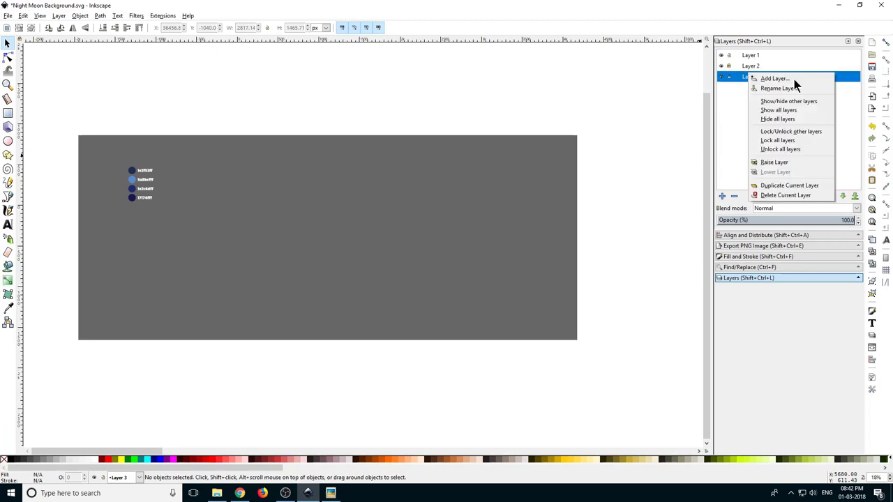
click(797, 196)
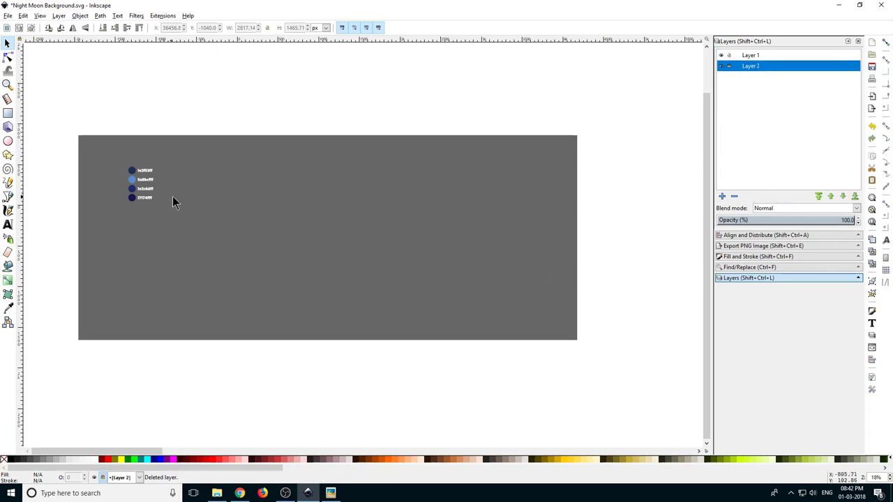
Step: Look through the layer commands, the Align and Distribute options and the Fill and Stroke settings
ctrl+scroll(172, 196, up, 2)
ctrl+scroll(173, 196, up, 1)
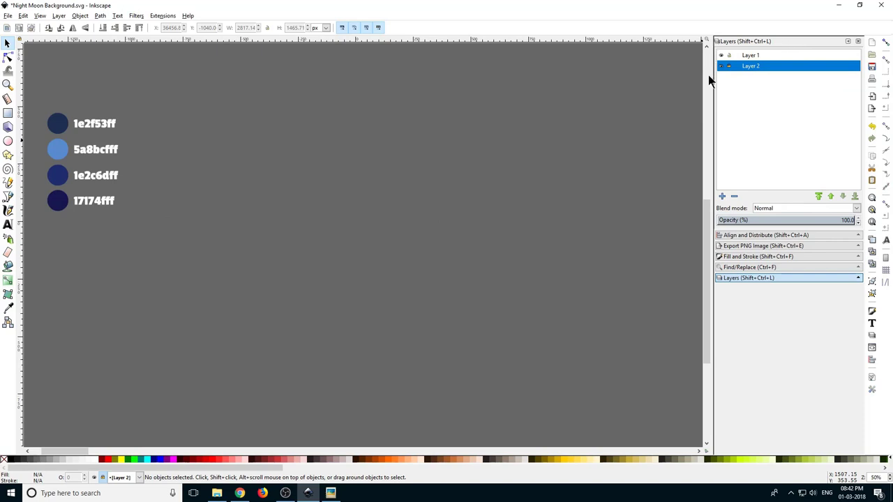
click(58, 17)
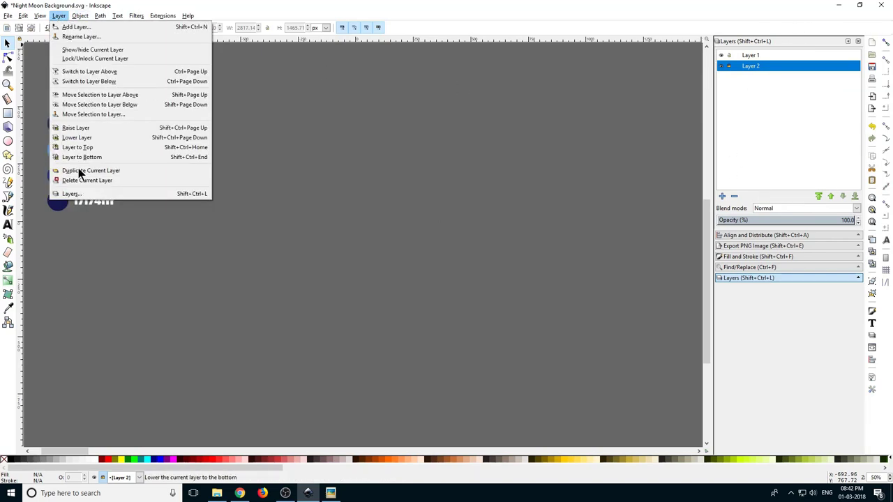
click(620, 24)
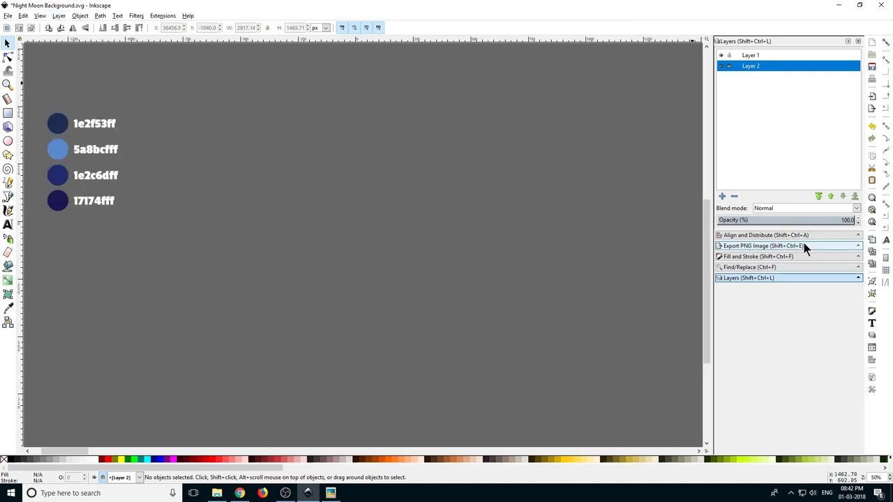
click(747, 235)
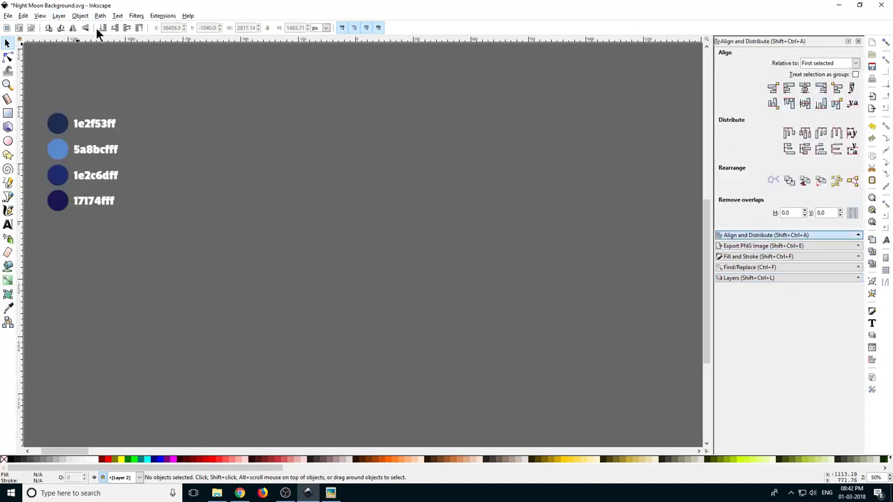
click(80, 16)
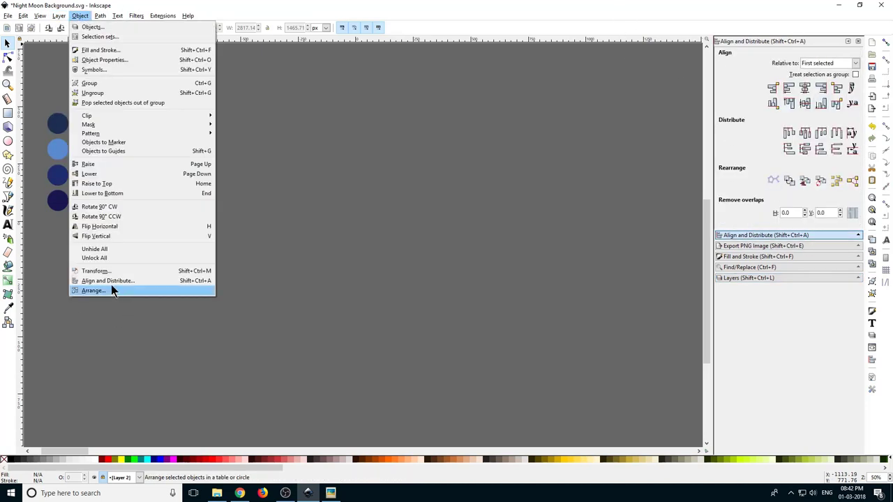
click(759, 258)
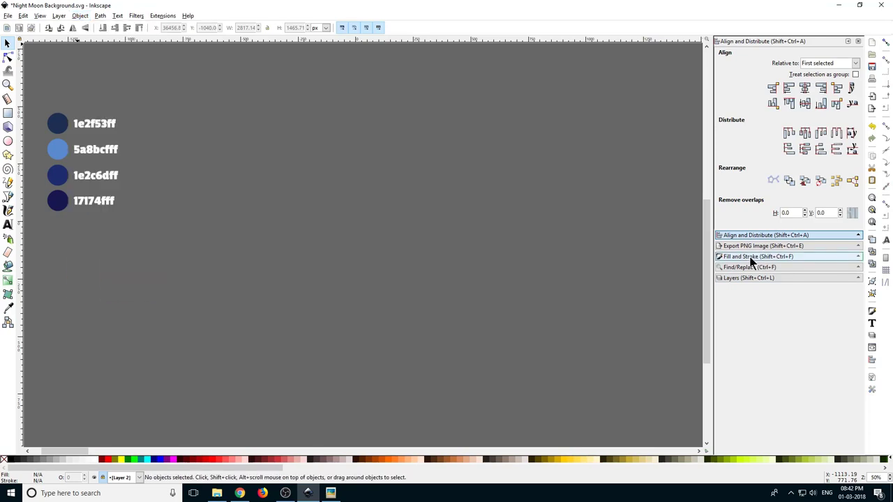
click(759, 257)
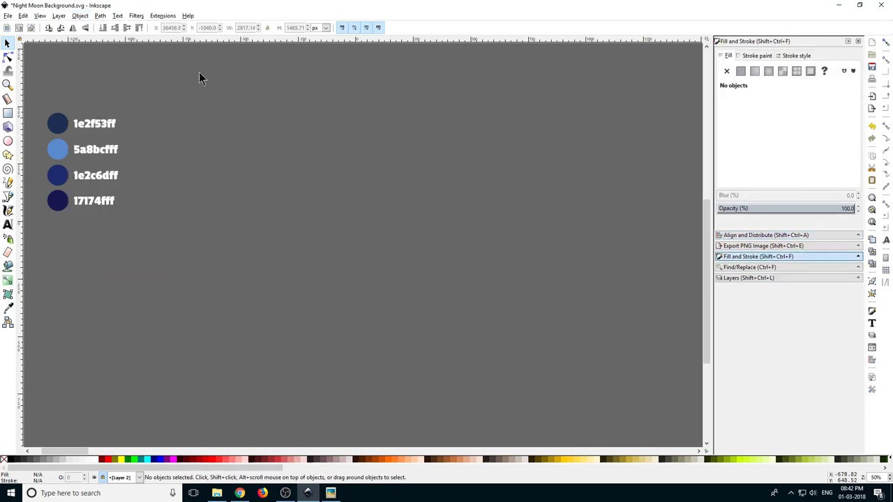
click(85, 17)
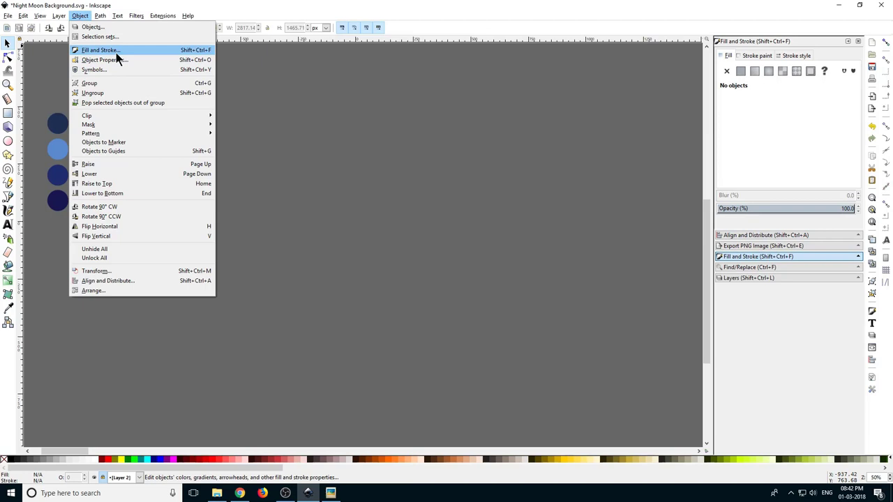
click(799, 152)
scroll(61, 139, up, 2)
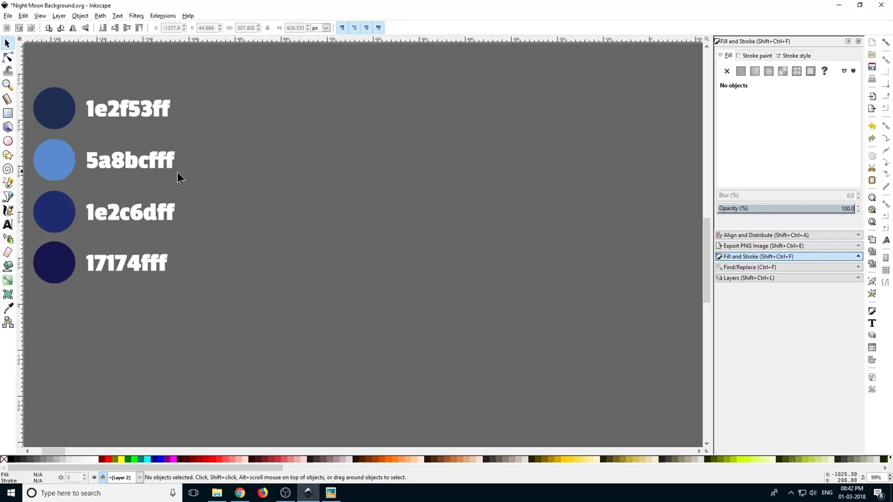
scroll(166, 236, down, 2)
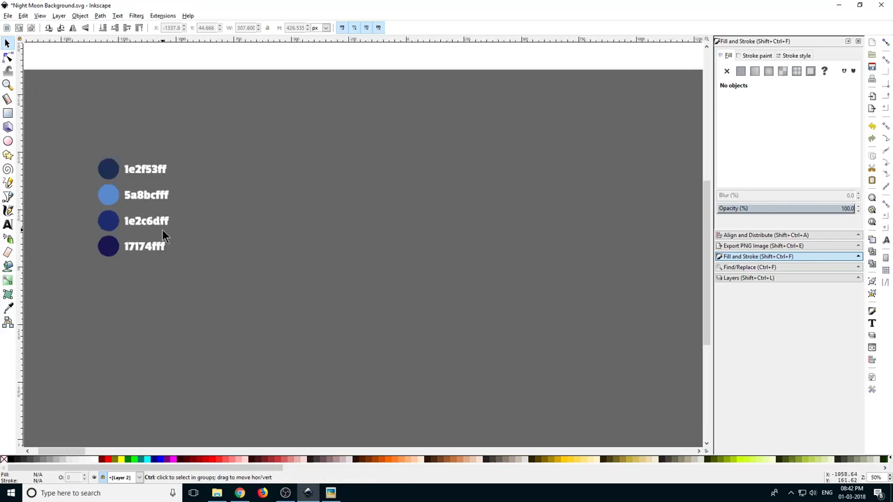
drag(373, 314, 314, 265)
scroll(314, 268, down, 1)
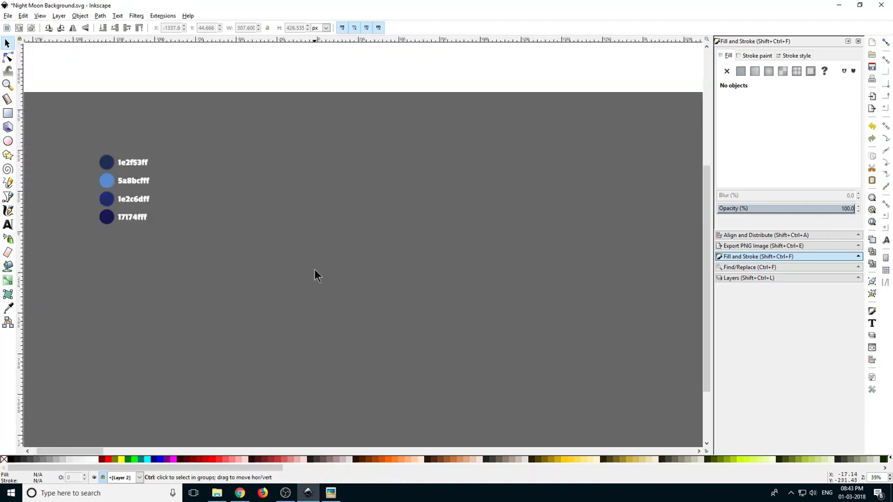
scroll(313, 272, down, 1)
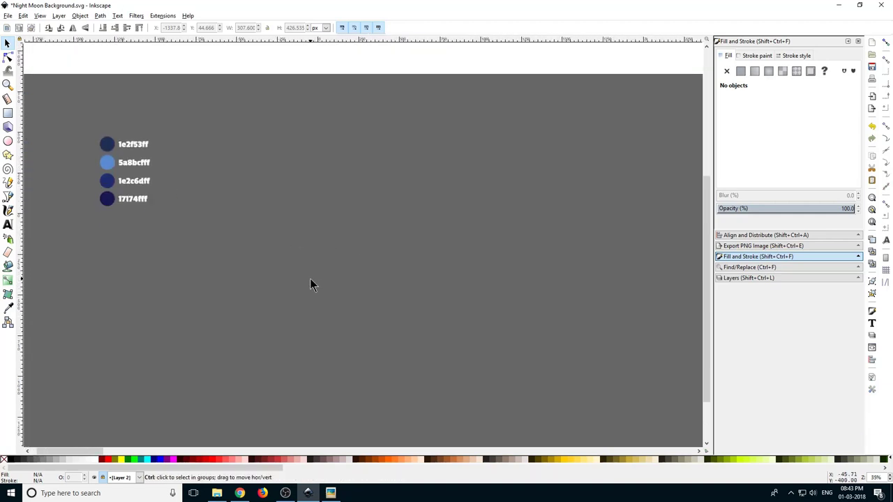
ctrl+scroll(310, 278, up, 1)
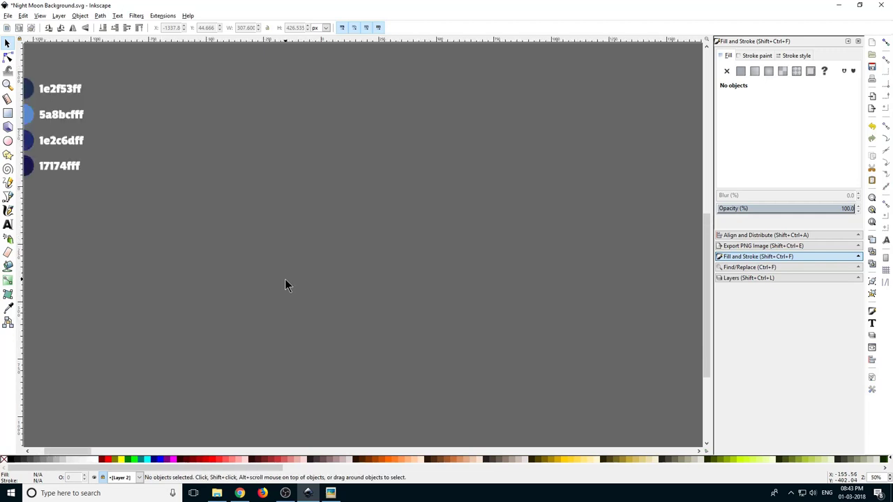
drag(284, 279, 300, 261)
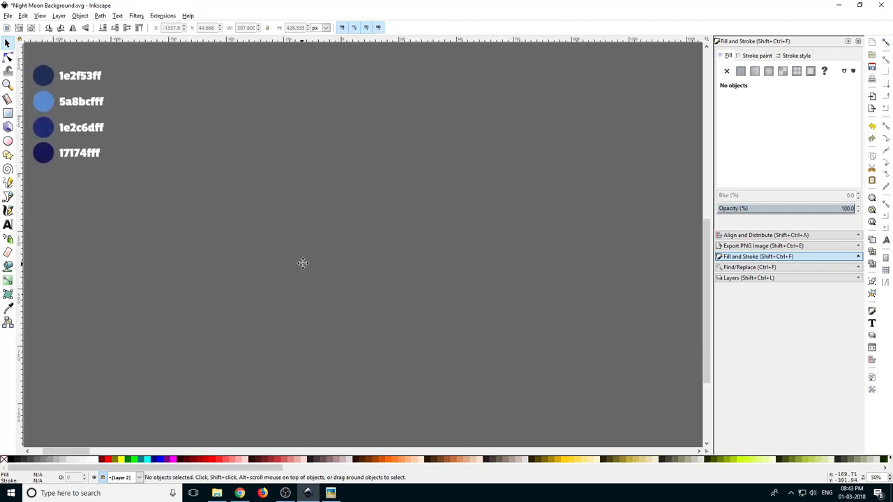
Step: Draw a blue rectangle about 3212 by 1782 px on Layer 1, beside the colour swatches
click(7, 113)
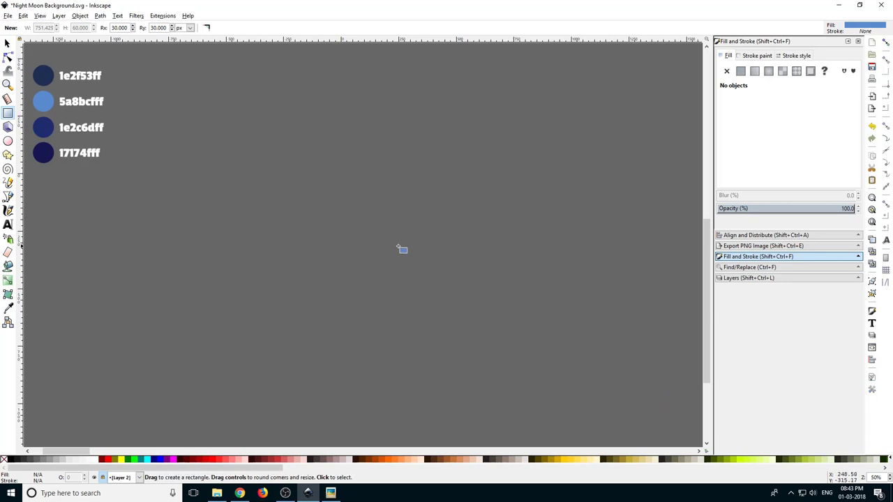
key(minus)
key(minus)
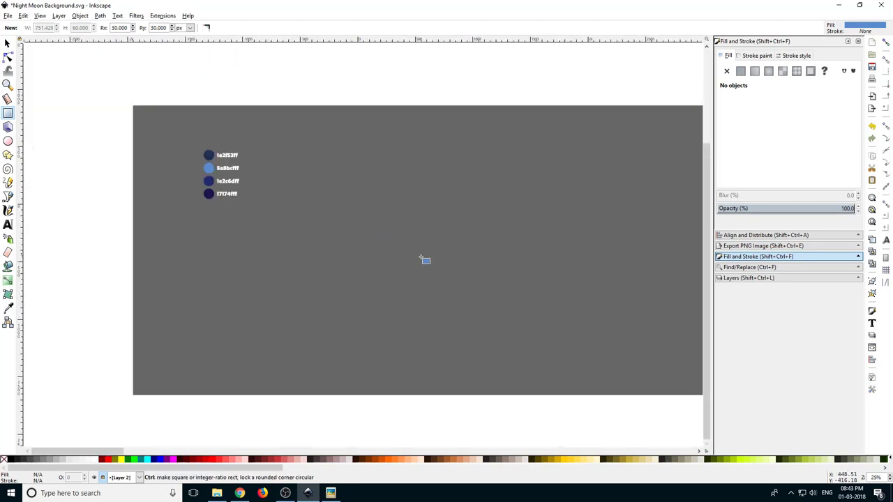
click(746, 279)
click(751, 55)
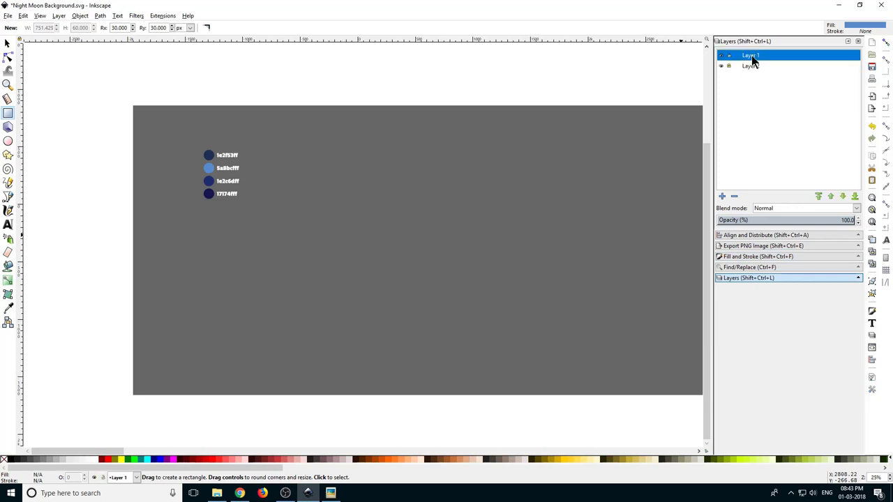
drag(471, 188, 387, 178)
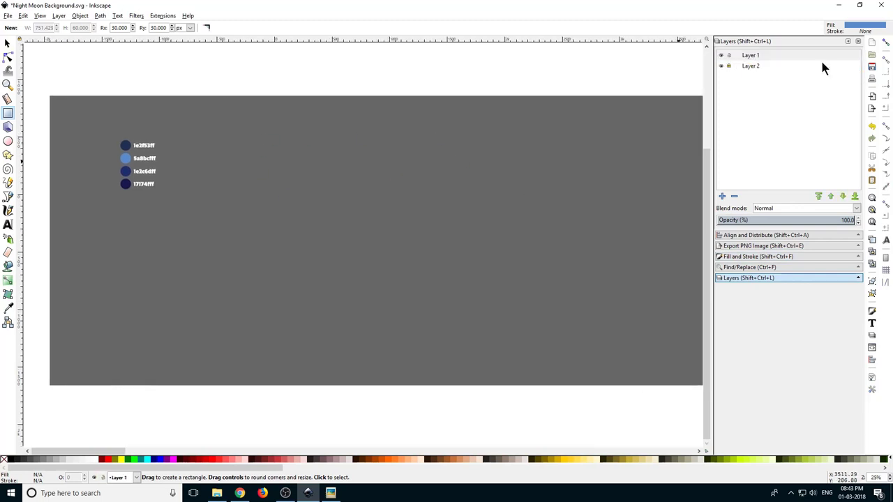
scroll(233, 178, up, 1)
scroll(253, 177, right, 2)
scroll(209, 161, down, 2)
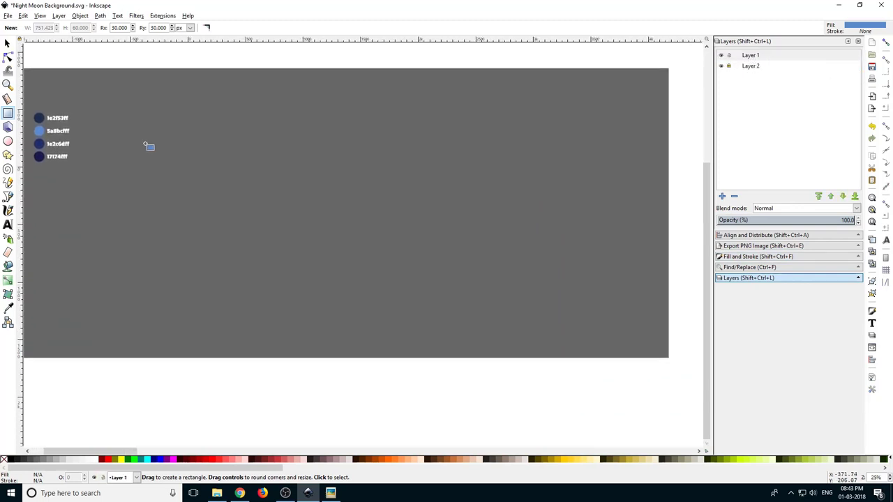
drag(129, 114, 498, 318)
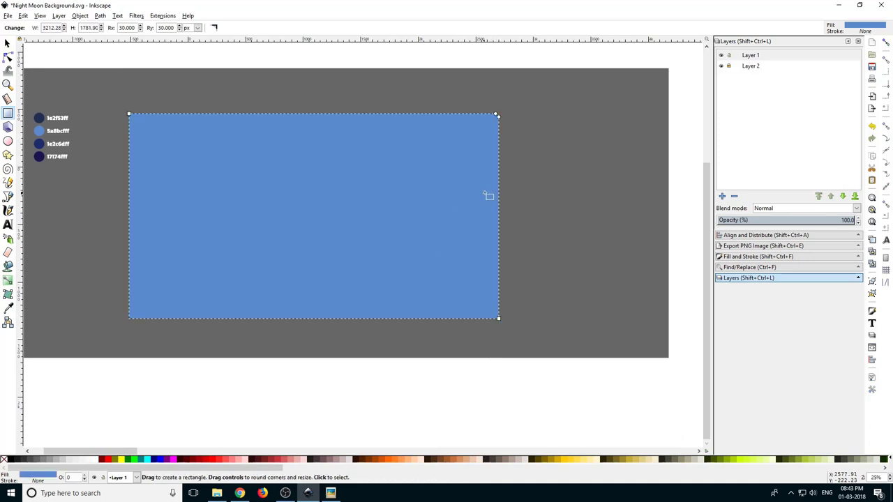
Step: Remove the corner rounding from the blue rectangle so its corners are square
scroll(511, 119, up, 4)
scroll(511, 118, up, 3)
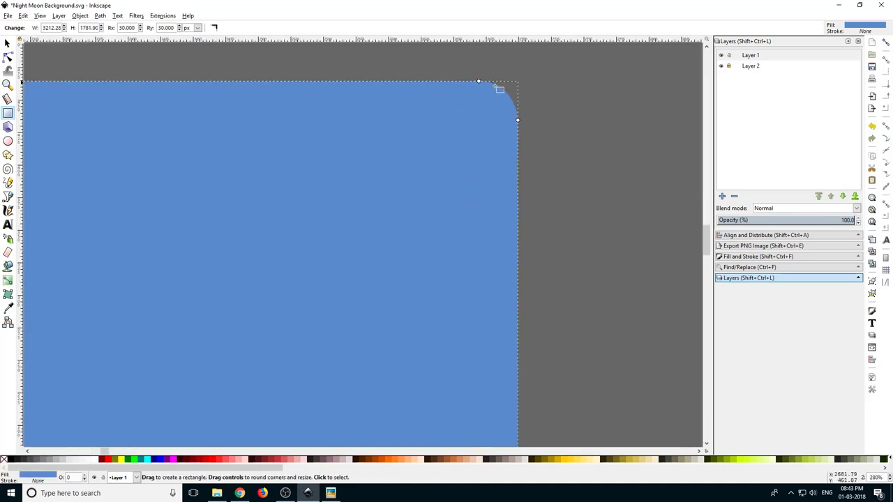
shift+click(518, 122)
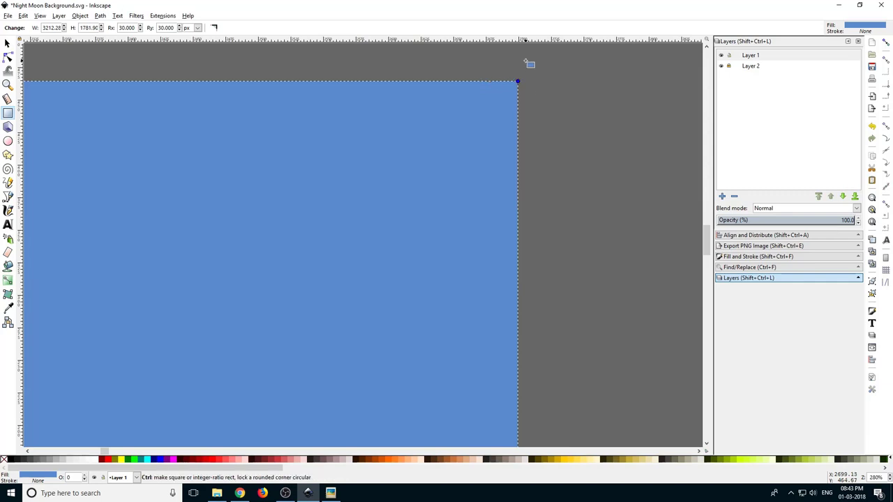
Step: Set the rectangle's width to 1280 px and its height to 720 px
scroll(526, 127, down, 7)
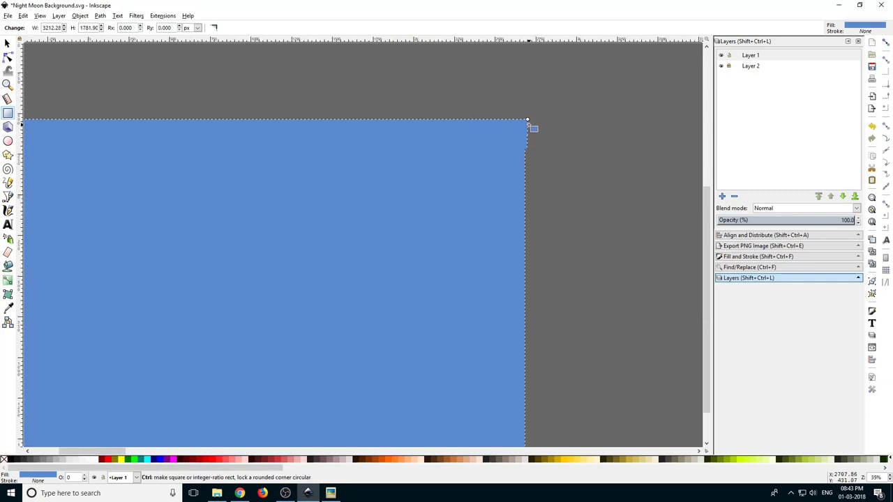
scroll(518, 111, up, 1)
scroll(520, 148, left, 4)
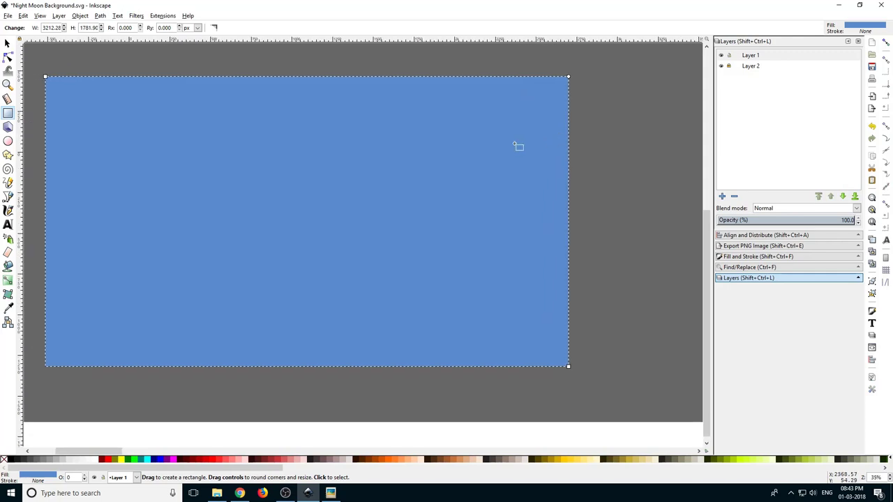
click(8, 43)
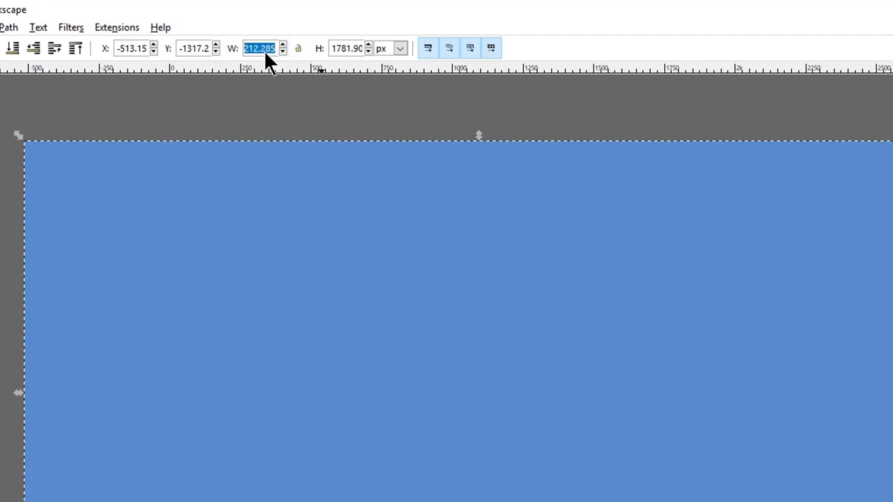
text(1280)
key(Return)
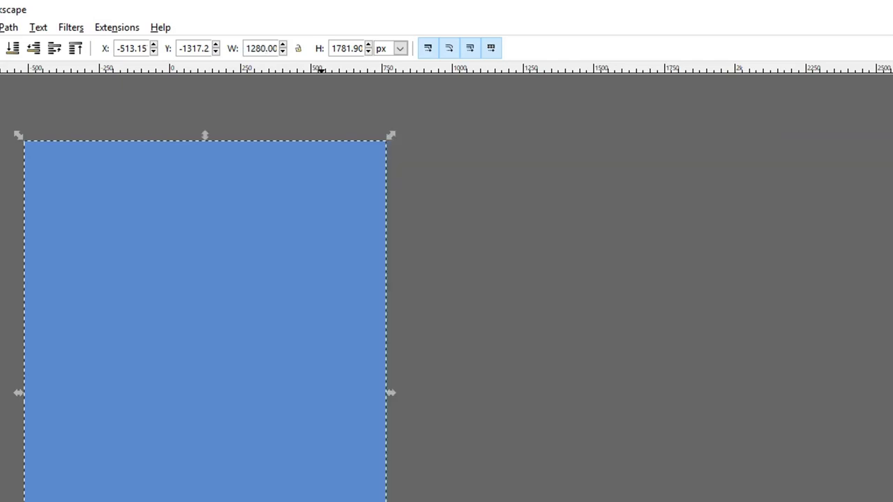
double_click(346, 48)
text(720)
key(Return)
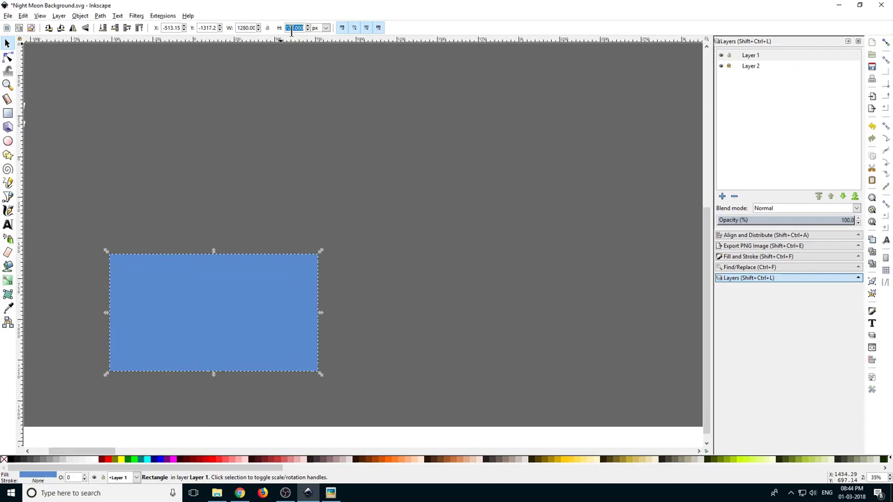
text(7)
Step: Move the rectangle next to the colour swatches, to about X -930, Y -197 px
scroll(306, 325, down, 2)
drag(298, 325, 219, 239)
scroll(195, 239, up, 4)
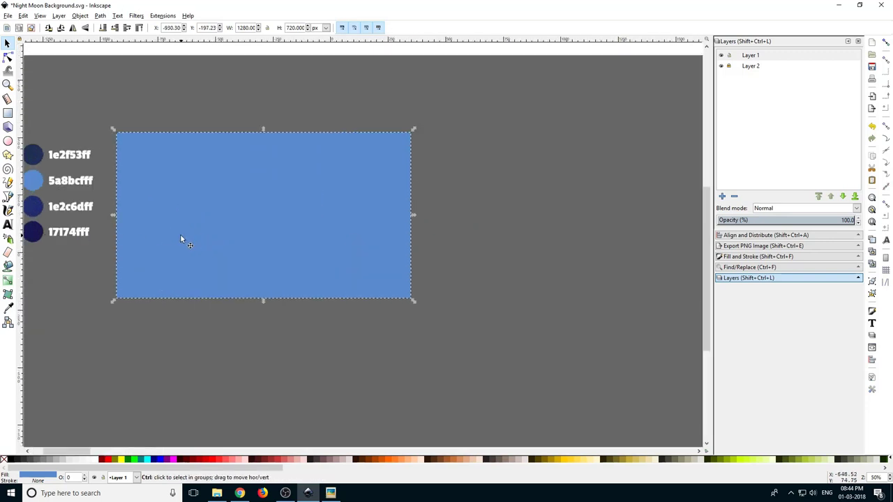
scroll(251, 235, left, 3)
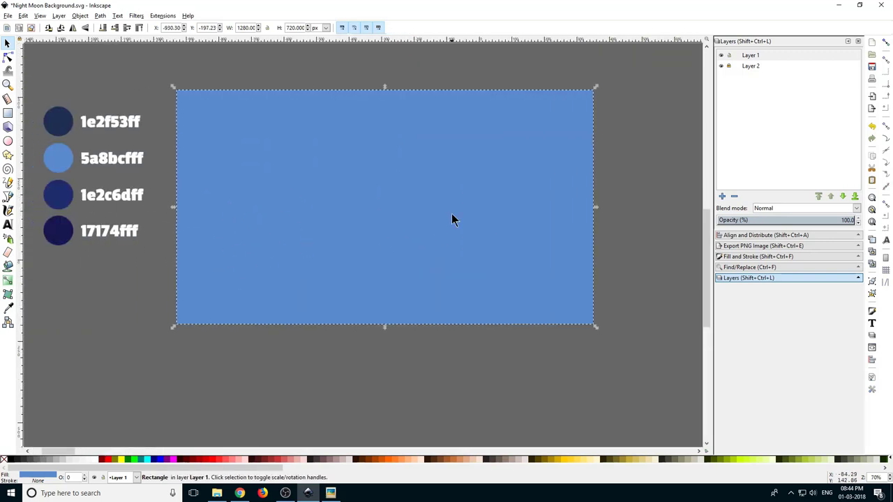
Step: Apply a top-to-bottom linear gradient to the rectangle and colour its upper stop 1e2f53ff, sampled from the swatch
click(9, 281)
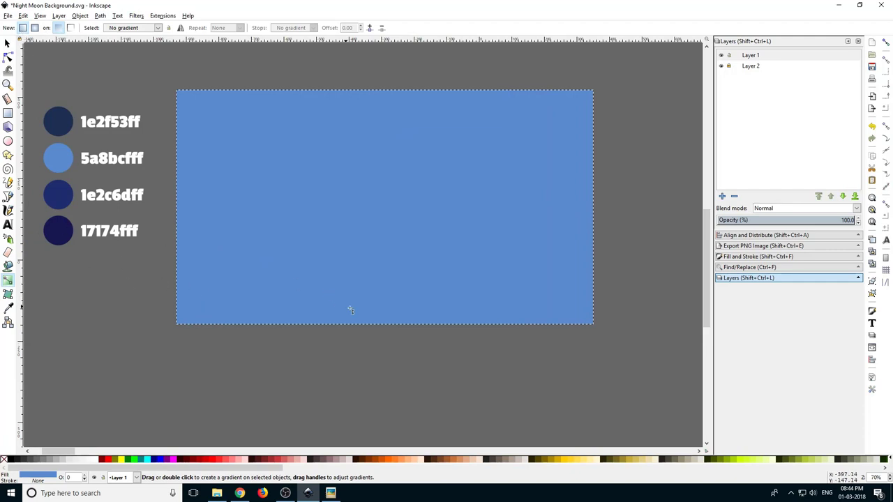
drag(386, 91, 392, 324)
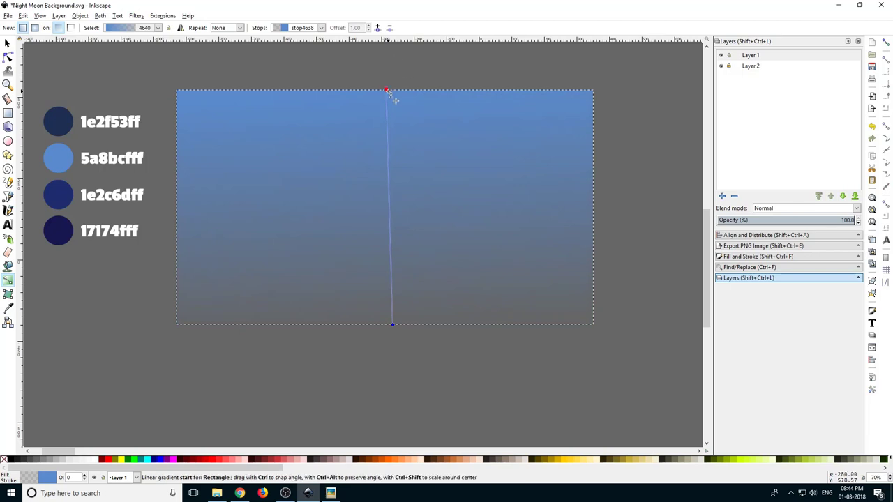
click(385, 89)
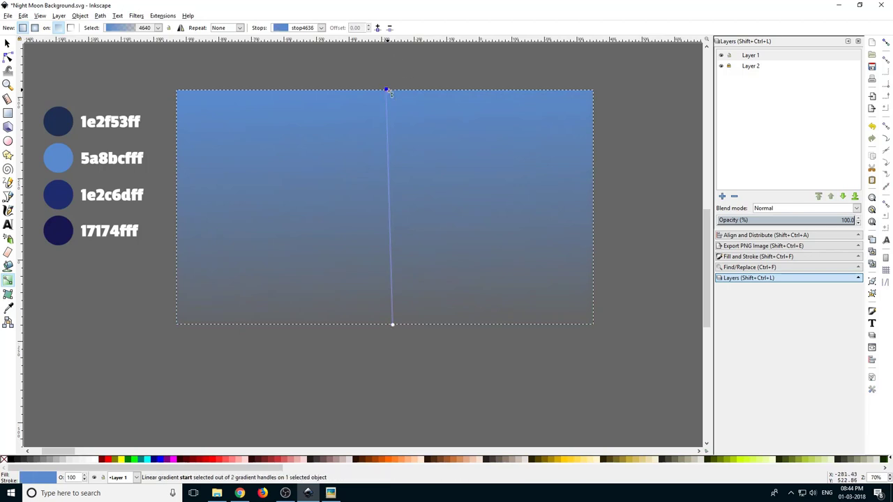
click(753, 256)
click(746, 180)
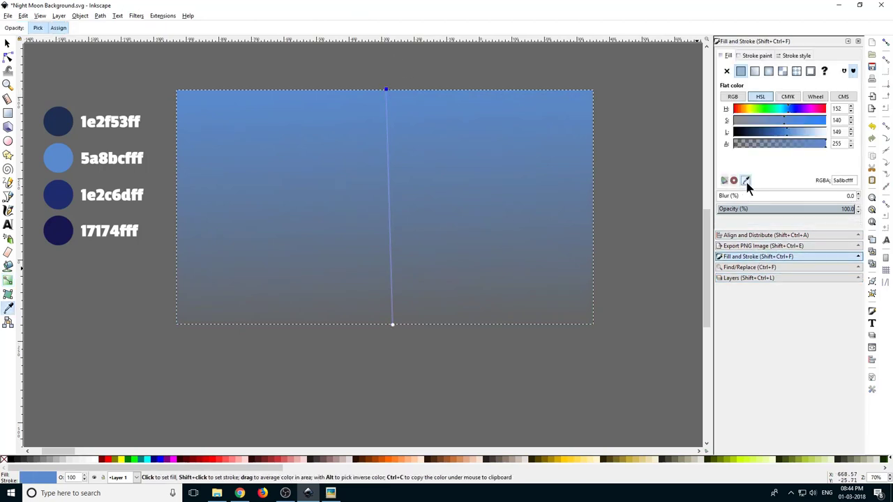
click(60, 120)
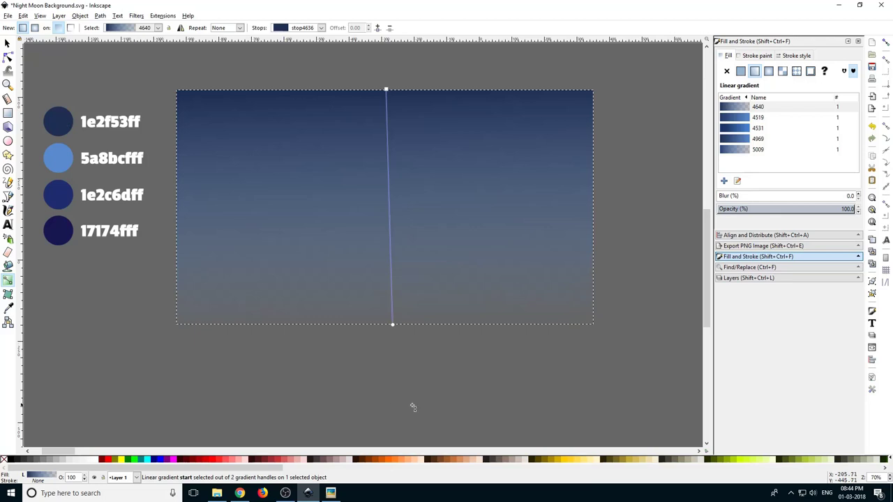
Step: Make the gradient's lower stop opaque and colour it 5a8bcfff, sampled from the light blue swatch
click(393, 325)
drag(737, 144, 848, 144)
click(746, 180)
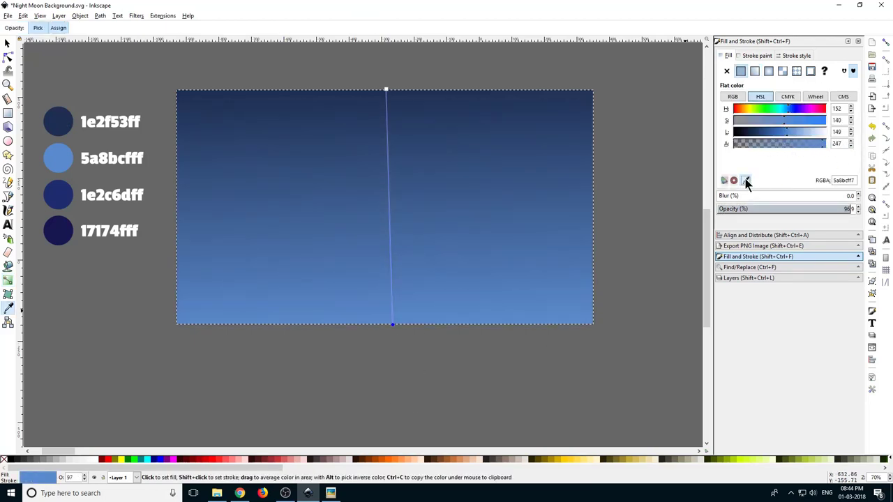
click(65, 161)
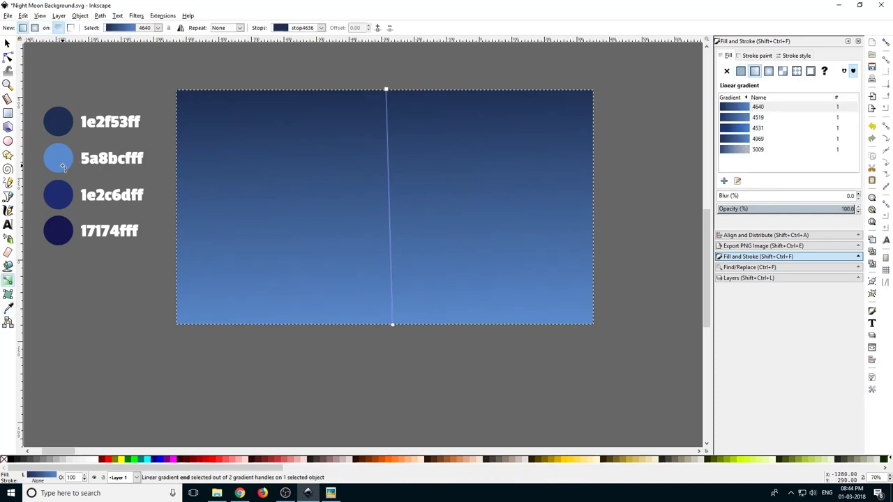
Step: Duplicate the gradient rectangle and shrink the copy to a strip about 226 px high along the lower edge
click(8, 43)
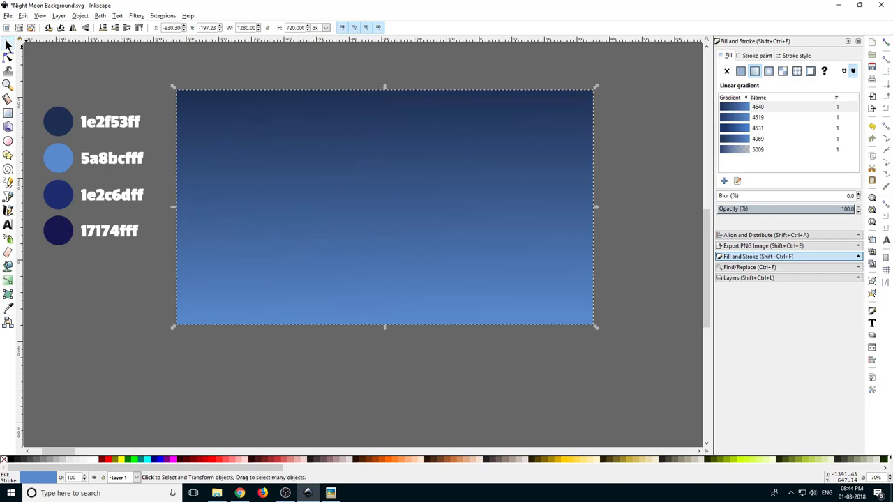
click(376, 166)
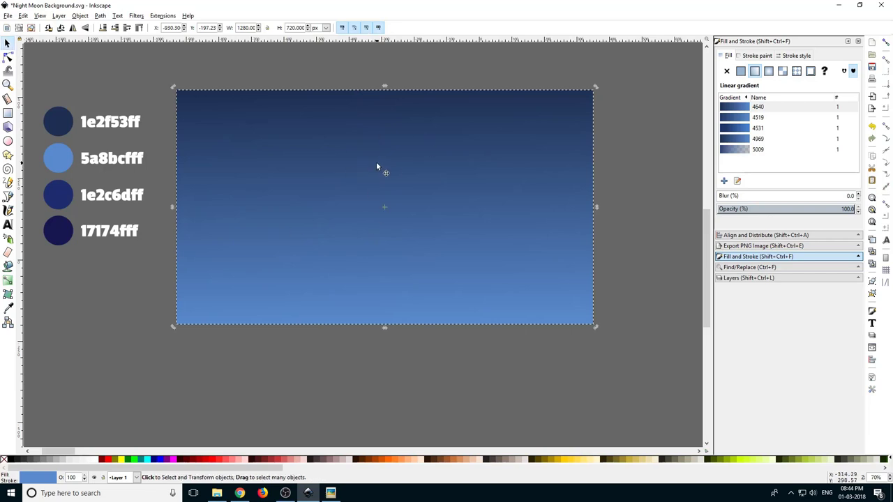
right_click(376, 167)
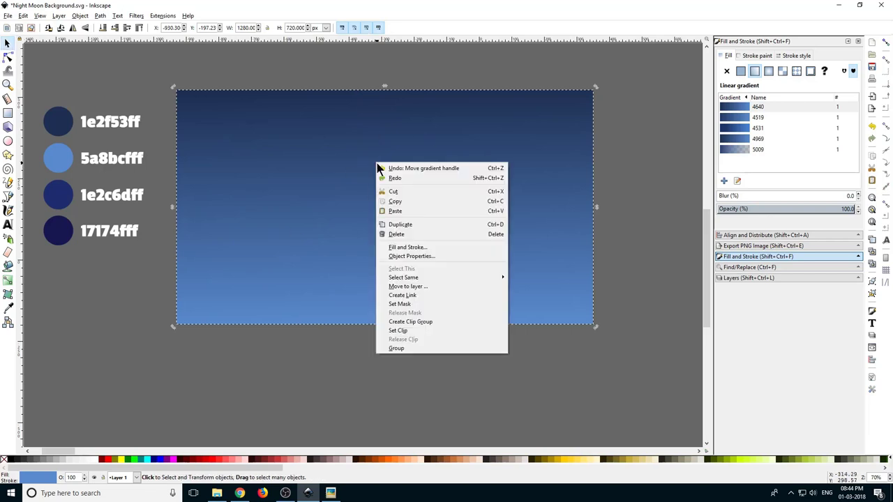
click(416, 223)
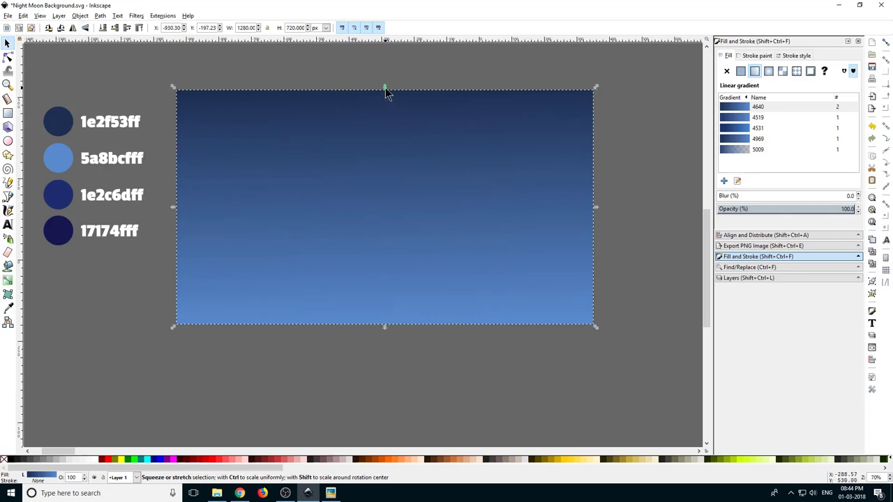
drag(386, 89, 390, 251)
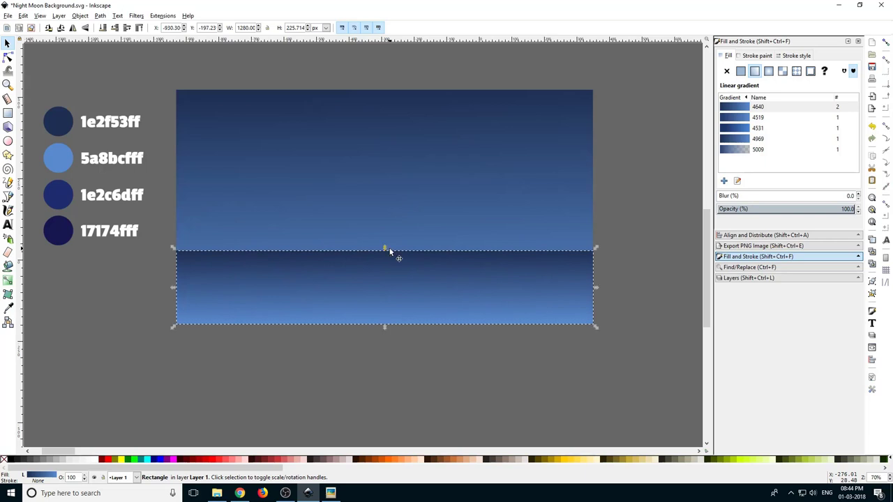
Step: Flip the lower strip vertically so its light end meets the sky as a horizon, and deselect it
click(83, 28)
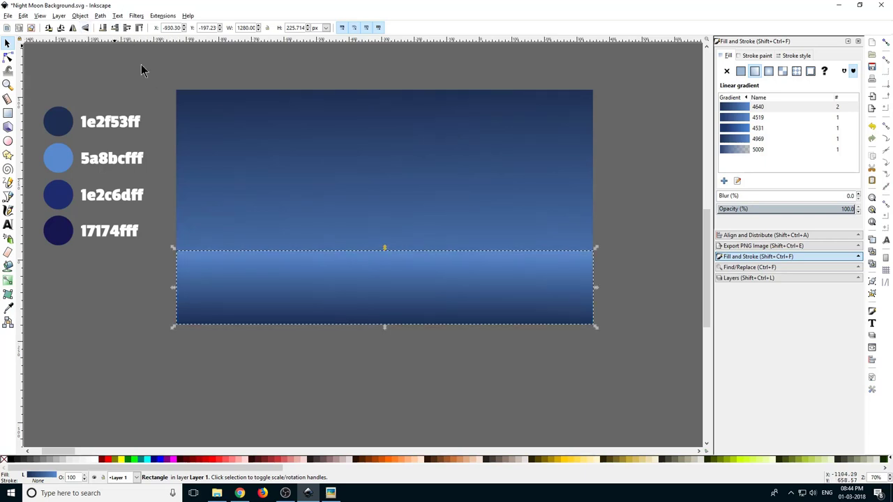
click(513, 379)
click(398, 291)
click(447, 383)
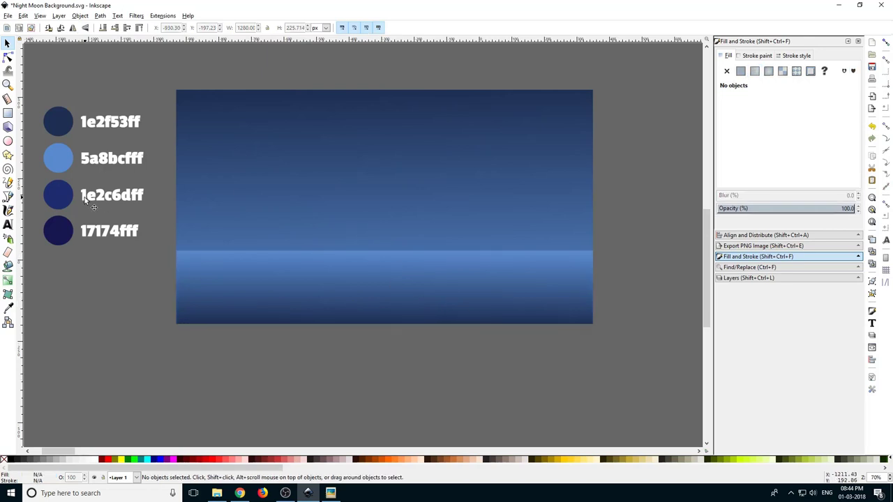
Step: Draw an upright three-cornered polygon about 1196 by 1036 px beside the background
click(7, 155)
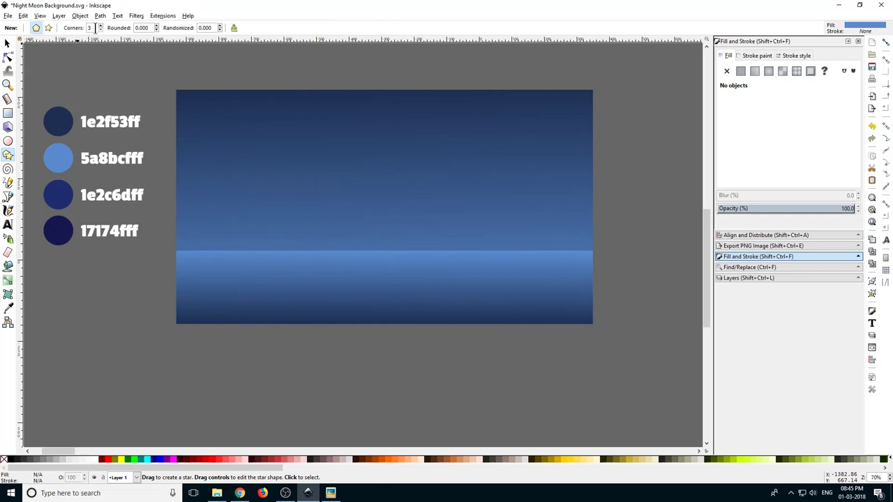
drag(217, 250, 149, 231)
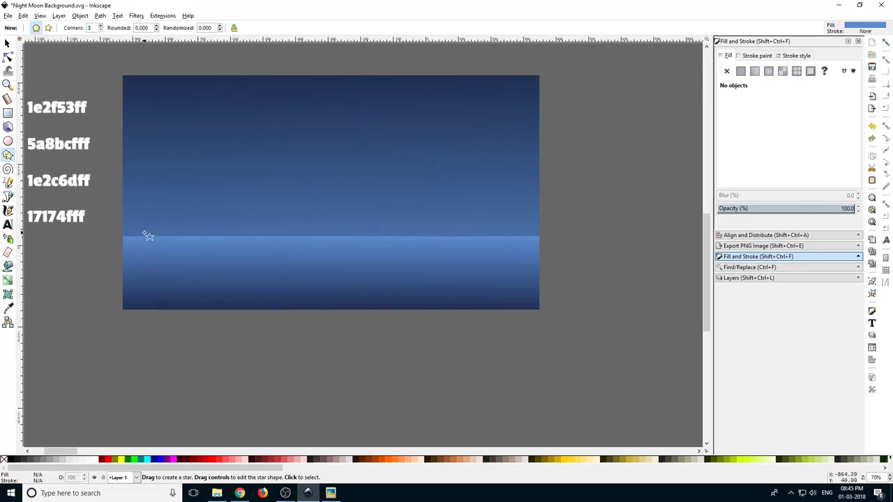
scroll(149, 231, down, 2)
drag(375, 270, 250, 287)
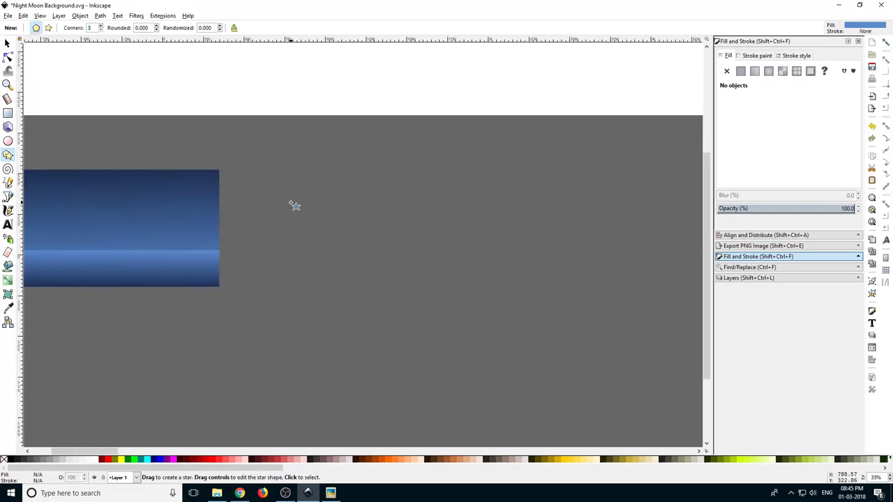
drag(289, 202, 384, 265)
scroll(422, 261, left, 5)
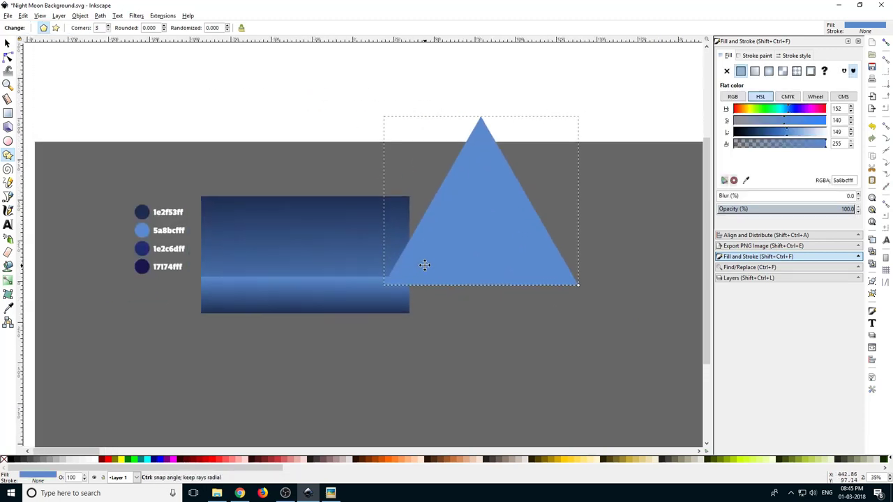
Step: Fill the triangle with 1e2c6dff, sampled from the third colour swatch
click(745, 180)
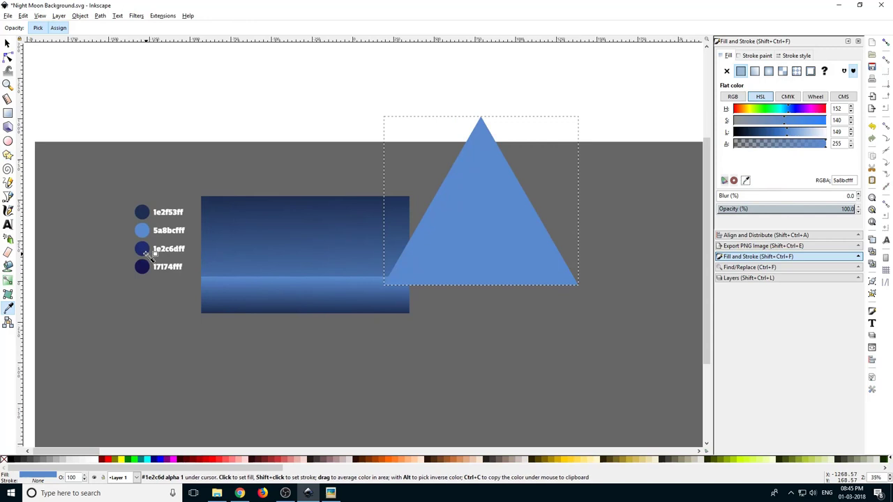
click(145, 252)
click(7, 44)
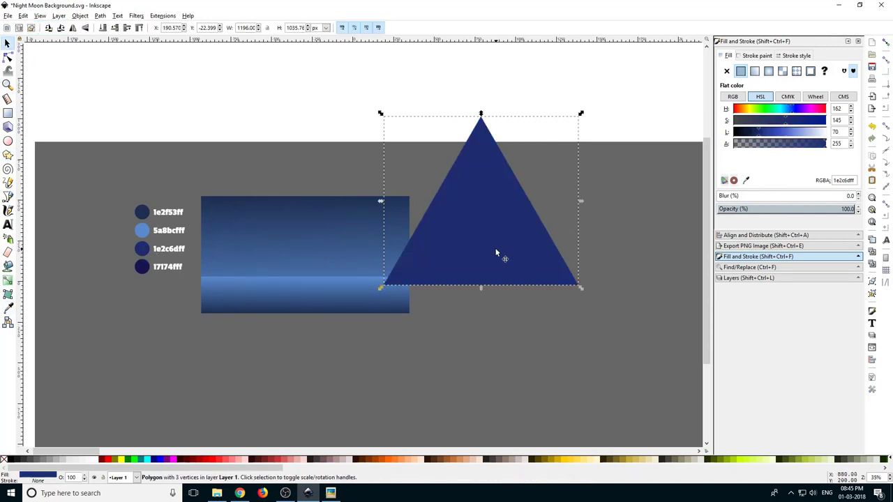
Step: Scale the triangle proportionally to about 497 by 430 px and place it over the background just above the horizon
drag(500, 253, 383, 266)
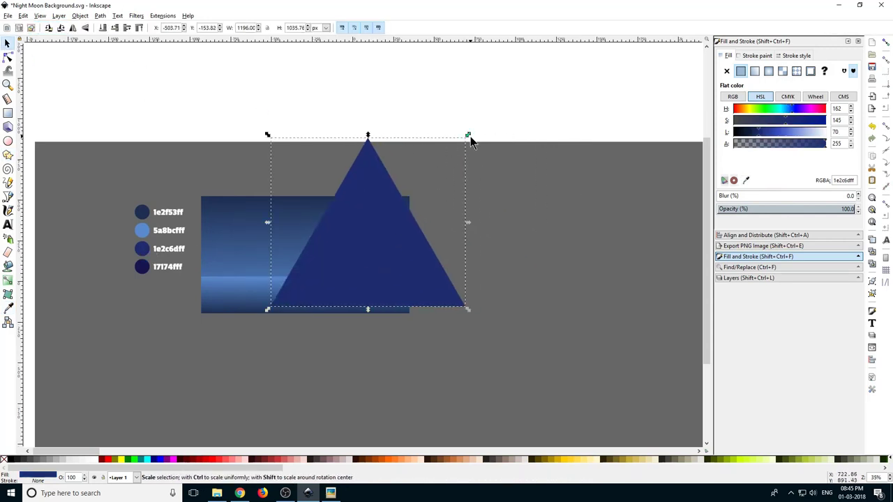
key(ctrl)
drag(468, 135, 414, 237)
scroll(354, 274, up, 2)
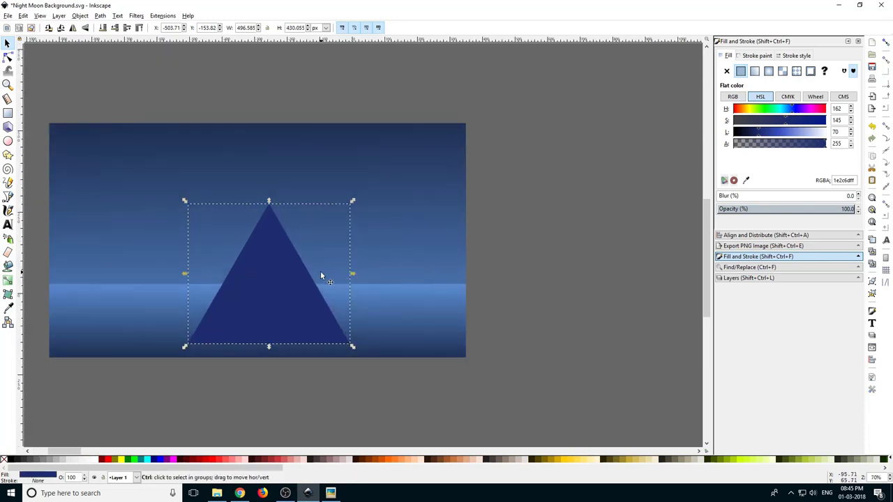
drag(267, 305, 286, 246)
scroll(293, 248, up, 2)
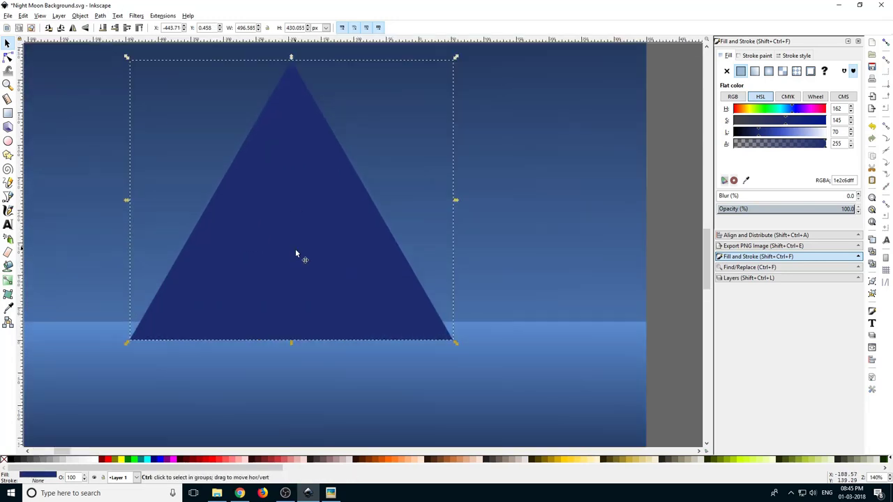
Step: Flatten the triangle to about 329 px high and stretch it sideways to about two thirds of the background's width
scroll(295, 249, down, 1)
drag(295, 116, 295, 163)
drag(309, 185, 369, 172)
drag(348, 217, 359, 194)
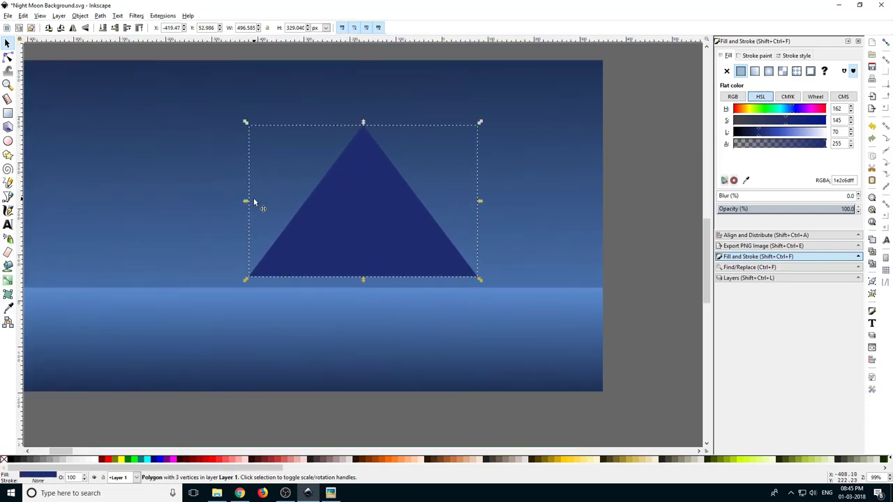
drag(245, 202, 36, 189)
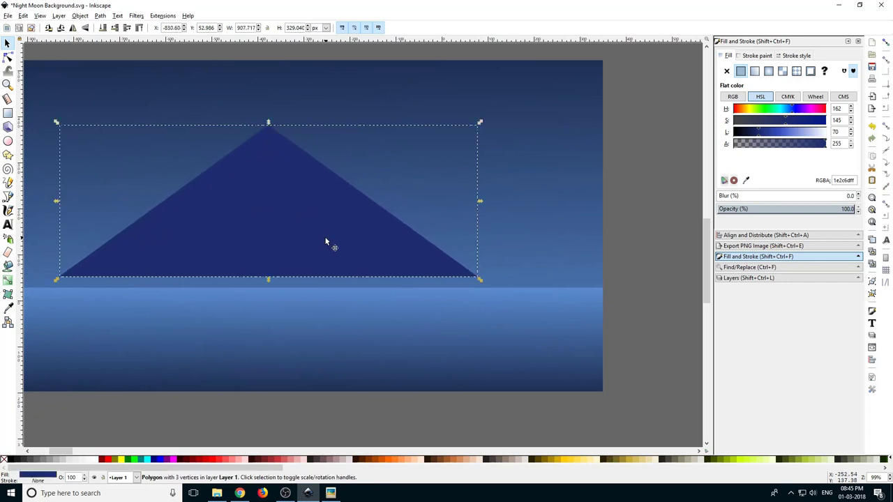
scroll(337, 249, down, 2)
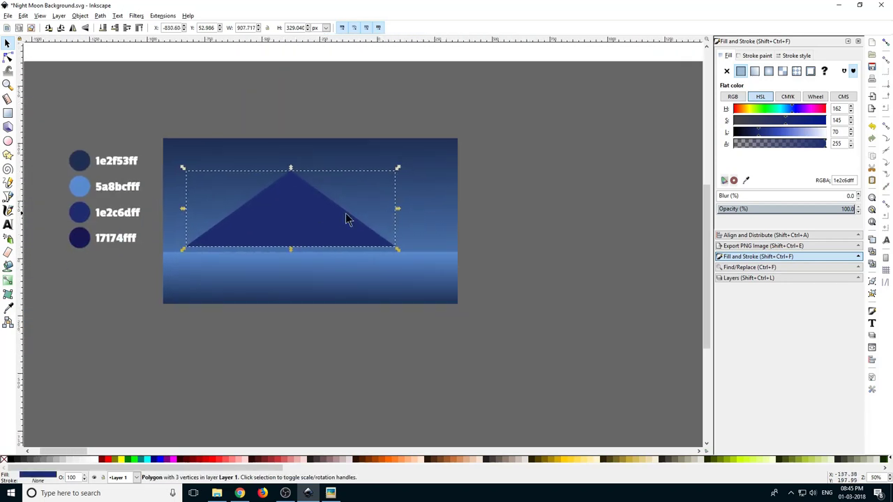
drag(182, 208, 191, 208)
Step: Align the triangle's right edge with the right edge of the background rectangle, relative to the first selected object
click(444, 208)
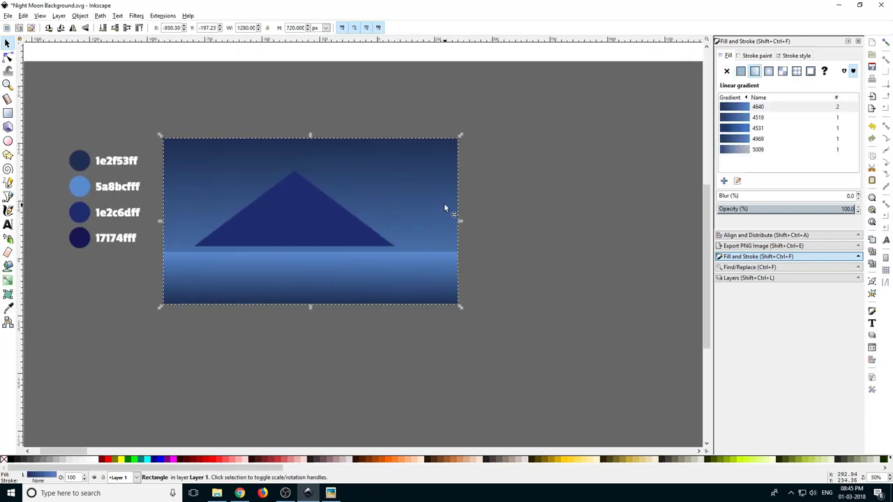
click(459, 150)
click(430, 190)
shift+click(335, 225)
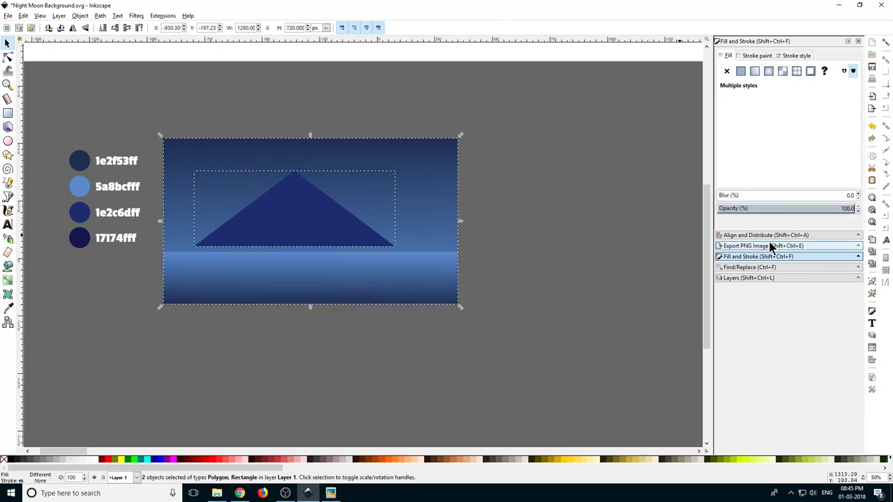
click(737, 235)
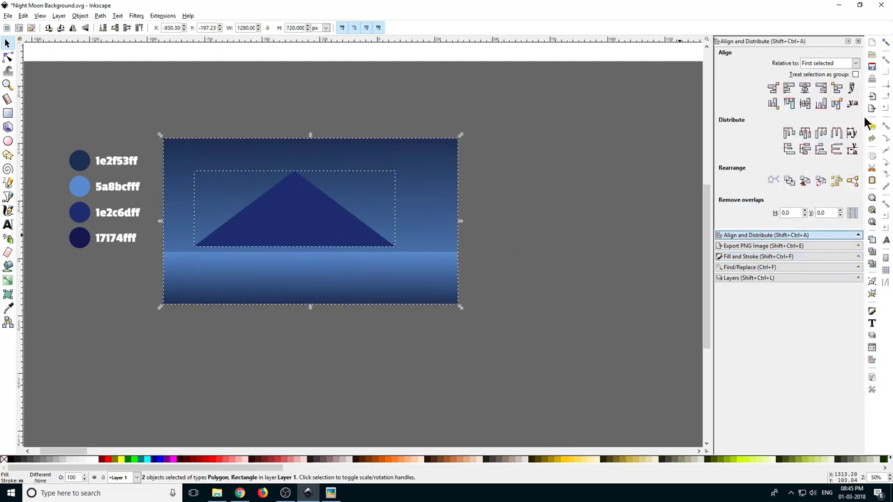
click(821, 88)
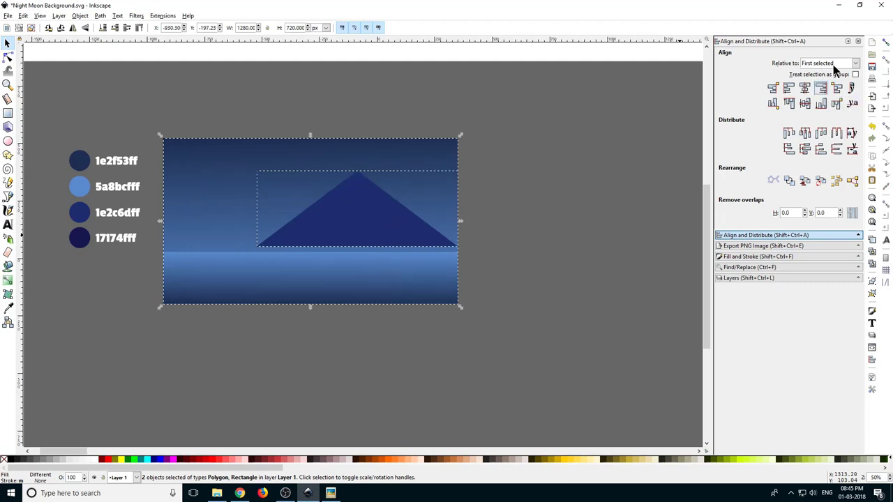
click(568, 234)
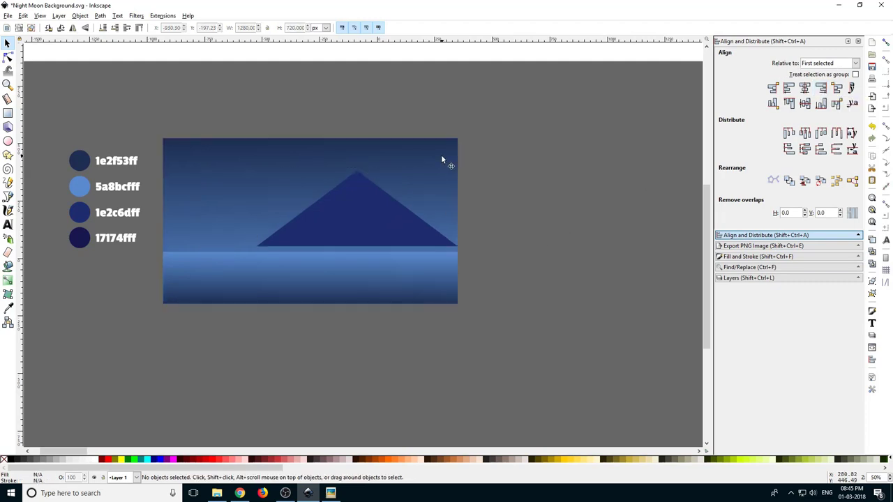
Step: Align the triangle's base with the top edge of the lower strip, relative to the first selected object
click(396, 282)
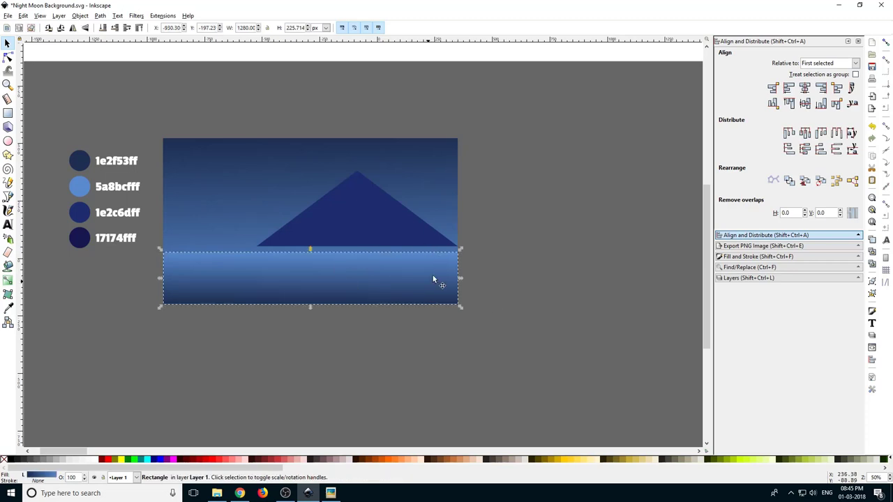
shift+click(394, 211)
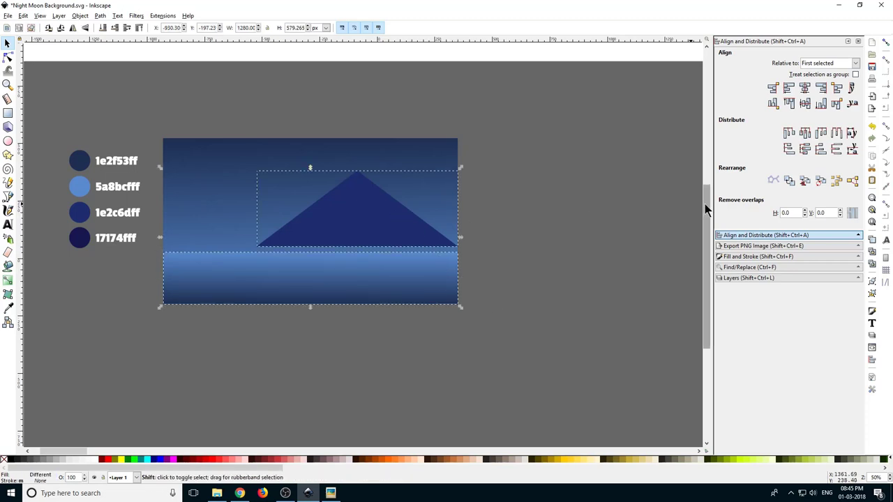
click(772, 103)
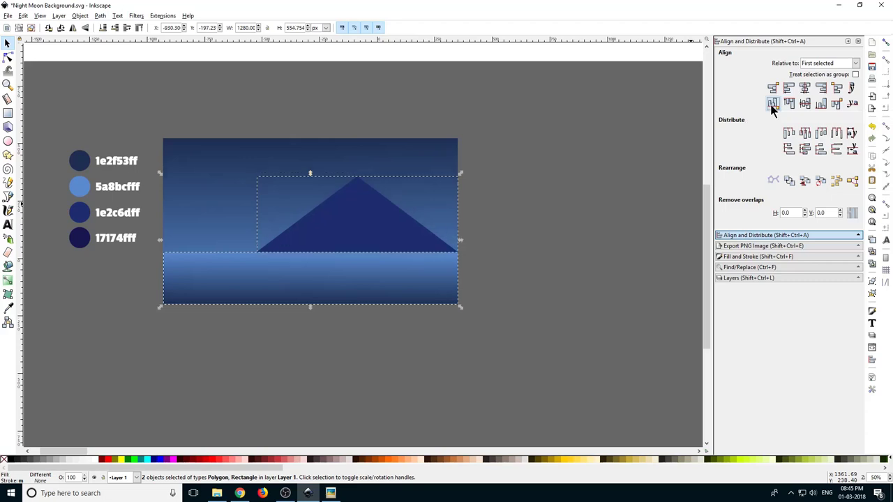
click(548, 193)
drag(351, 228, 425, 226)
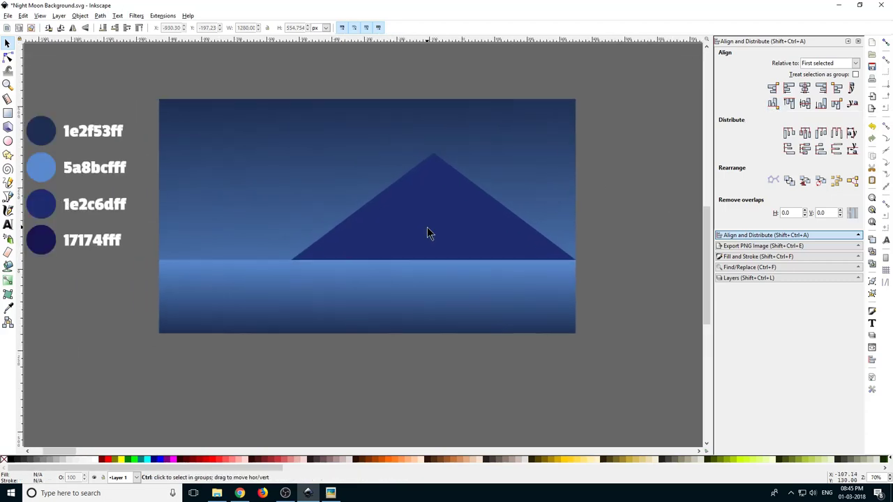
Step: Stretch the triangle's left side outward to about 981 px wide, keeping its right edge on the background's right edge
click(394, 246)
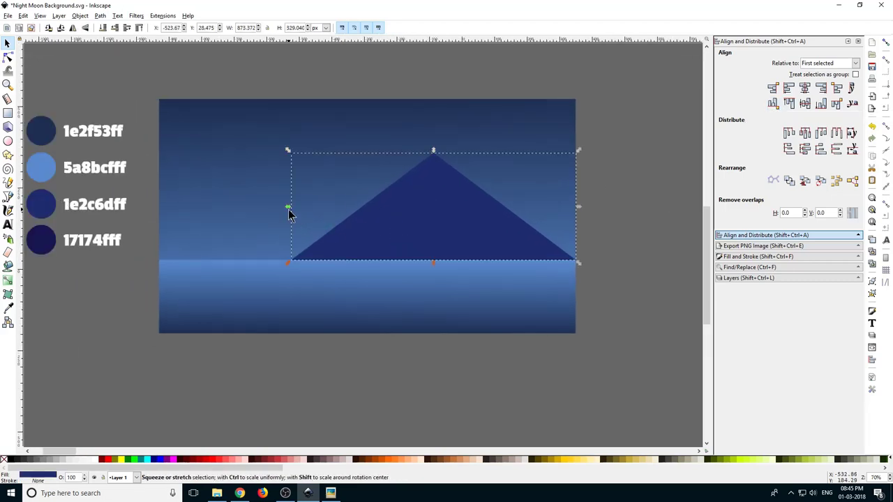
drag(290, 212, 254, 212)
click(305, 395)
Step: Duplicate the large triangle and slide the copy left along the horizon until it overhangs the background's left edge
drag(281, 299, 386, 327)
scroll(455, 270, up, 2)
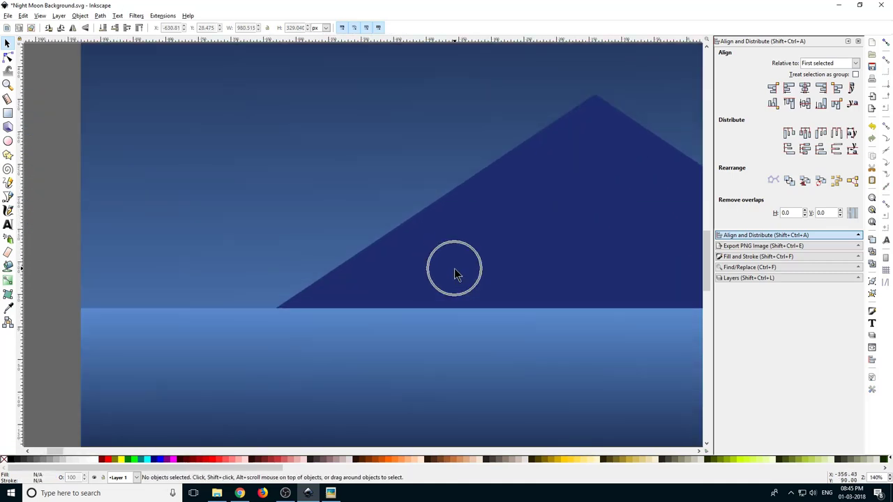
drag(454, 274, 418, 279)
click(454, 233)
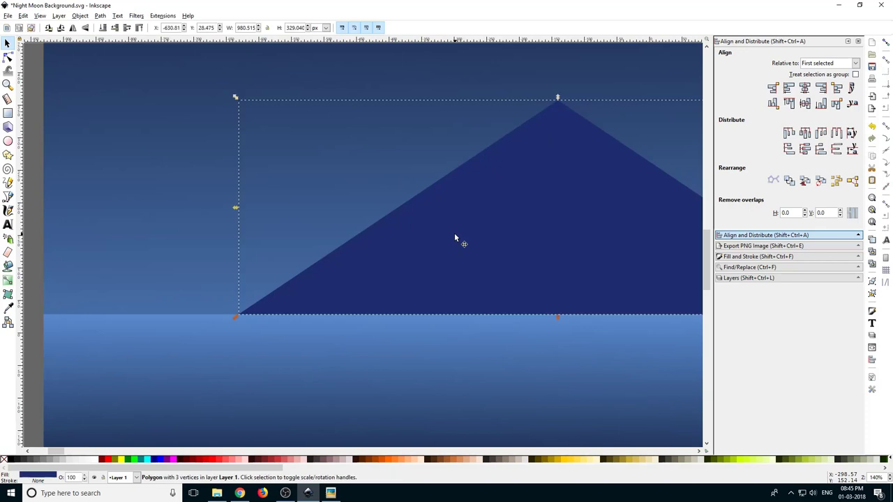
right_click(454, 233)
click(494, 297)
ctrl+scroll(293, 281, down, 2)
drag(463, 277, 329, 275)
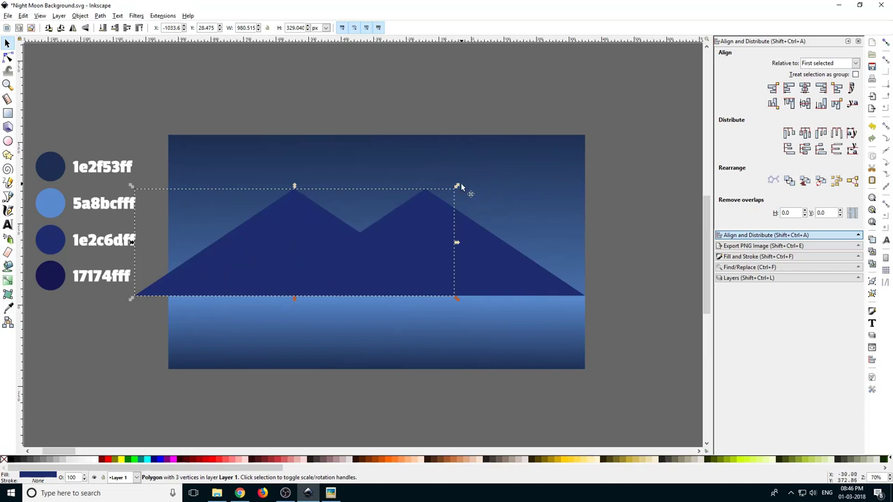
Step: Scale the copied triangle proportionally to about 512 by 172 px and move it slightly further beyond the background's left edge
drag(457, 187, 392, 243)
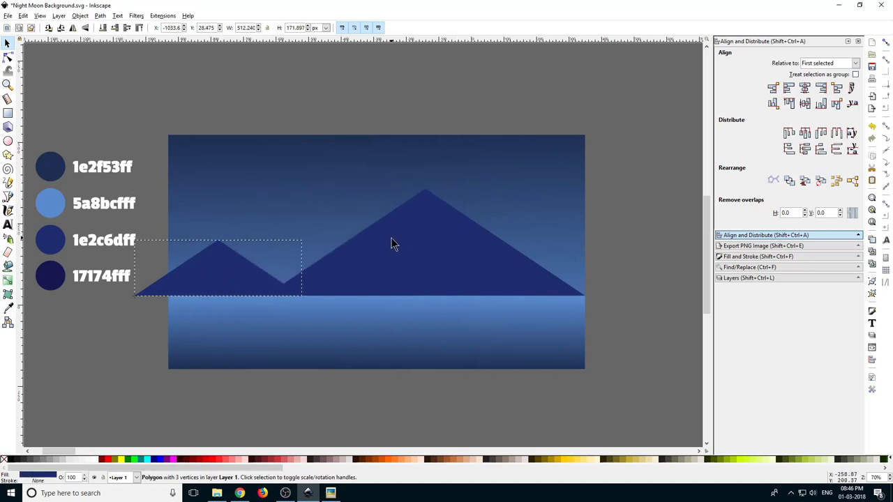
drag(286, 252, 384, 240)
scroll(384, 241, up, 2)
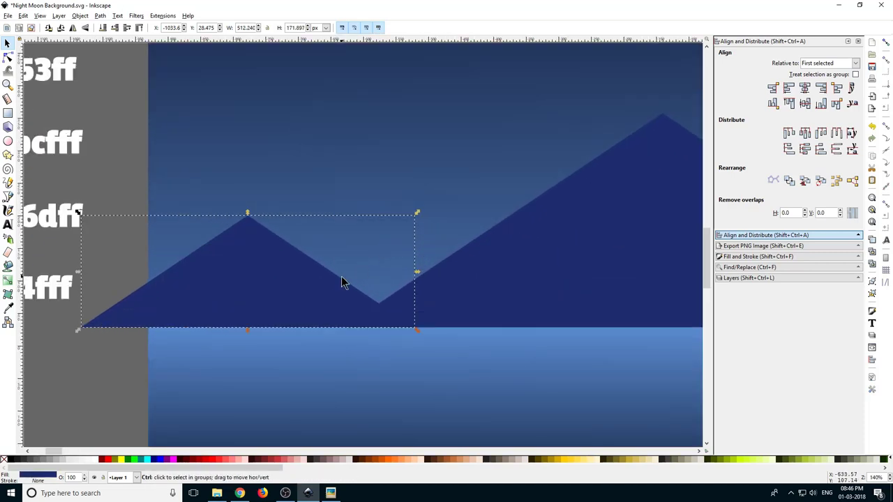
drag(333, 300, 296, 299)
scroll(285, 293, down, 1)
scroll(285, 293, down, 1)
scroll(342, 288, down, 1)
click(319, 395)
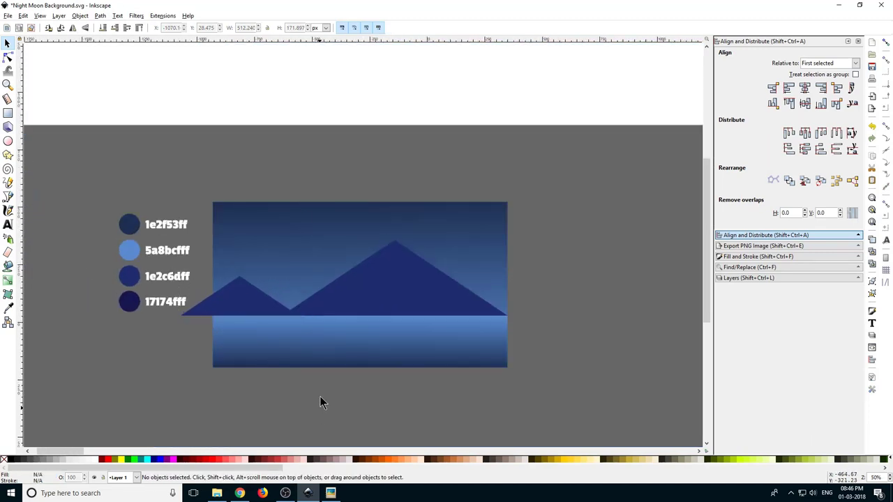
Step: Duplicate the background rectangle and intersect the copy with the small triangle to trim the part overhanging the background
click(302, 235)
right_click(302, 234)
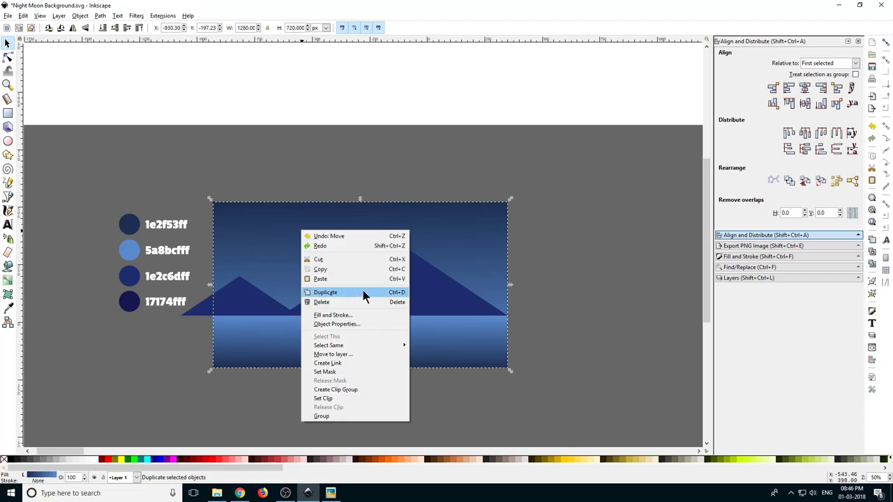
click(345, 294)
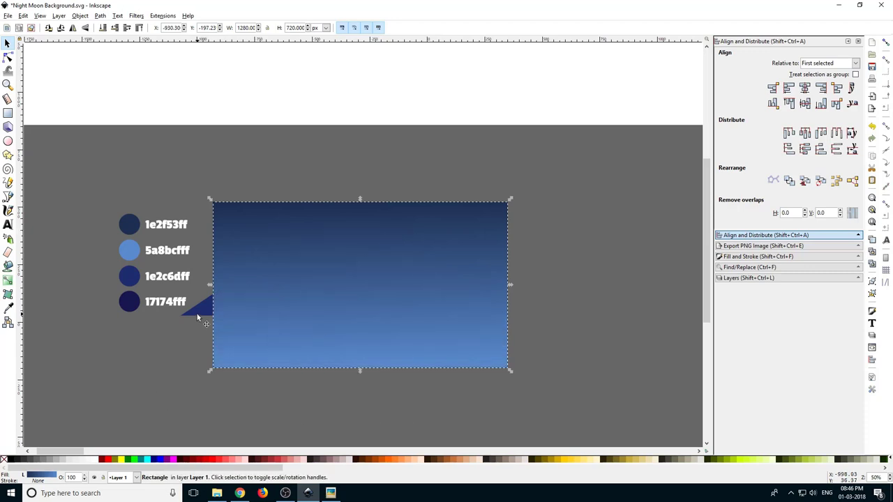
click(198, 312)
shift+click(344, 274)
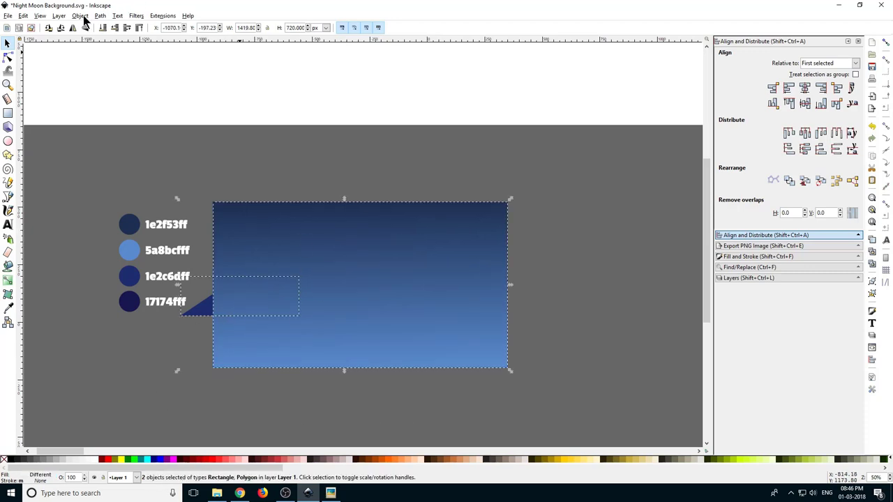
click(104, 17)
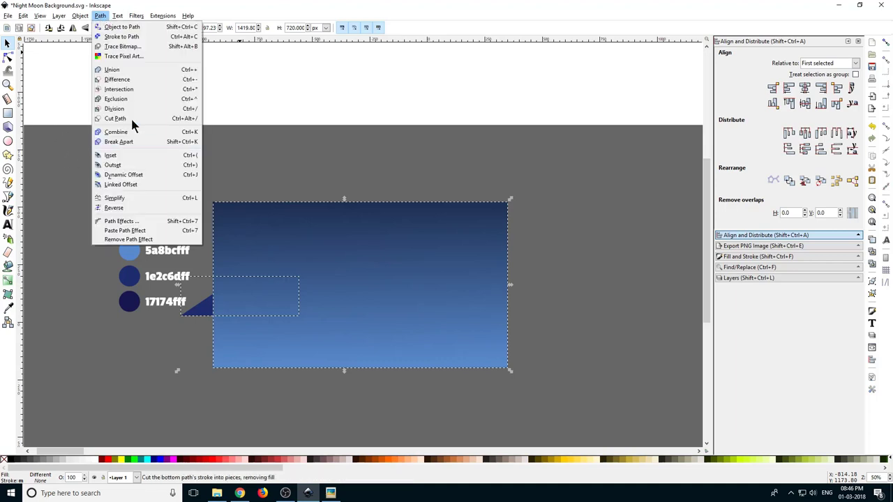
click(125, 90)
Step: Duplicate the large triangle again and slide this copy left along the horizon over the trimmed small mountain
scroll(255, 312, up, 2)
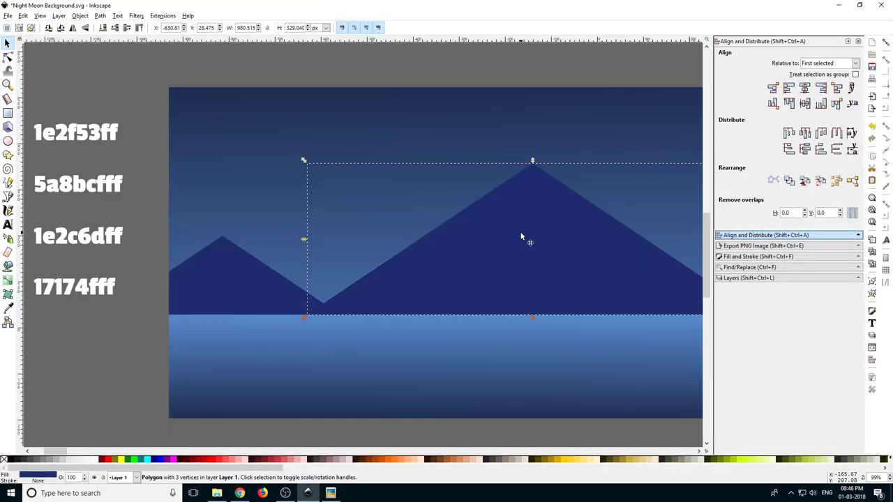
right_click(520, 236)
click(547, 292)
scroll(377, 261, down, 1)
drag(489, 270, 340, 275)
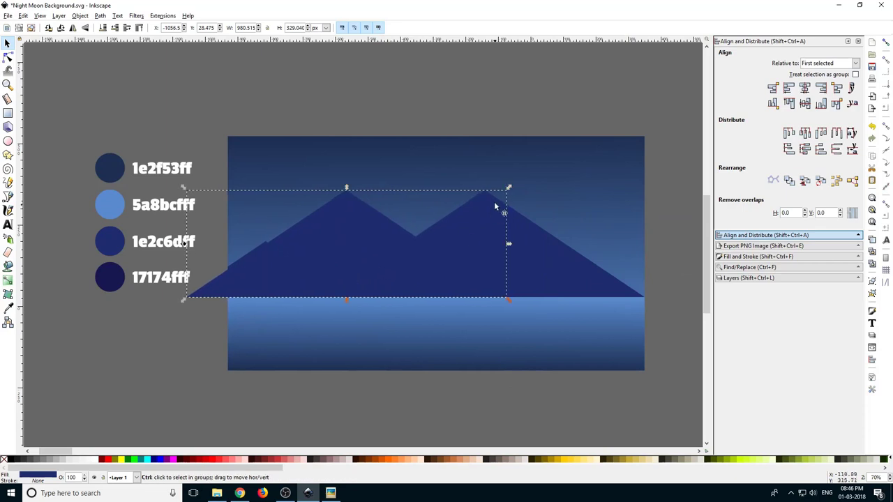
Step: Scale the new copy proportionally to about 441 by 148 px and place it between the left and large mountains
drag(508, 189, 380, 260)
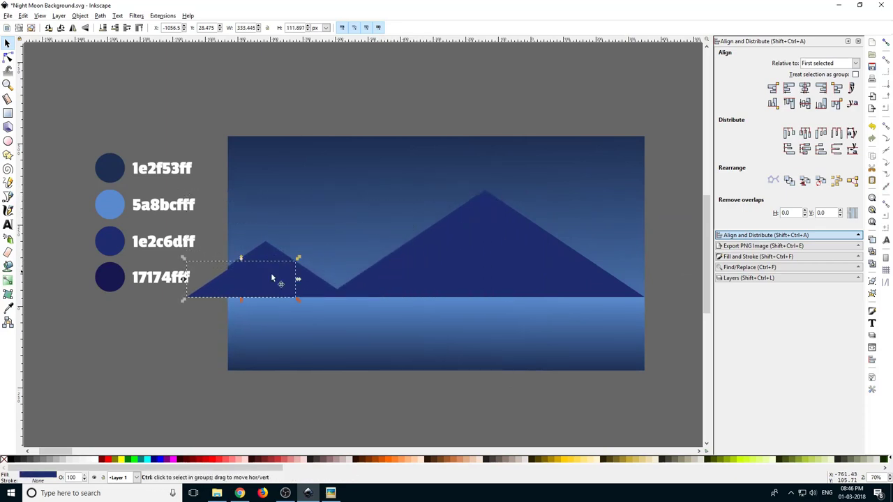
drag(228, 281, 315, 281)
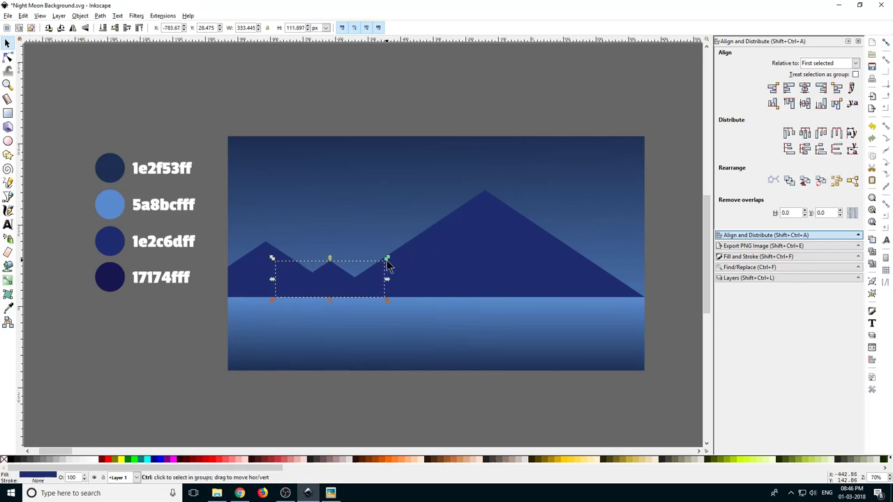
drag(387, 258, 422, 251)
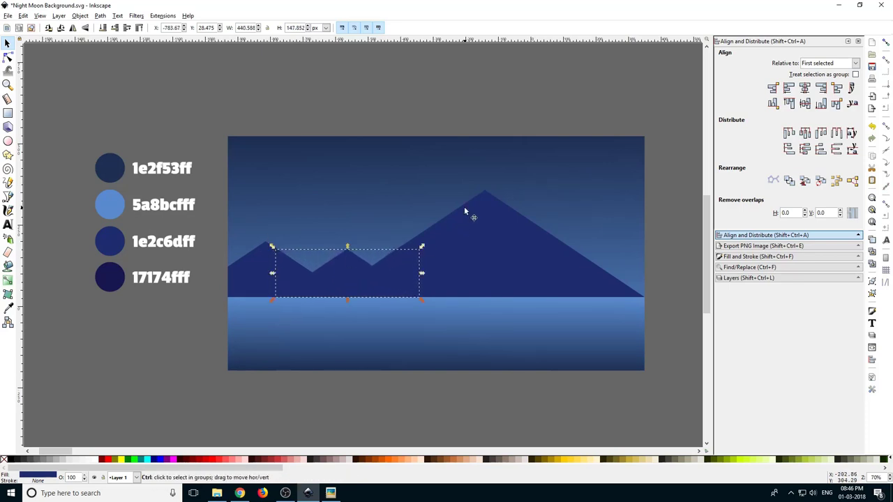
drag(347, 276, 337, 276)
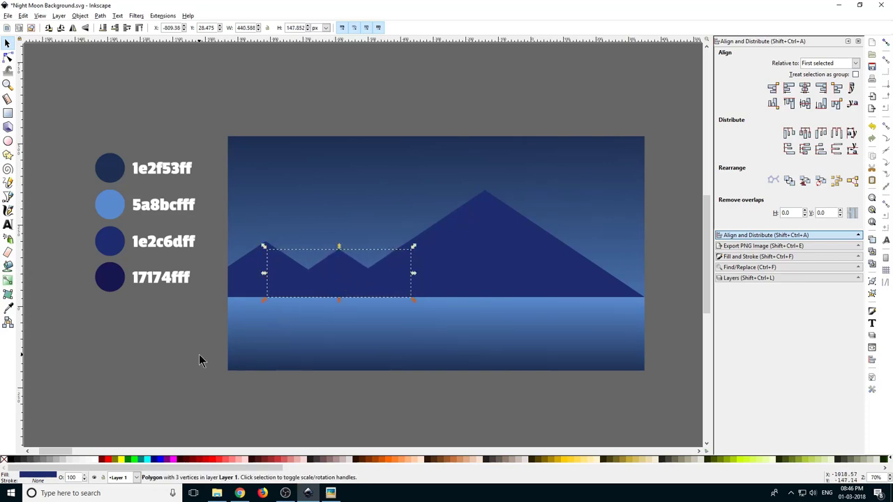
click(199, 355)
Step: Set the fill alpha of the trimmed left mountain to 180
scroll(355, 276, up, 1)
click(348, 242)
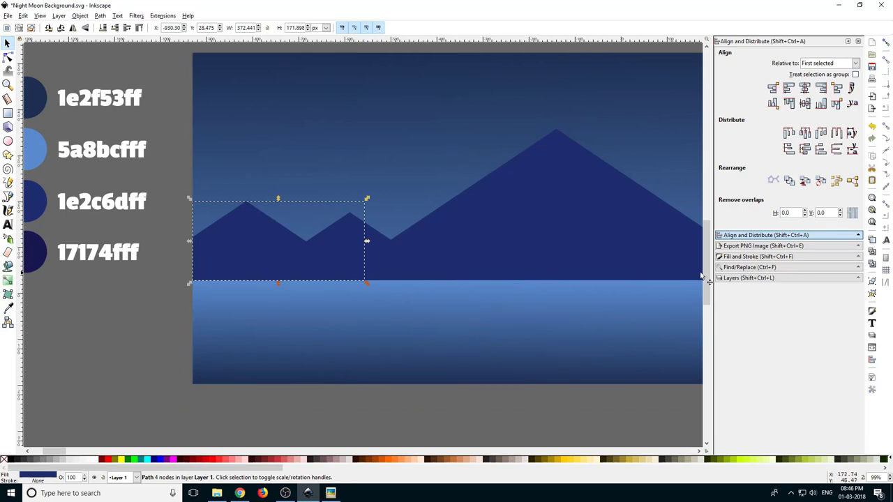
click(723, 256)
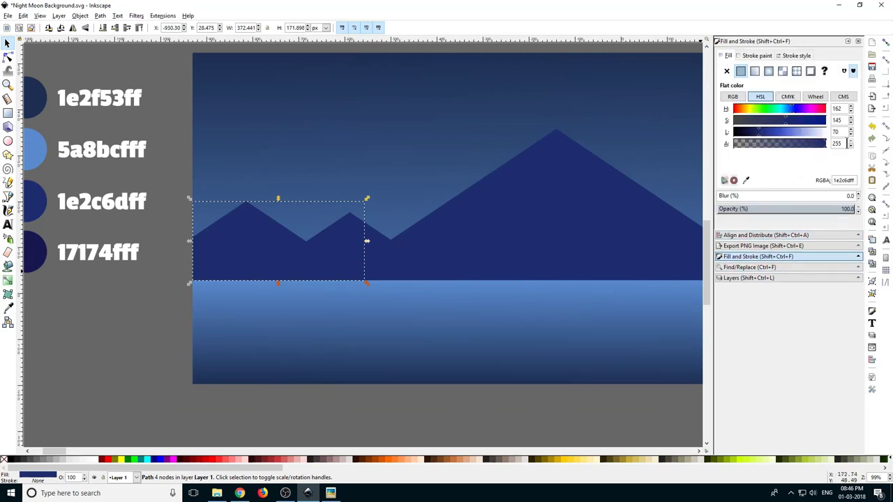
drag(846, 142, 783, 145)
text(180)
key(Return)
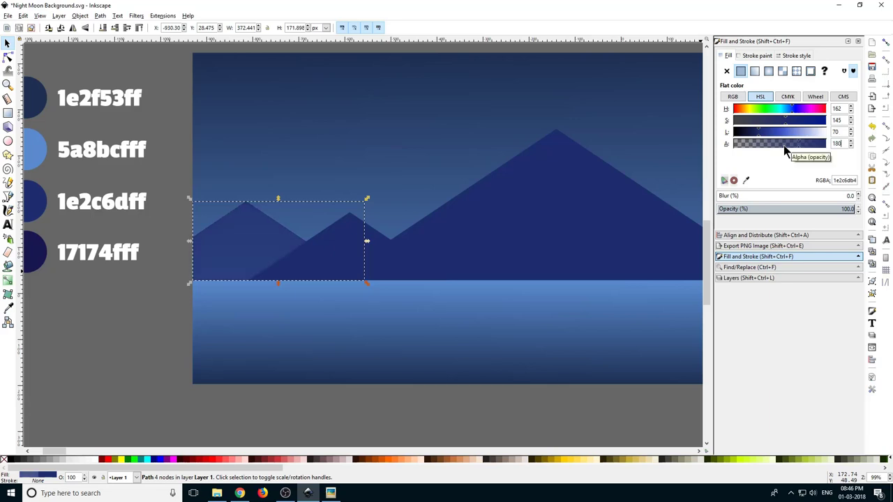
Step: Set the fill alpha of the small middle mountain to 140
click(358, 230)
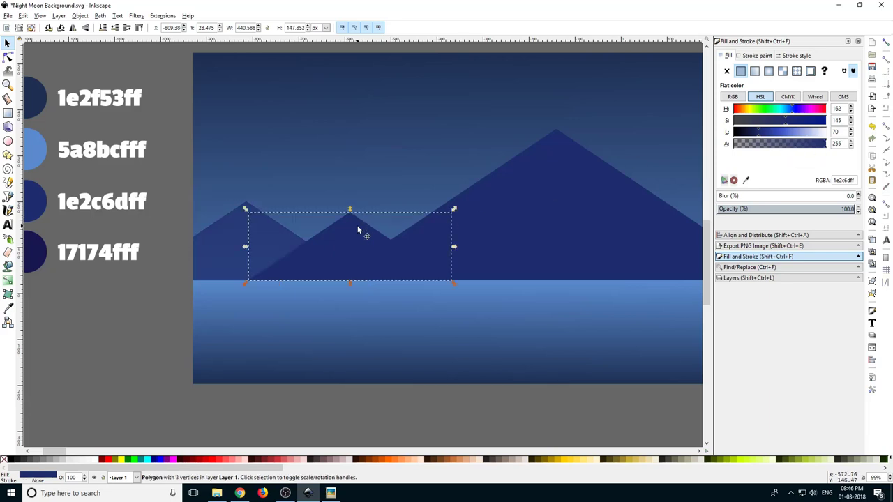
double_click(842, 143)
text(140)
key(Return)
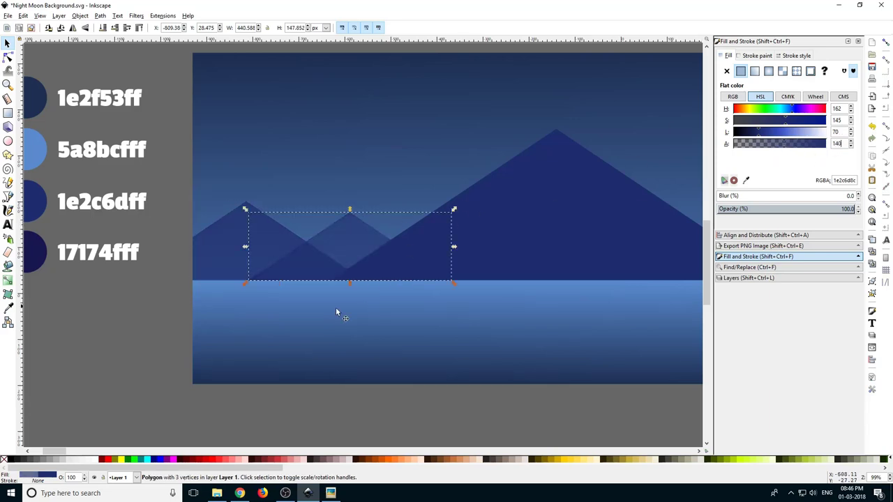
click(86, 298)
Step: Duplicate the left mountain and subtract the copy from the small middle mountain with Difference to remove their overlap
click(215, 238)
right_click(215, 238)
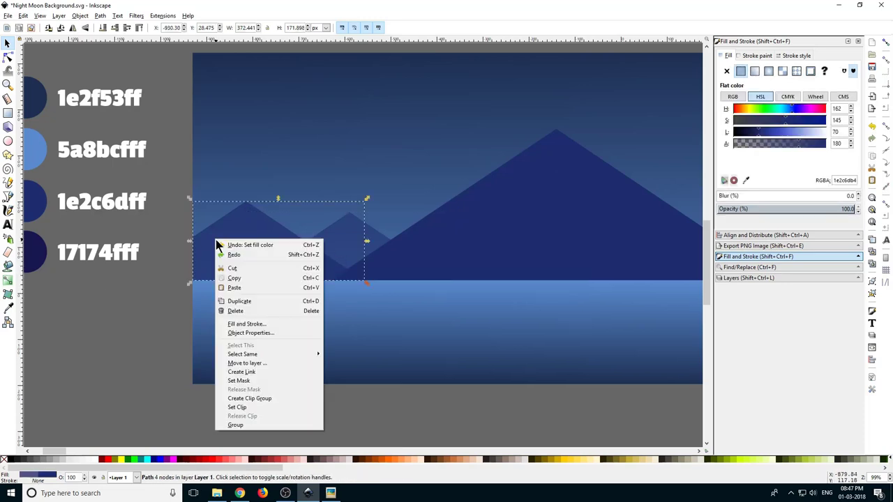
click(255, 303)
shift+click(342, 245)
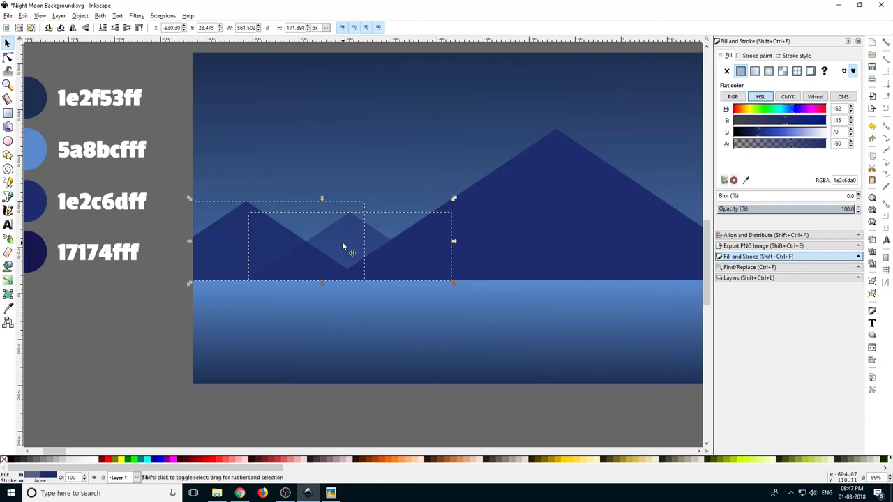
click(105, 15)
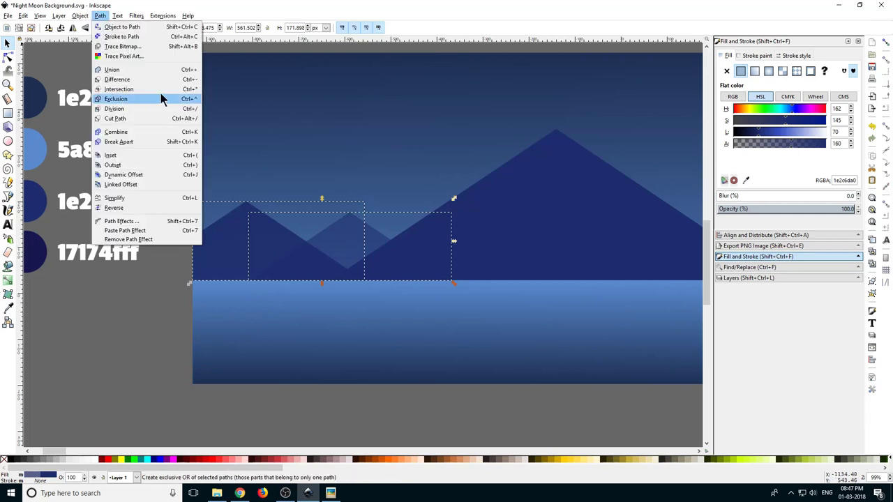
click(115, 80)
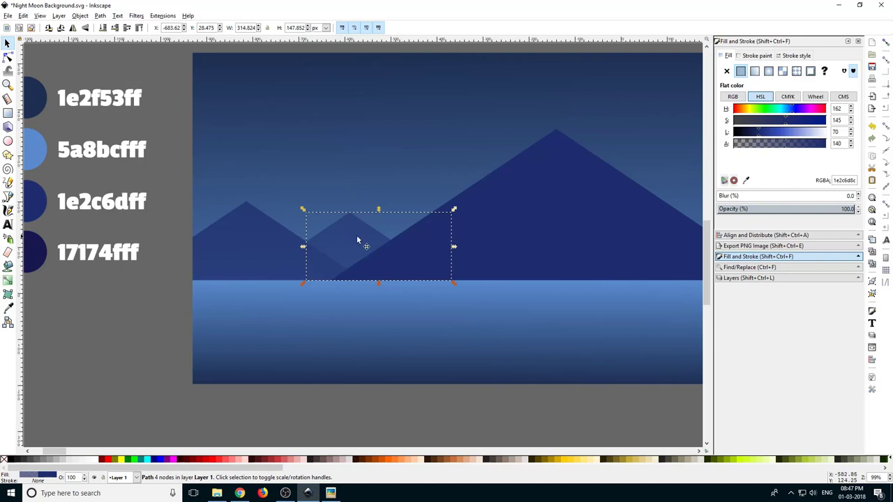
click(140, 347)
scroll(140, 346, down, 1)
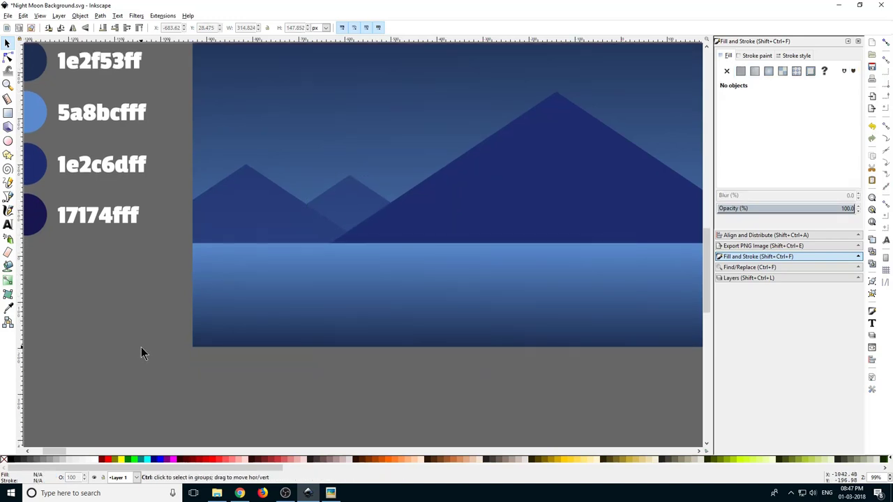
ctrl+scroll(141, 346, down, 1)
scroll(225, 349, right, 2)
scroll(282, 350, left, 2)
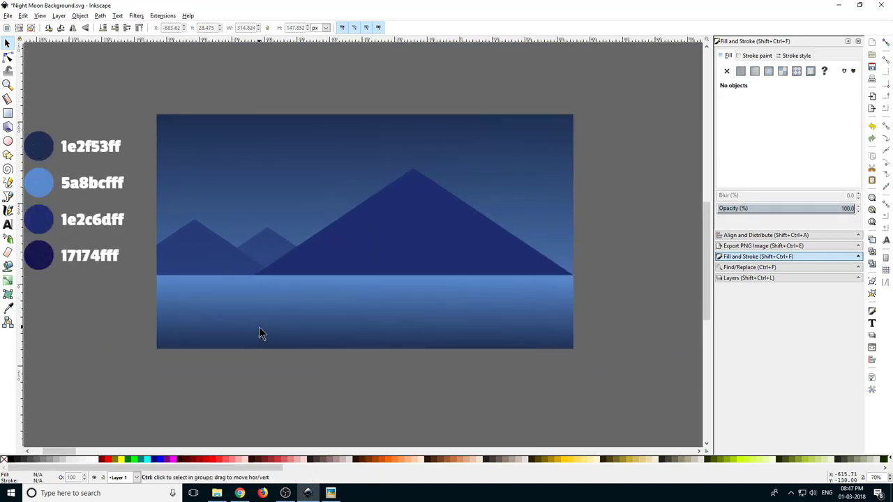
ctrl+scroll(261, 333, down, 1)
ctrl+scroll(321, 297, up, 1)
scroll(314, 321, down, 1)
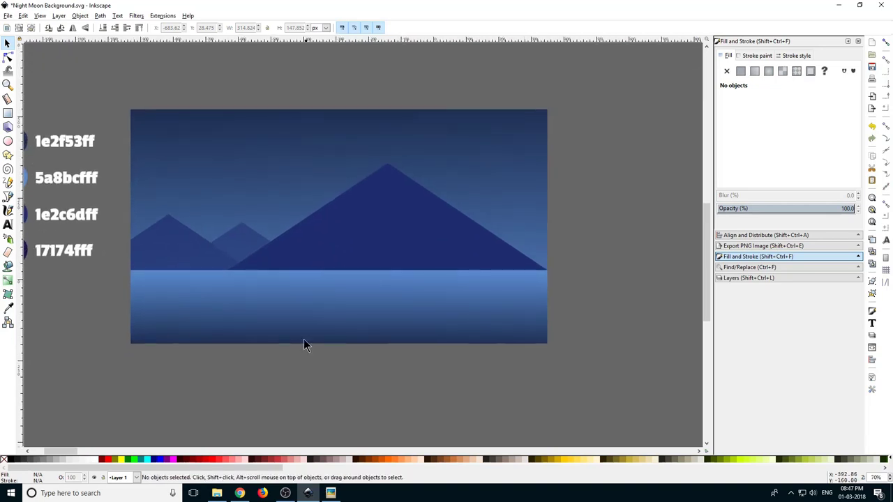
Step: Duplicate the large mountain and flip the copy vertically
click(365, 224)
right_click(390, 219)
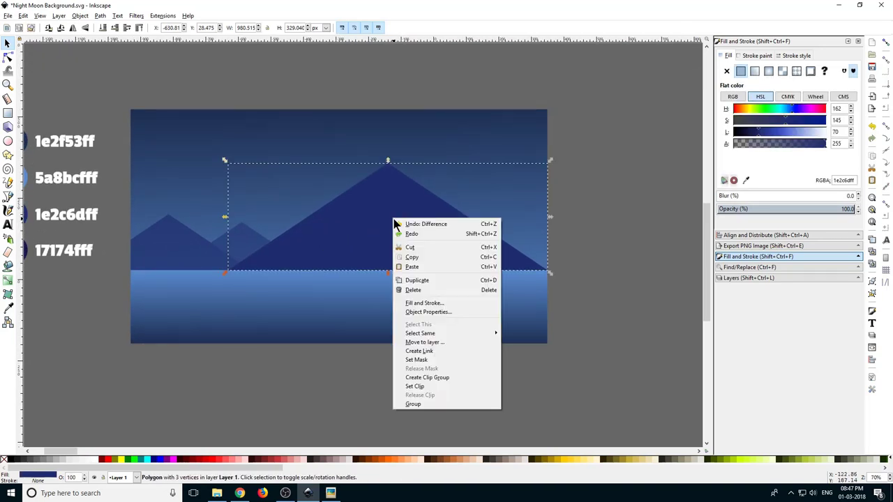
click(426, 281)
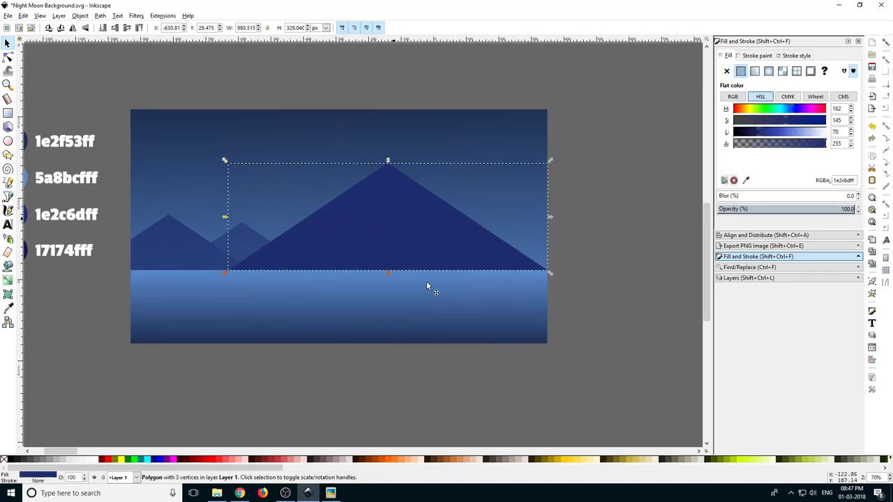
click(85, 28)
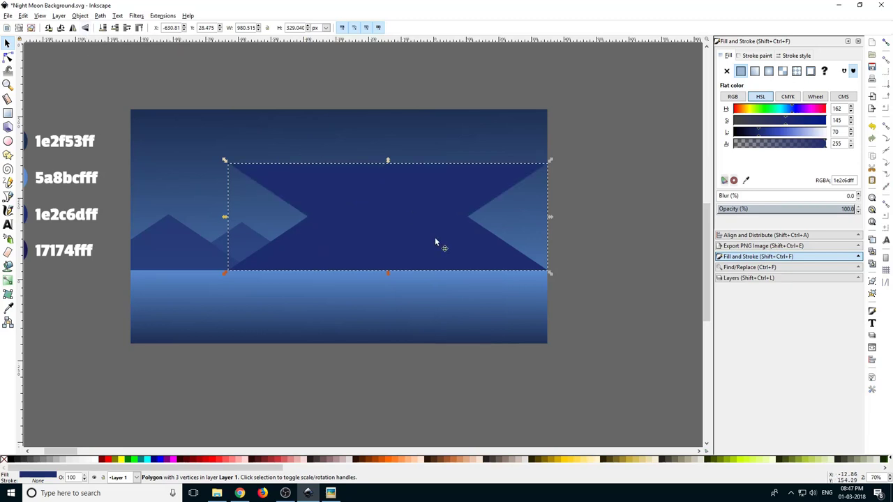
Step: Align the top edge of the flipped large mountain copy with the top edge of the water strip
click(428, 320)
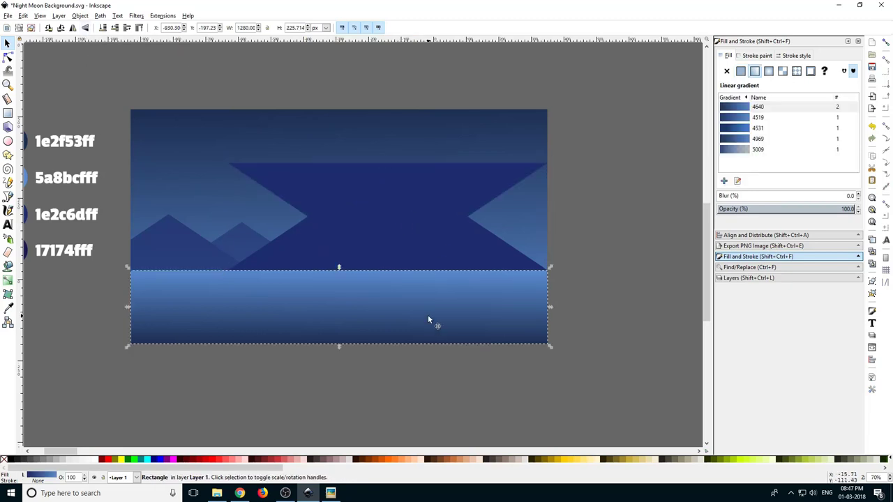
shift+click(399, 229)
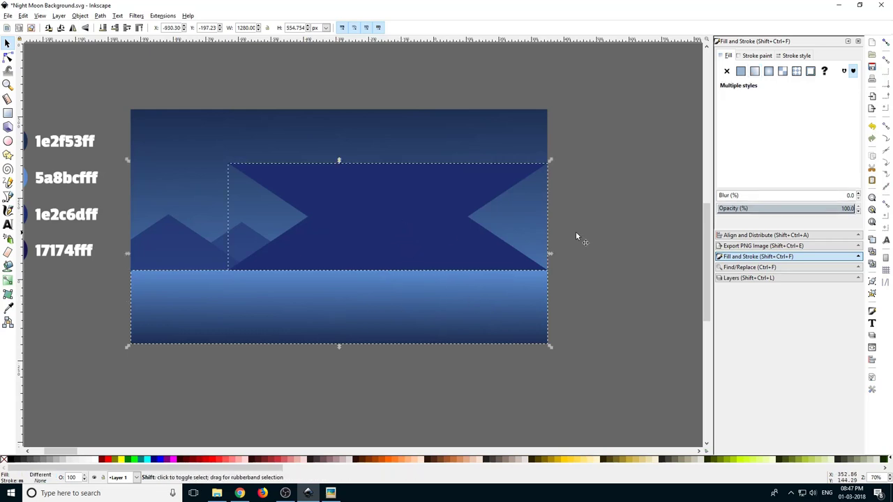
click(730, 235)
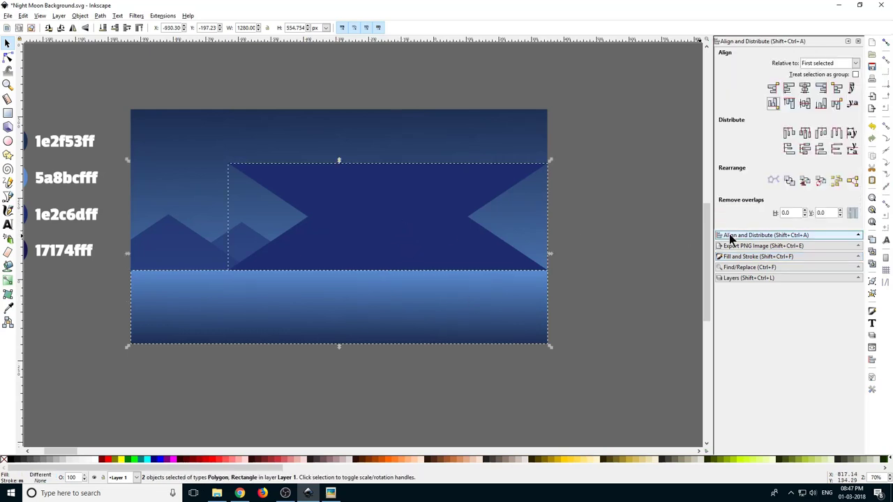
click(789, 104)
click(546, 375)
Step: Squash the large mountain's reflection to about 149 px high from below and set its fill alpha to 55
click(437, 346)
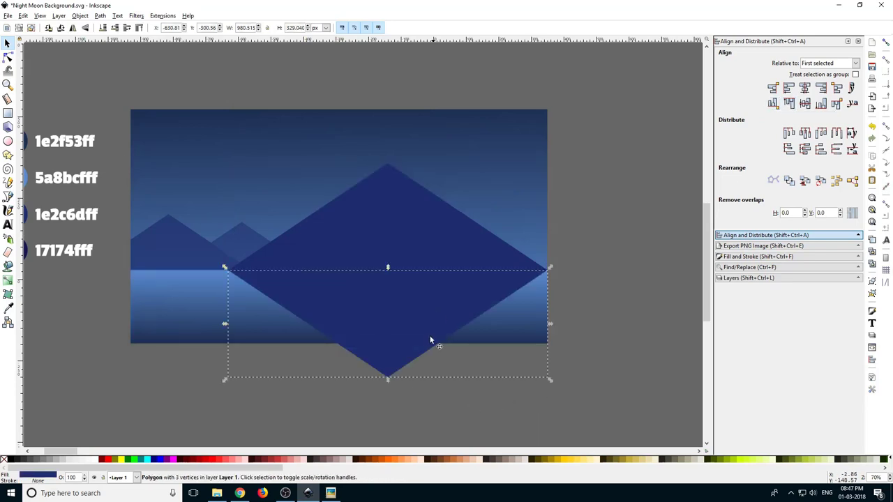
drag(388, 380, 387, 322)
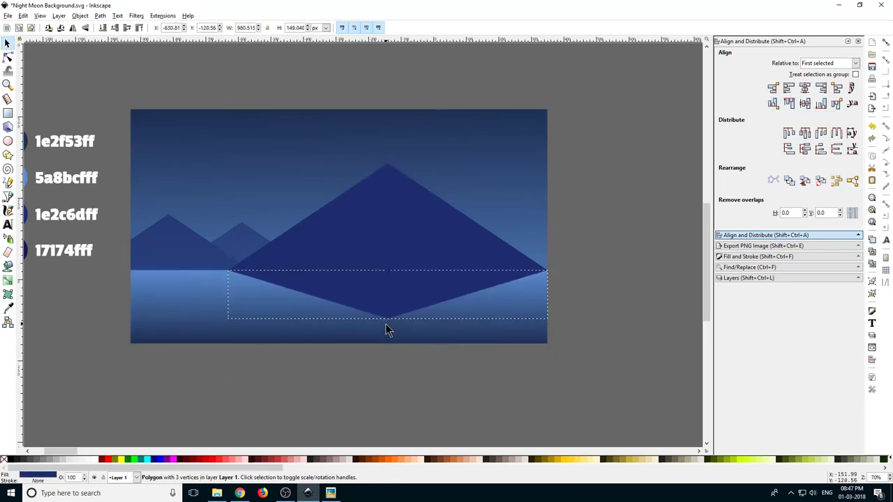
click(753, 256)
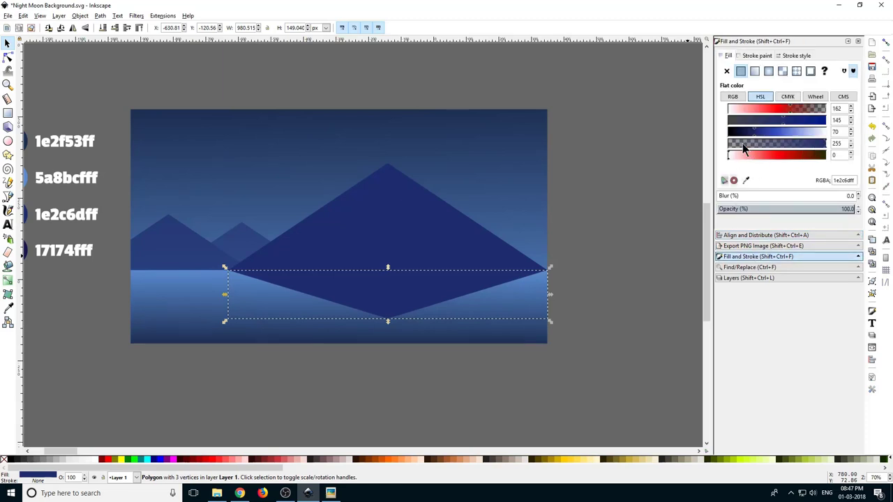
drag(742, 143, 745, 143)
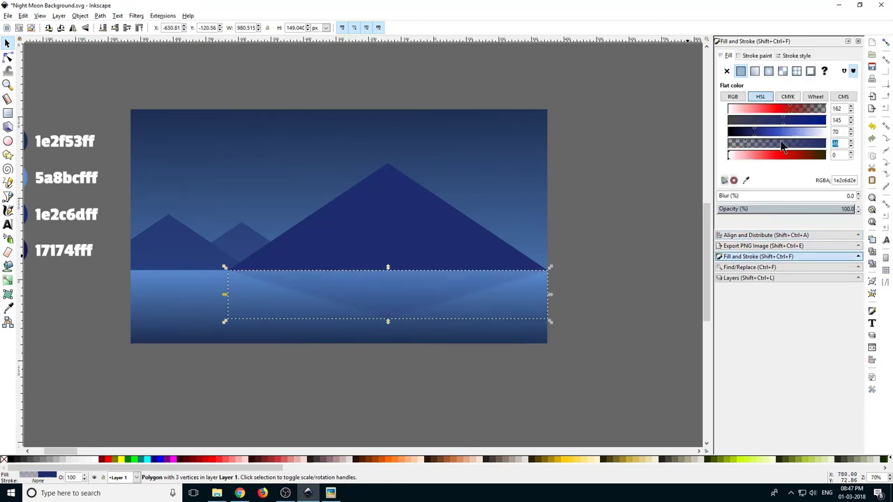
Step: Duplicate the left mountain and flip the copy vertically
click(187, 247)
right_click(188, 247)
click(234, 311)
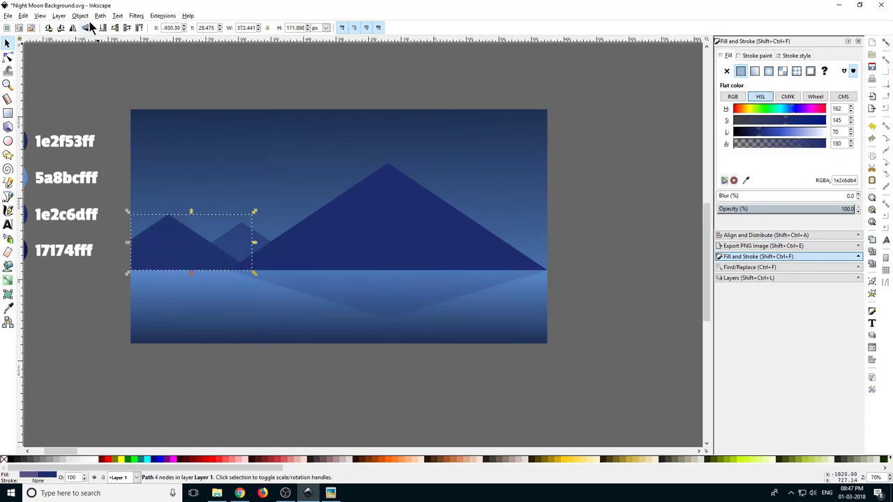
click(85, 28)
Step: Align the top edge of the flipped left mountain copy with the water strip's top edge
click(214, 314)
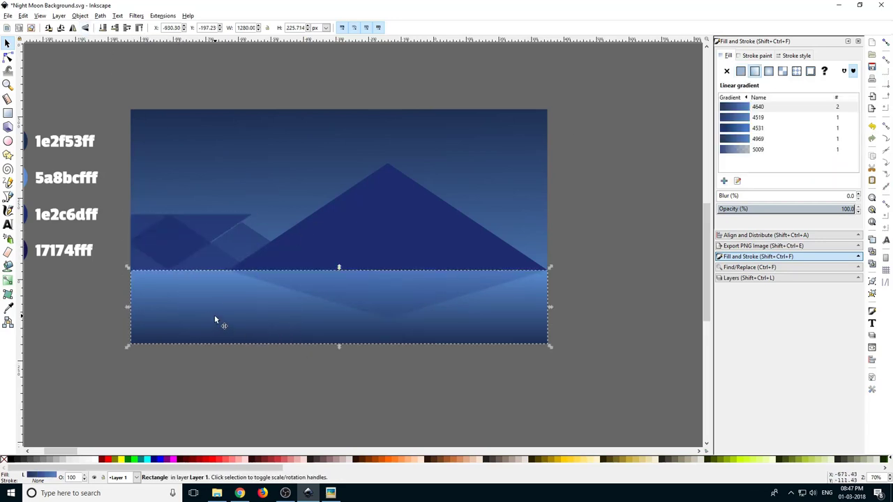
shift+click(165, 253)
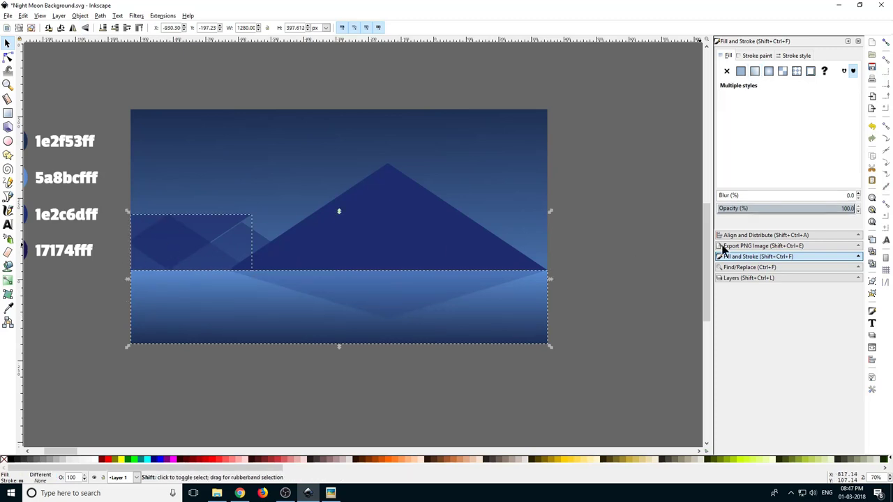
click(759, 236)
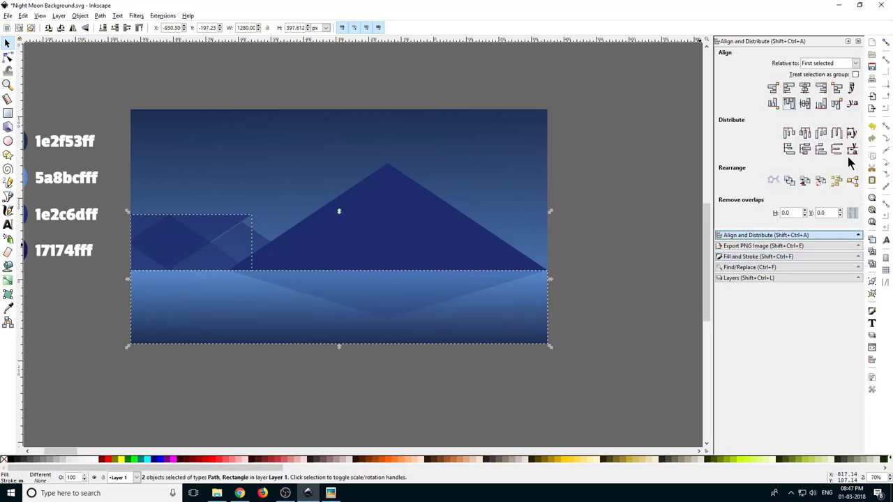
click(790, 105)
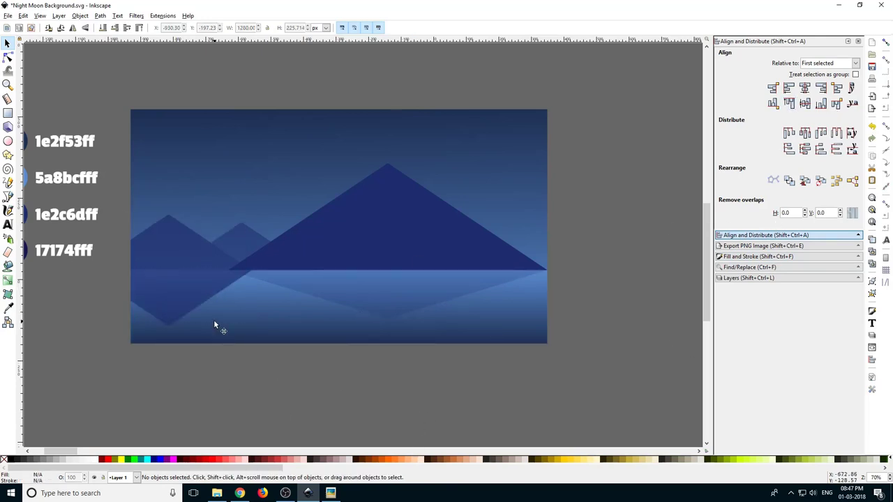
Step: Set the fill alpha of the left mountain's reflection to 35
click(213, 290)
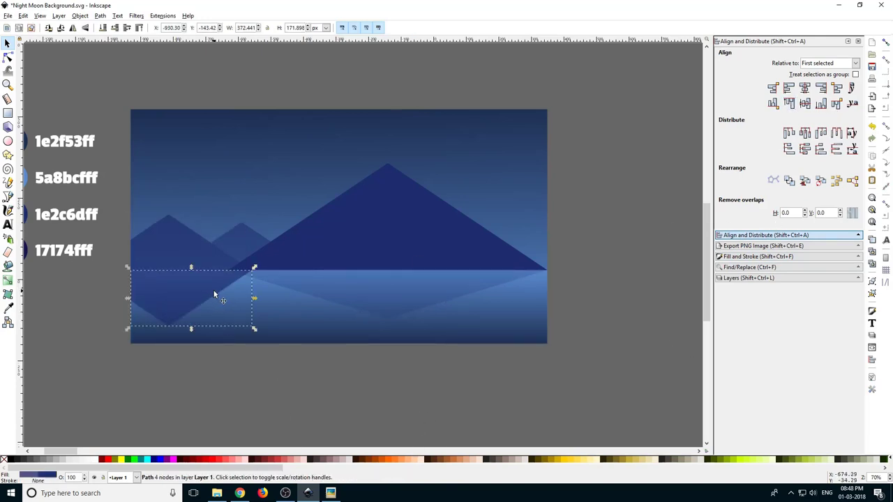
click(744, 258)
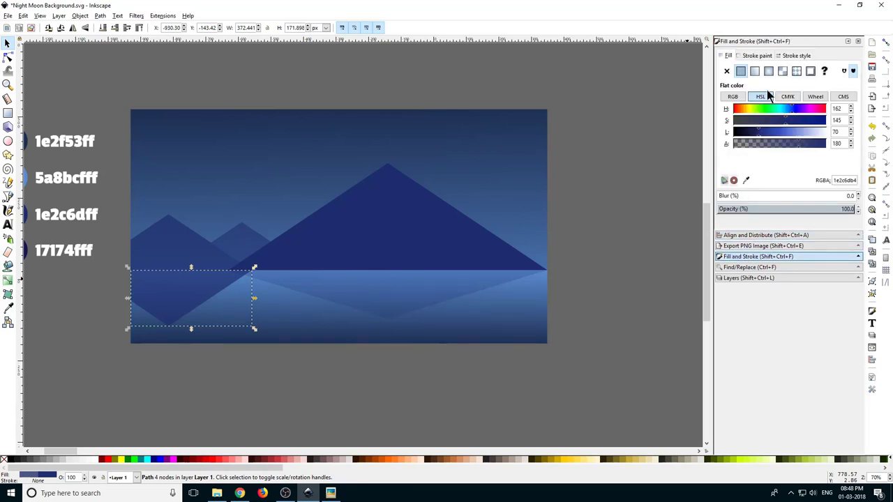
double_click(840, 145)
key(Return)
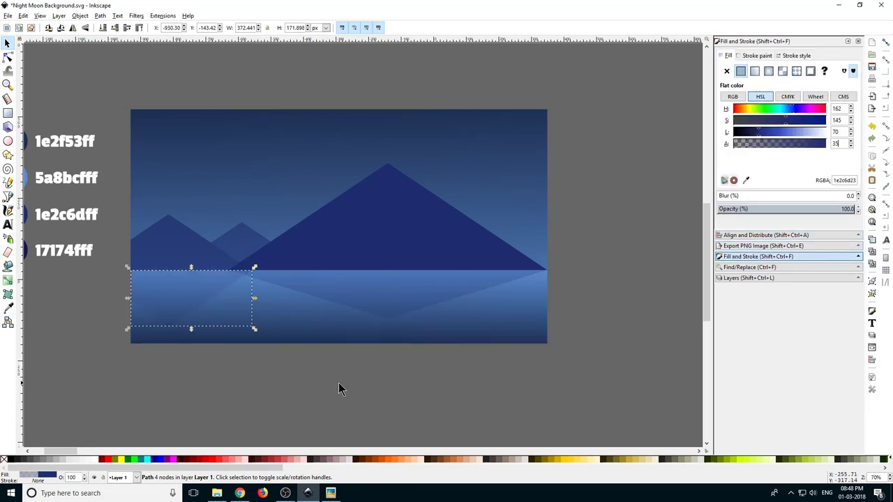
click(325, 371)
Step: Duplicate the large mountain's reflection and subtract the copy from the left reflection with Difference
ctrl+scroll(247, 273, up, 4)
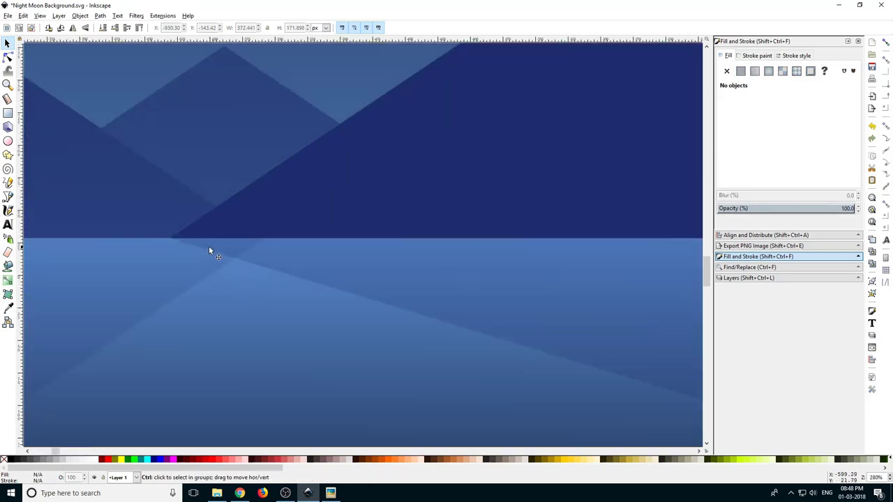
click(403, 265)
right_click(403, 264)
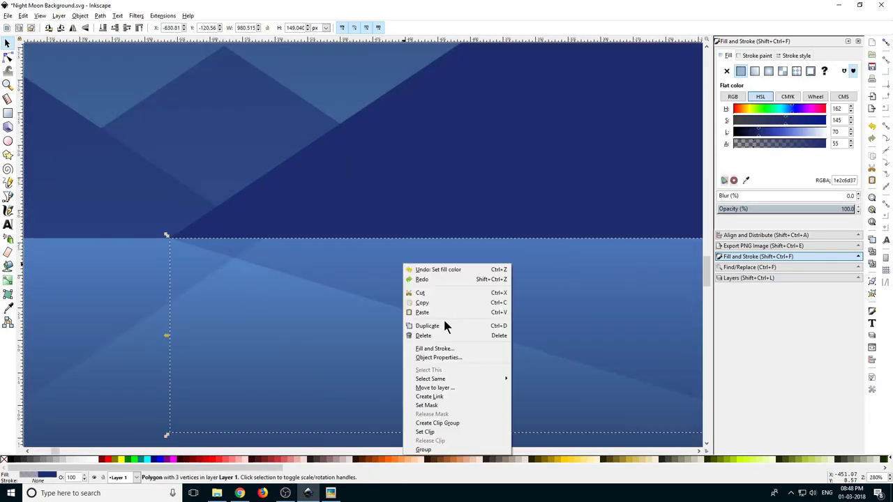
click(444, 325)
click(209, 262)
shift+click(380, 274)
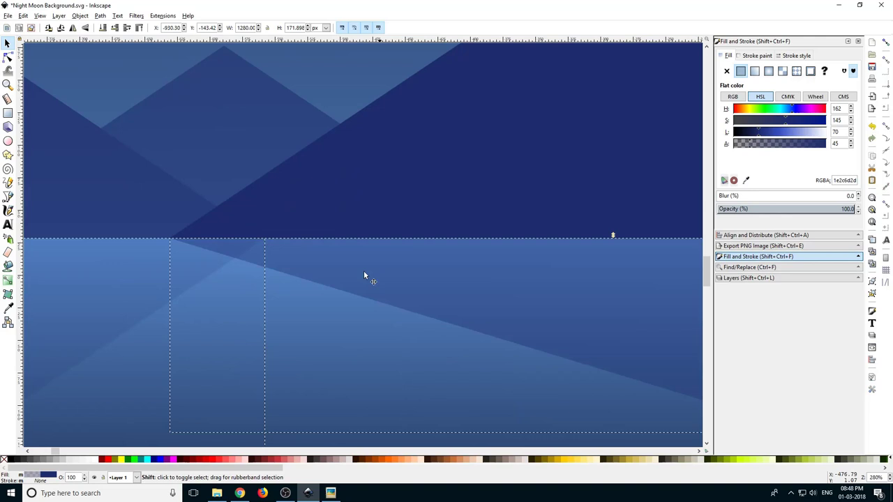
click(99, 15)
mouse_move(81, 18)
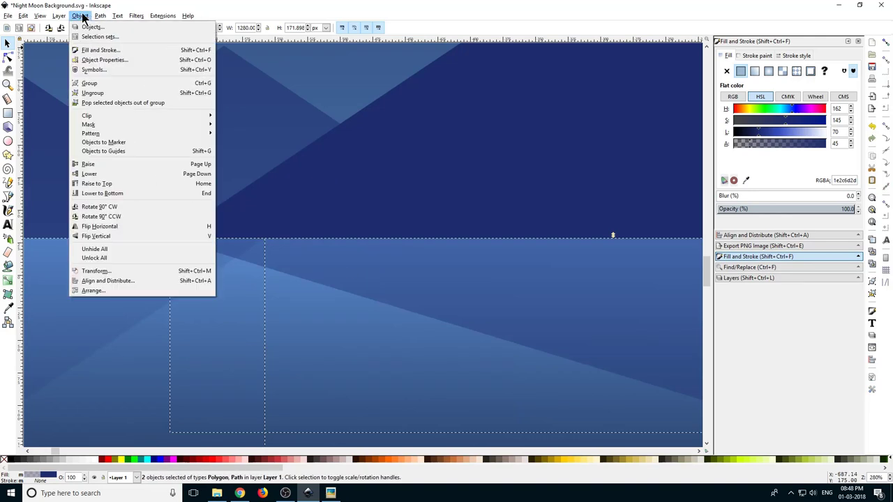
click(129, 78)
key(2)
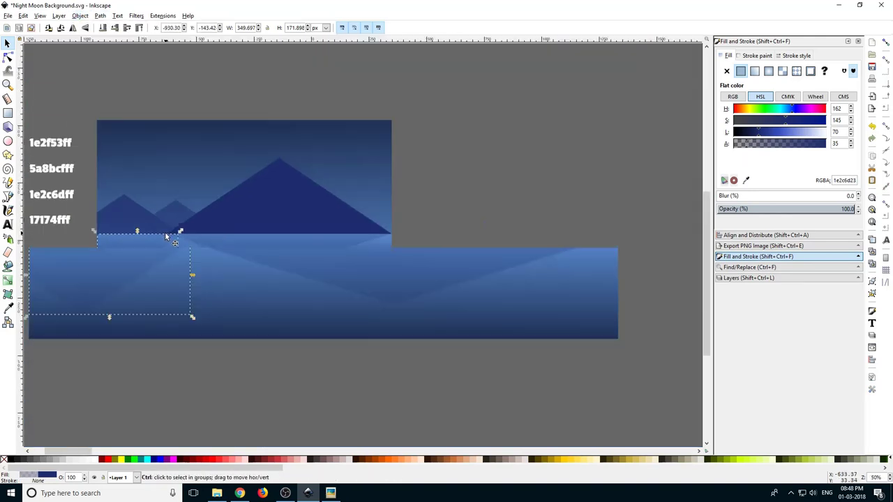
Step: Squash the left mountain's reflection to about 103 px high, keeping its top edge on the waterline
click(282, 339)
scroll(134, 260, up, 1)
drag(133, 260, 227, 245)
click(212, 264)
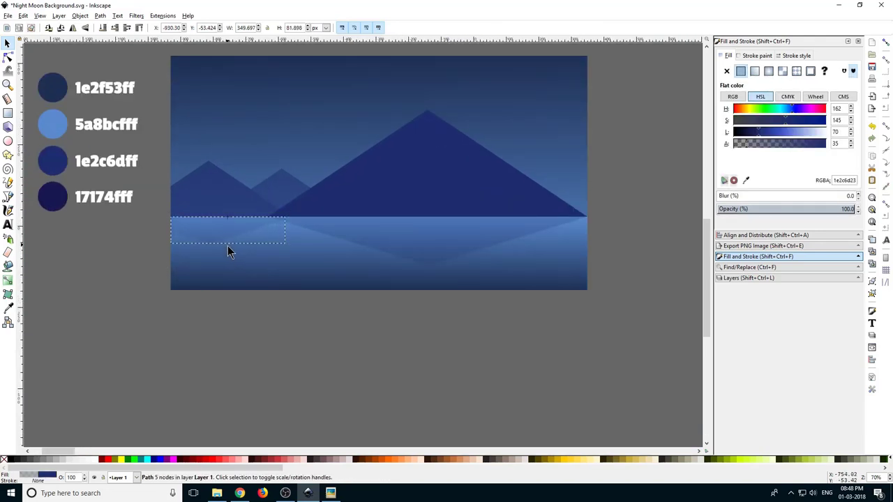
Step: Cut the remaining overlap off the squashed left reflection by subtracting another duplicate of the large reflection with Difference
scroll(230, 240, up, 3)
right_click(415, 195)
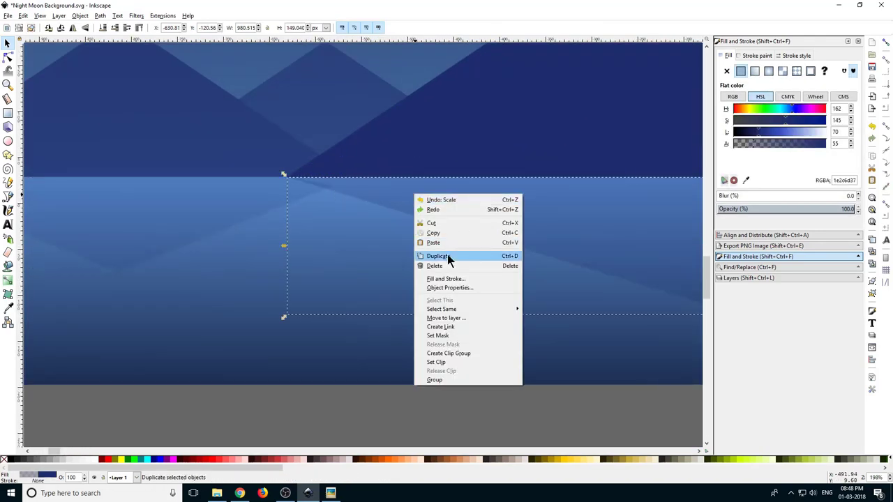
click(448, 256)
click(203, 185)
shift+click(415, 187)
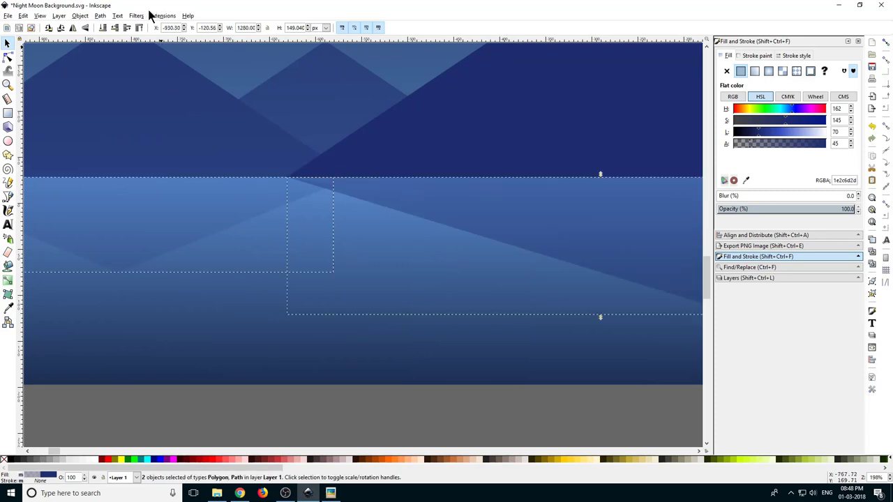
click(101, 15)
click(122, 79)
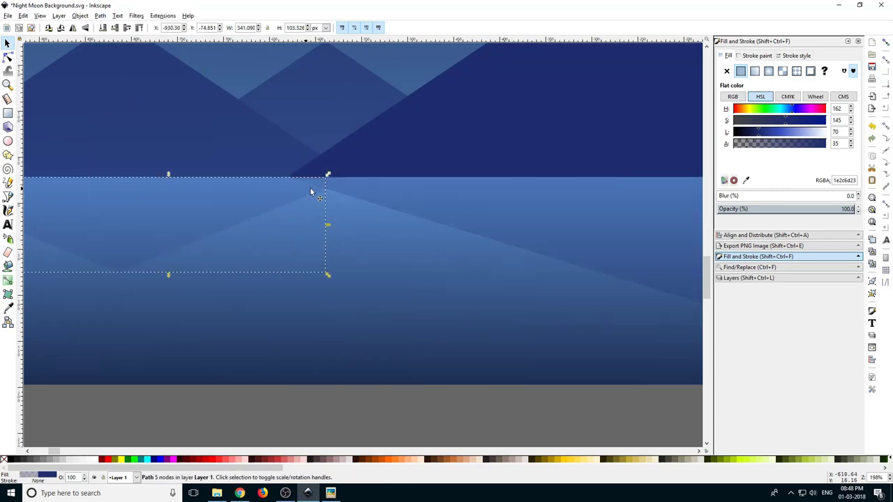
scroll(314, 187, down, 2)
click(328, 422)
drag(408, 339, 245, 366)
scroll(245, 369, down, 1)
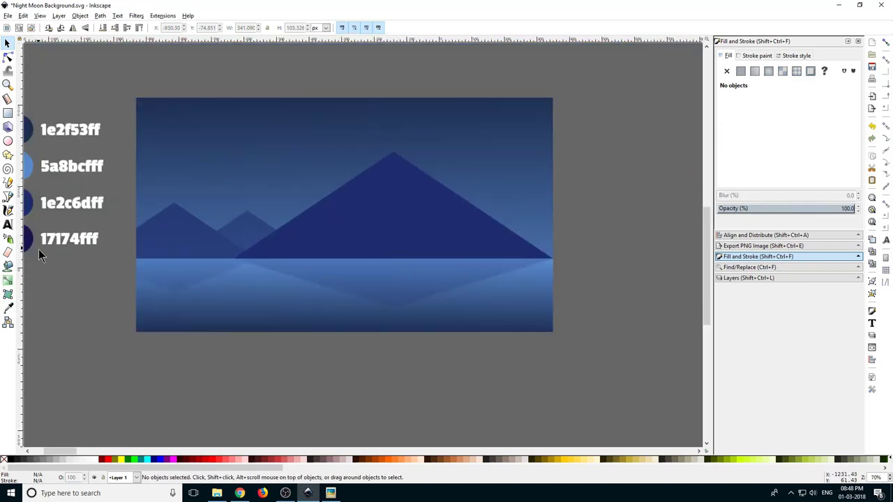
drag(199, 286, 262, 260)
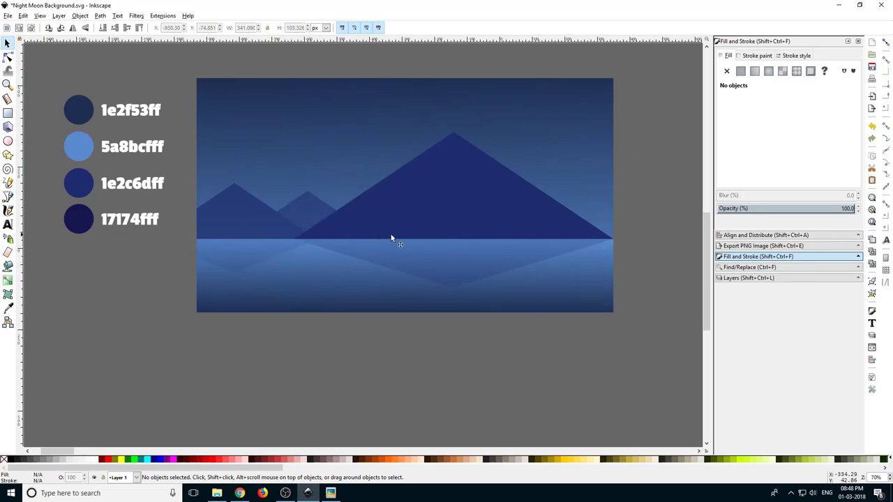
scroll(218, 233, up, 2)
scroll(219, 233, up, 1)
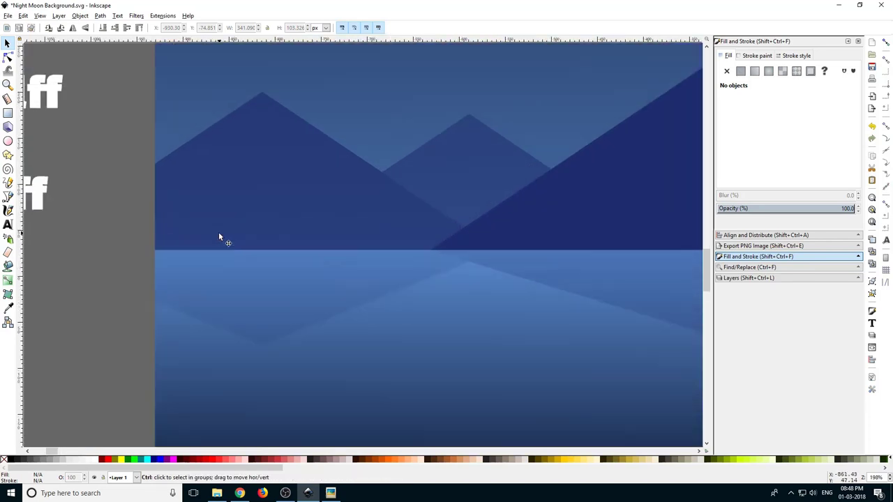
scroll(219, 232, down, 1)
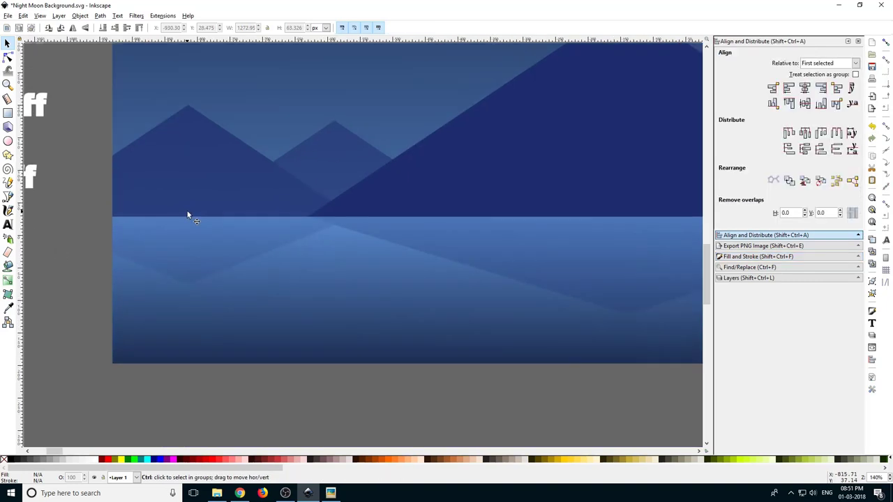
Step: Draw a three-cornered polygon in the empty area below the background and scale it down to about 43 by 37 px
click(9, 155)
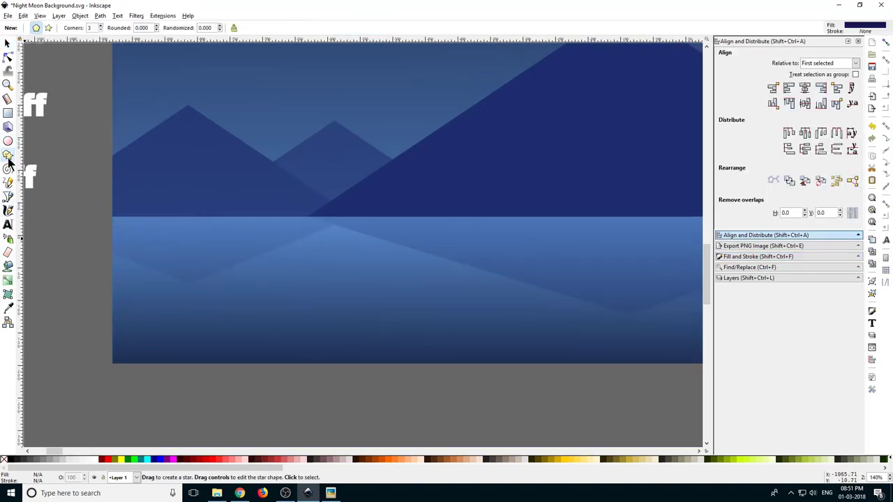
scroll(188, 193, down, 1)
scroll(188, 193, down, 6)
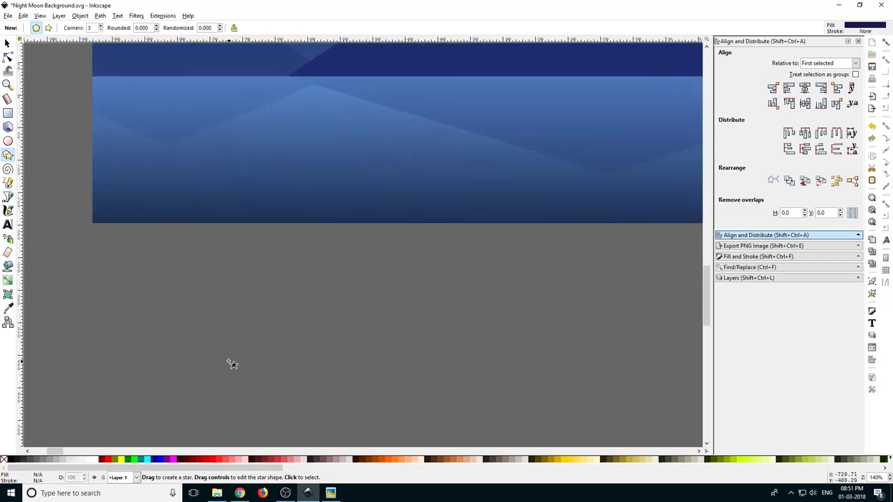
drag(223, 290, 291, 325)
click(7, 43)
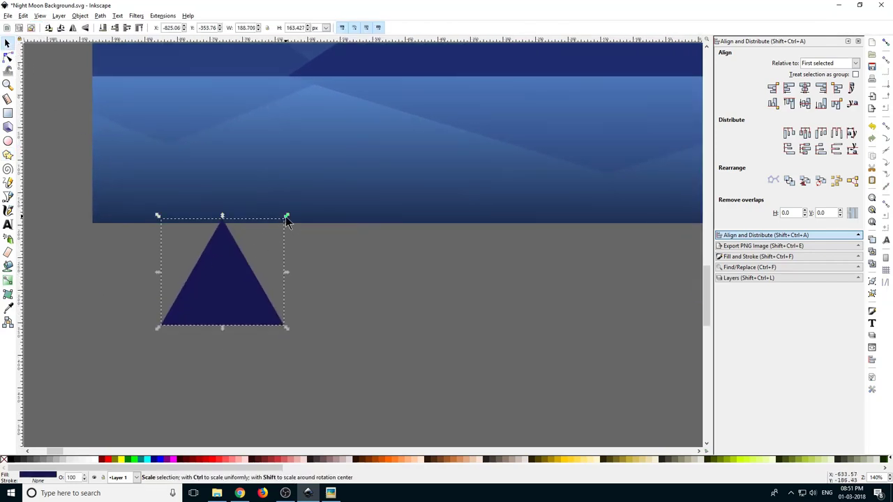
drag(285, 217, 237, 298)
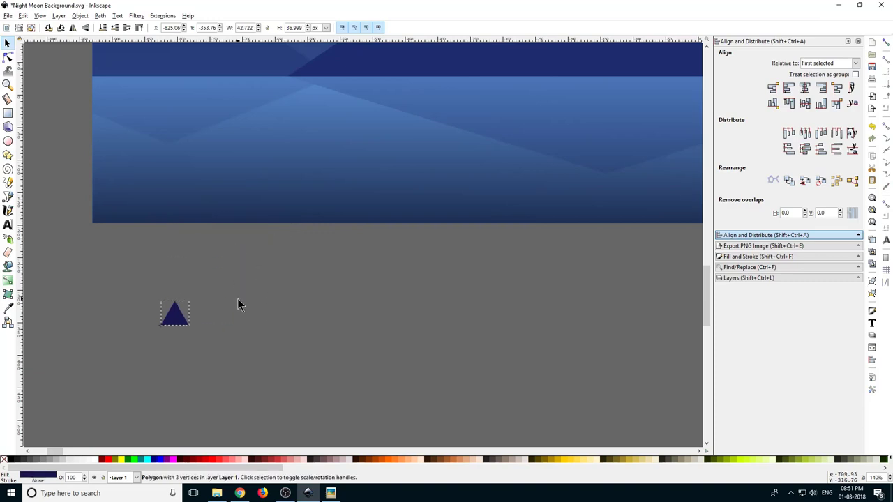
Step: Move the small dark triangle onto the left mountain just above the waterline and narrow it to about 20 px wide
drag(177, 316, 154, 63)
scroll(174, 83, up, 3)
scroll(275, 195, up, 1)
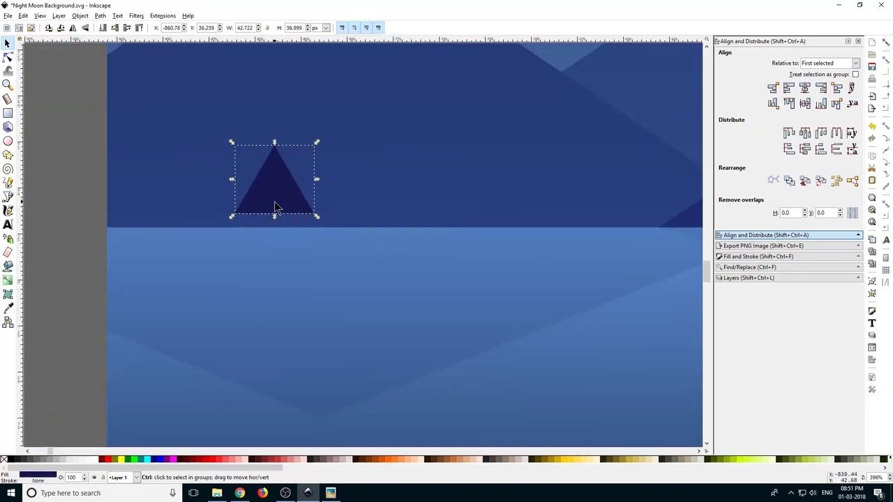
drag(335, 179, 274, 179)
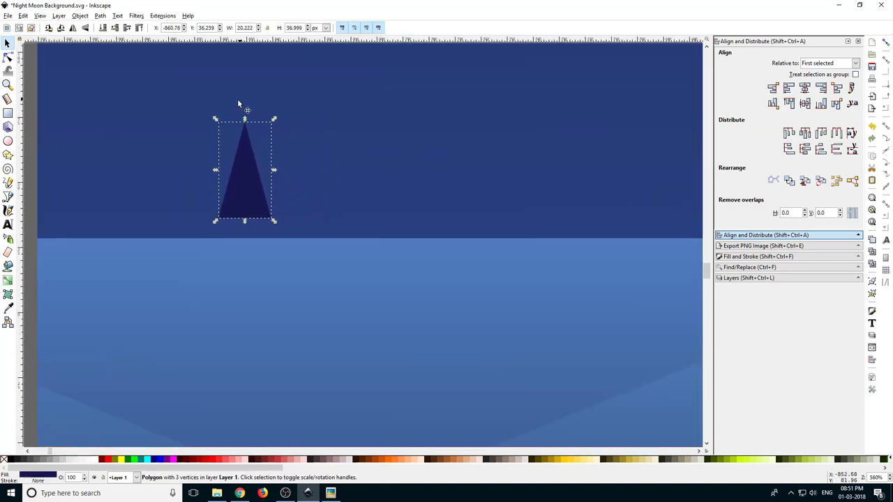
drag(215, 226, 357, 246)
scroll(253, 322, down, 3)
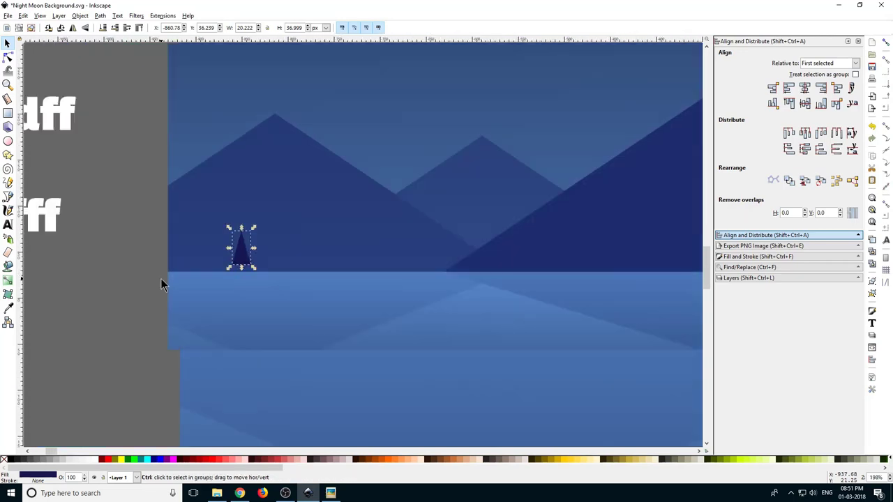
Step: Align the small tree's bottom edge to the top edge of the water rectangle
click(232, 364)
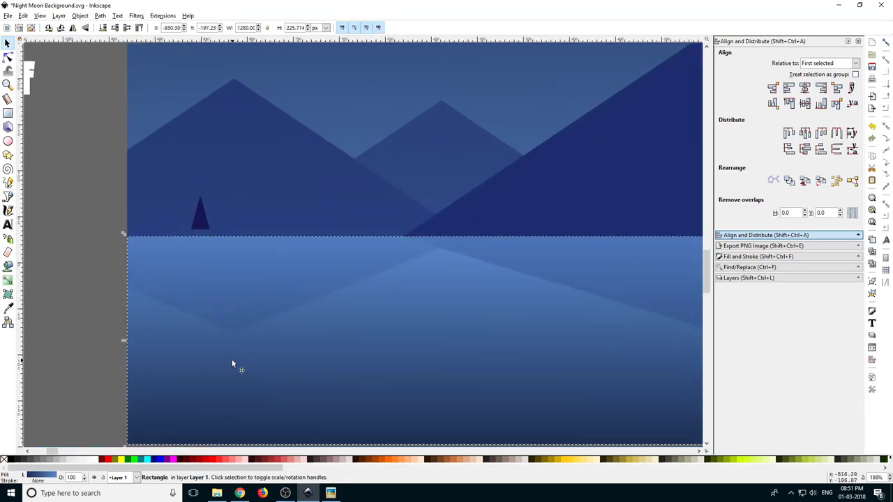
shift+click(202, 217)
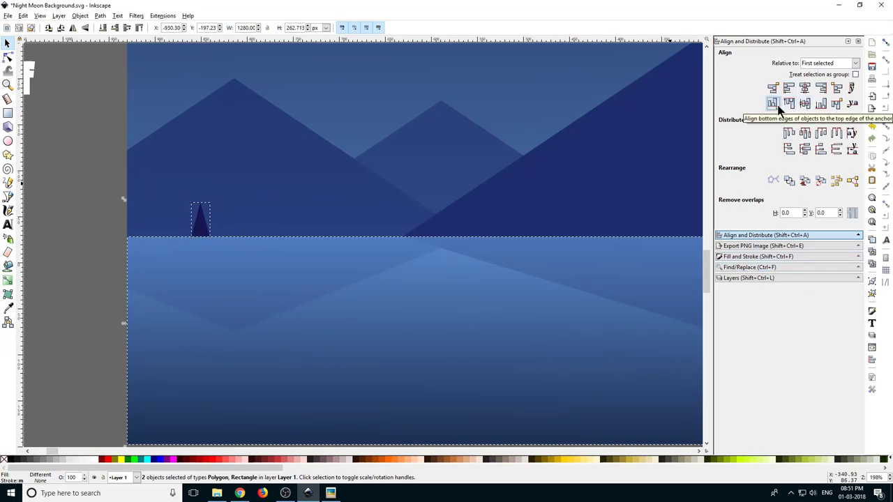
key(Escape)
ctrl+scroll(144, 229, up, 3)
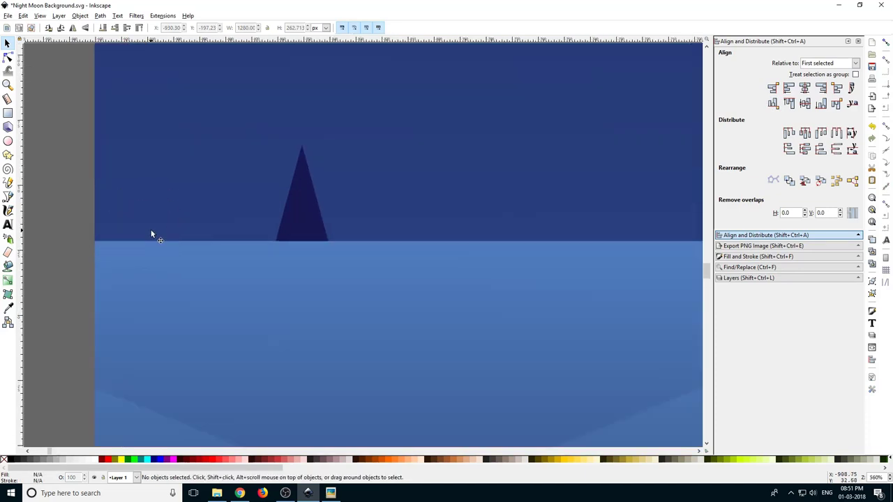
Step: Move the tree to the background's left edge and place four duplicates at roughly even spacing along the shoreline
click(301, 218)
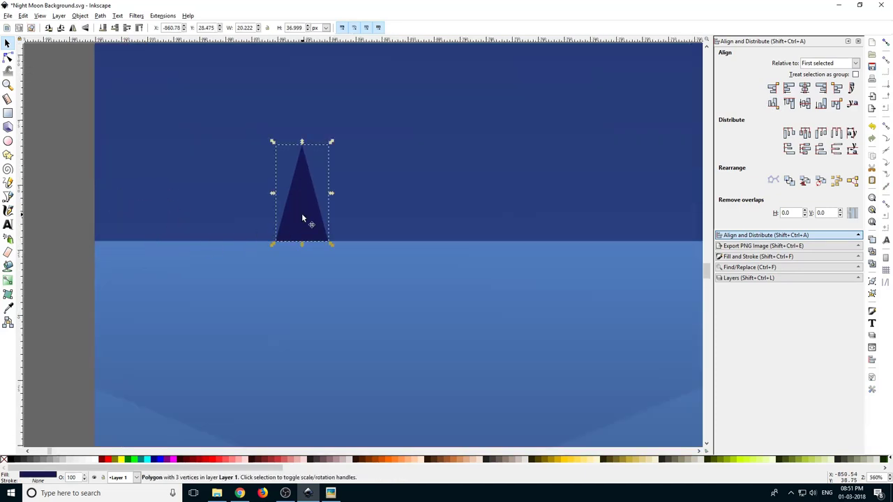
drag(301, 218, 219, 220)
ctrl+scroll(88, 222, down, 3)
key(ctrl+d)
key(ctrl+d)
ctrl+scroll(138, 223, down, 2)
key(ctrl+d)
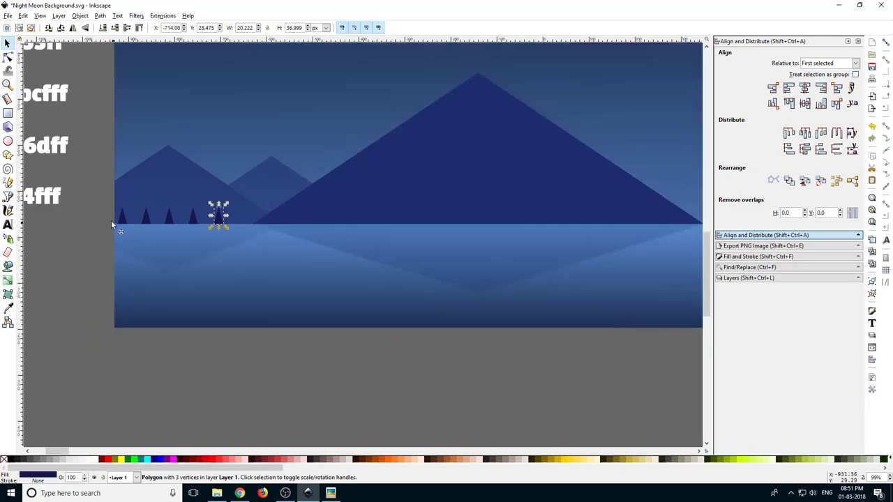
Step: Duplicate the trees in batches along the rest of the shoreline until the row reaches the background's right edge
drag(100, 209, 531, 219)
key(ctrl+d)
drag(417, 233, 396, 221)
scroll(306, 238, right, 5)
click(496, 226)
scroll(446, 236, left, 5)
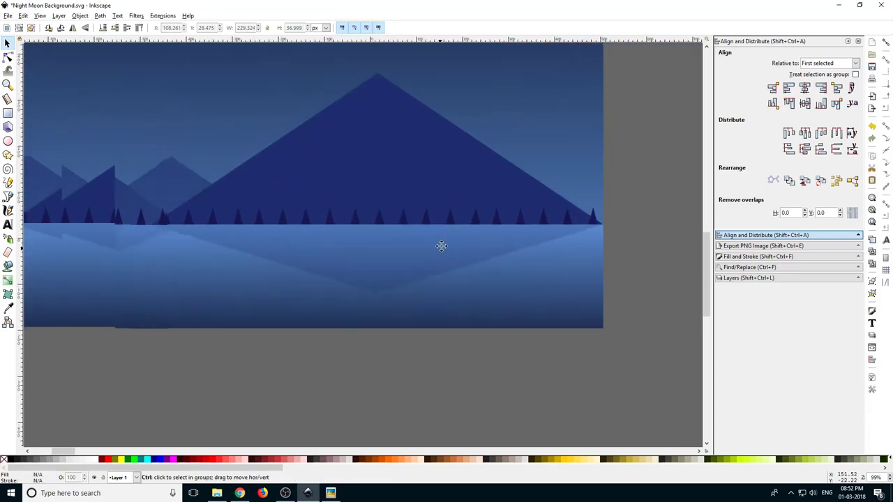
Step: Distribute the whole row of trees evenly in the horizontal direction
scroll(469, 240, down, 1)
drag(576, 215, 139, 236)
click(804, 135)
click(258, 231)
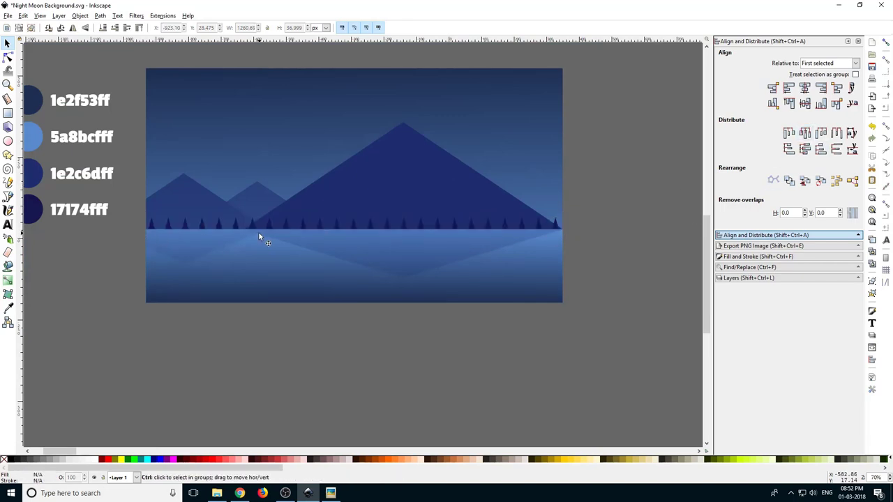
Step: Duplicate the leftmost tree, scale the copy to about 11 by 19 px and place copies of it in the gaps at the left shore
scroll(209, 226, up, 4)
scroll(189, 220, left, 2)
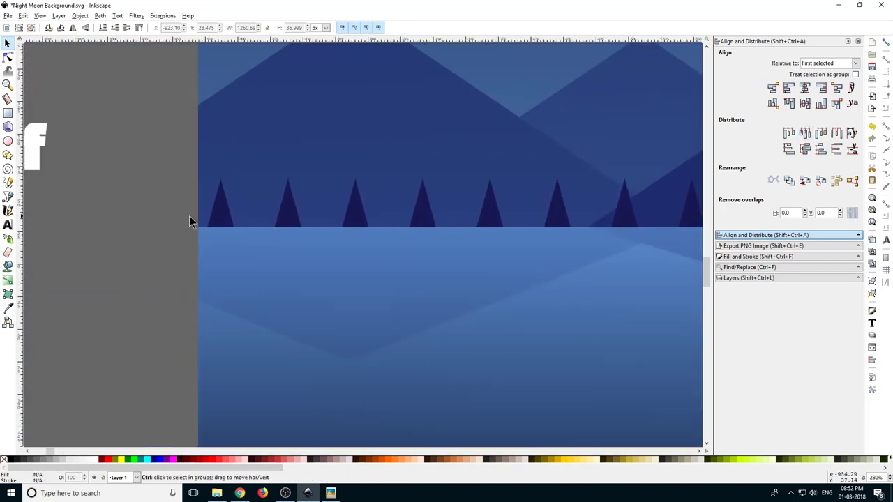
click(229, 215)
drag(219, 222, 256, 222)
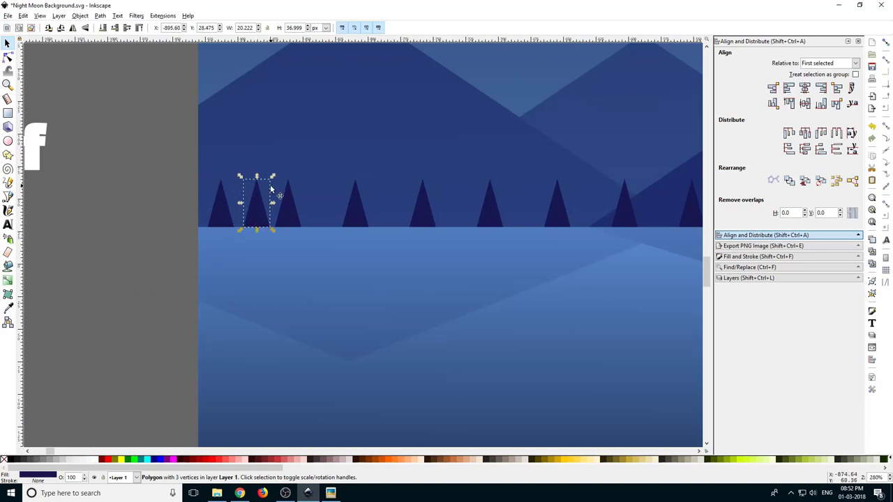
drag(272, 176, 378, 222)
key(ctrl+d)
key(ctrl+d)
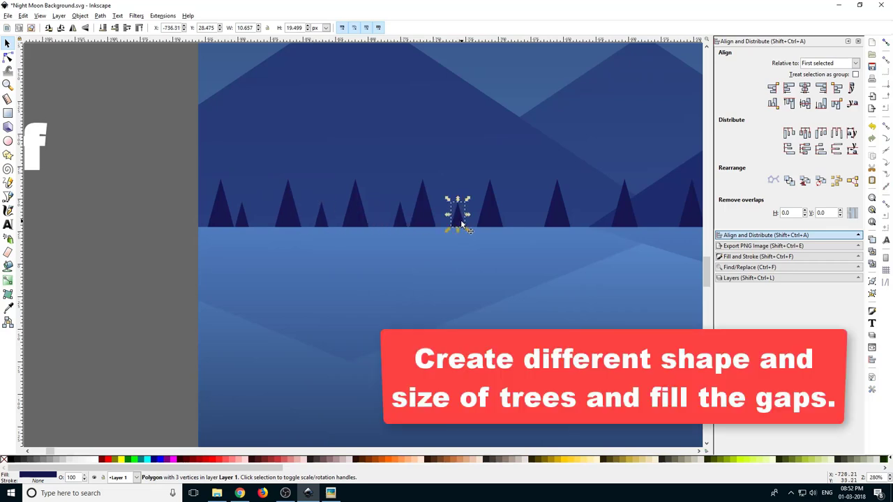
Step: Fill the gaps along the middle and right shoreline with duplicated batches of the small trees
drag(156, 200, 553, 241)
drag(475, 209, 470, 251)
key(ctrl+d)
key(ctrl+d)
drag(411, 247, 586, 247)
drag(585, 247, 256, 250)
drag(177, 250, 255, 250)
key(ctrl+d)
drag(256, 249, 441, 252)
drag(456, 270, 131, 273)
drag(255, 251, 459, 261)
Step: Reposition the small trees at the right end of the shore so they stand beside the large trees at varied distances
scroll(444, 247, right, 5)
scroll(299, 259, down, 1)
click(598, 248)
scroll(535, 259, up, 2)
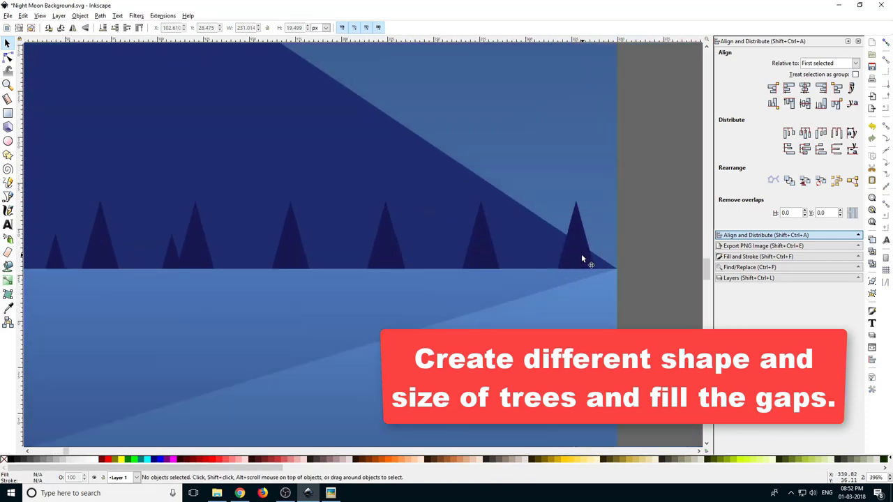
drag(580, 255, 602, 255)
double_click(480, 258)
click(8, 43)
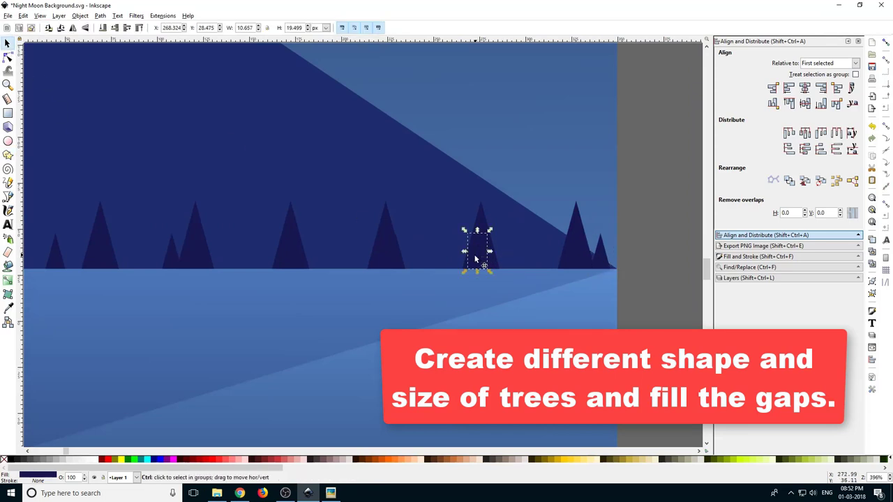
drag(476, 259, 424, 265)
click(290, 261)
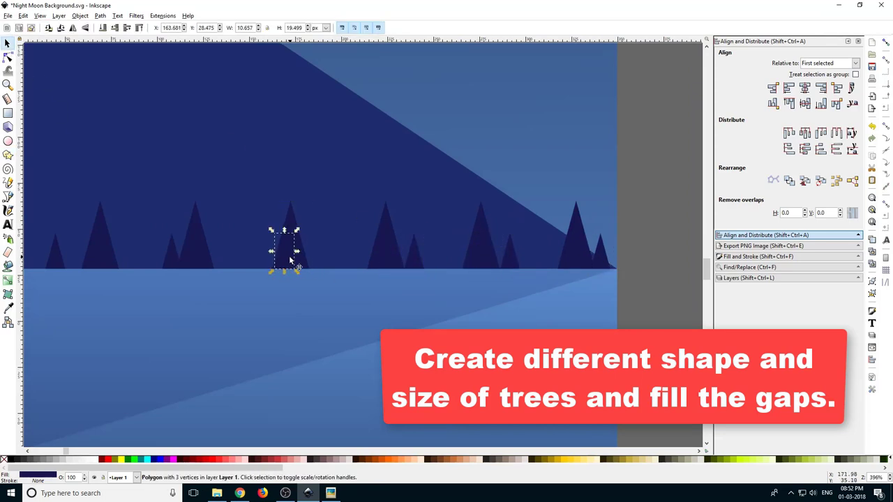
drag(284, 261, 267, 260)
Step: Shift the small trees along the middle of the shoreline to vary their spacing between the large trees
scroll(233, 267, down, 2)
drag(106, 268, 575, 236)
click(450, 239)
drag(295, 243, 563, 244)
click(308, 234)
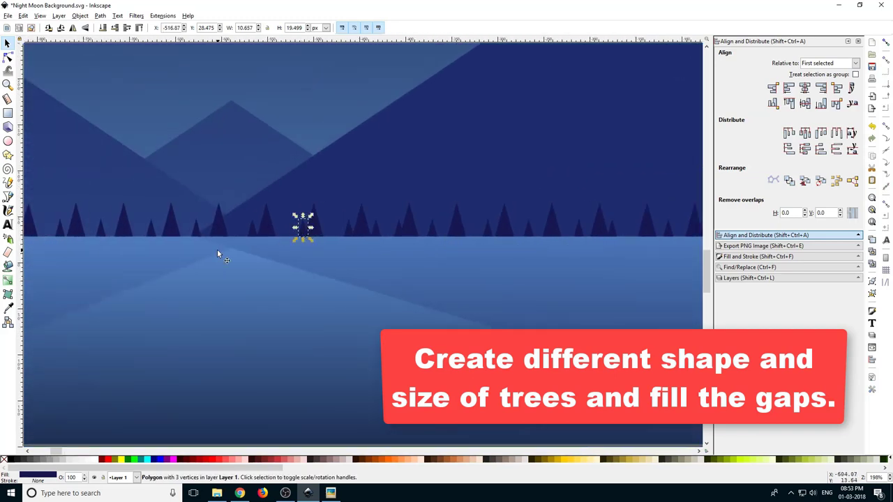
drag(67, 254, 236, 260)
Step: Duplicate the second large tree from the left and scale the copy to about 14 by 26 px for the gap beside it
scroll(234, 260, down, 1)
scroll(148, 242, up, 4)
click(265, 213)
key(ctrl+d)
drag(265, 212, 213, 212)
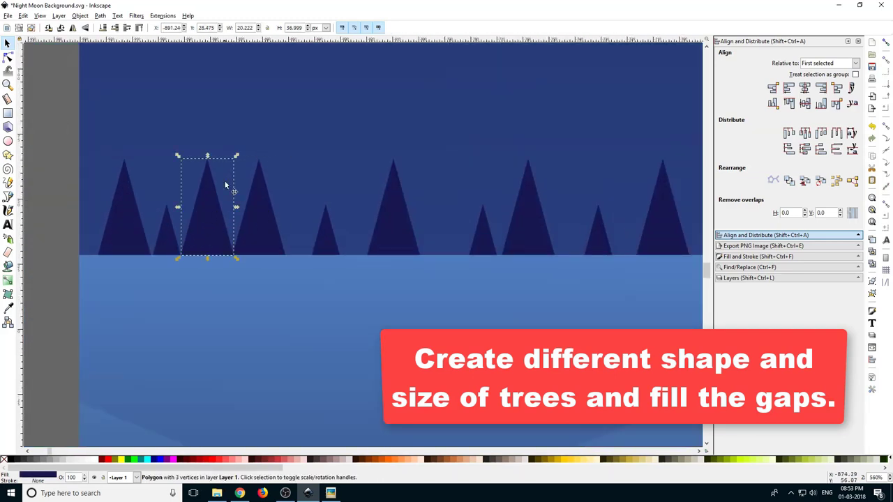
drag(237, 154, 223, 187)
drag(208, 247, 266, 245)
Step: Place duplicates of the medium tree in the gaps between the large trees along the left shoreline and the big mountain's left foot
scroll(200, 244, down, 1)
key(ctrl+d)
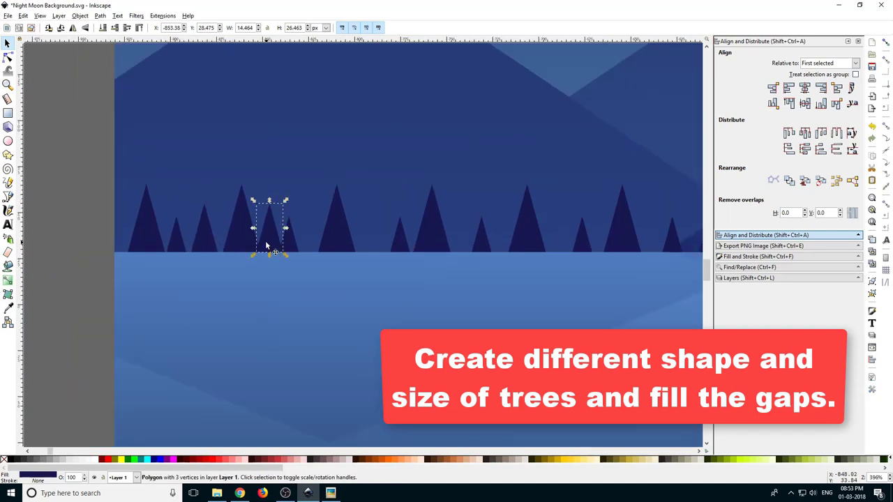
drag(431, 252, 159, 253)
key(ctrl+d)
drag(106, 249, 193, 249)
key(ctrl+d)
drag(194, 250, 294, 250)
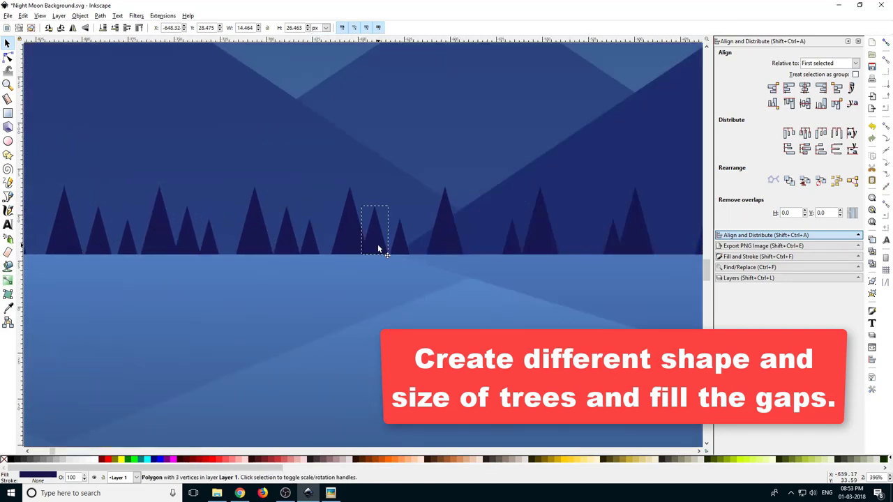
drag(385, 249, 341, 256)
key(ctrl+d)
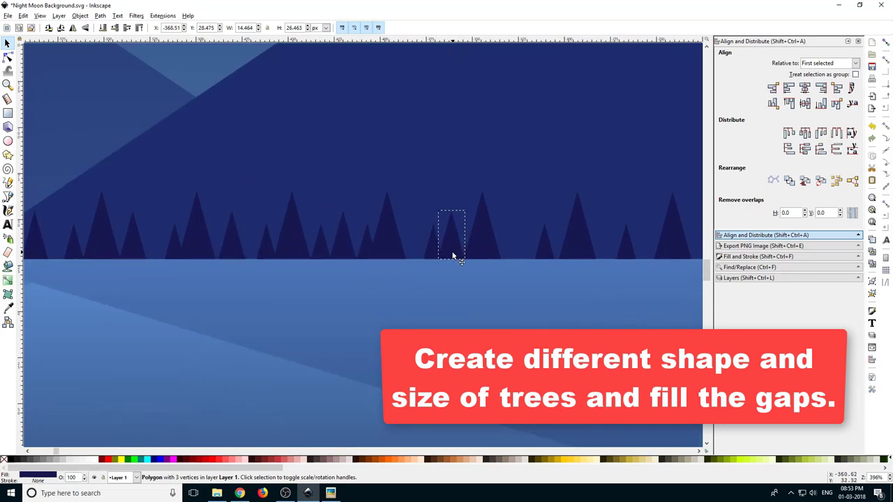
Step: Continue duplicating the medium tree into the gaps along the big mountain's base up to the last large tree at the right edge
scroll(452, 257, right, 6)
drag(90, 265, 164, 265)
drag(170, 263, 389, 261)
drag(448, 260, 192, 261)
drag(138, 262, 498, 262)
key(ctrl+d)
key(ctrl+d)
drag(498, 262, 289, 271)
key(ctrl+d)
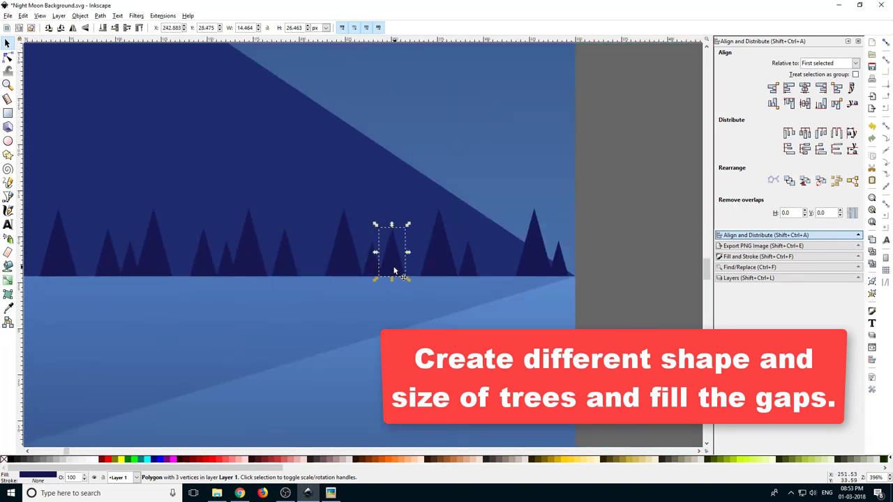
scroll(491, 272, down, 1)
click(571, 250)
scroll(537, 260, up, 1)
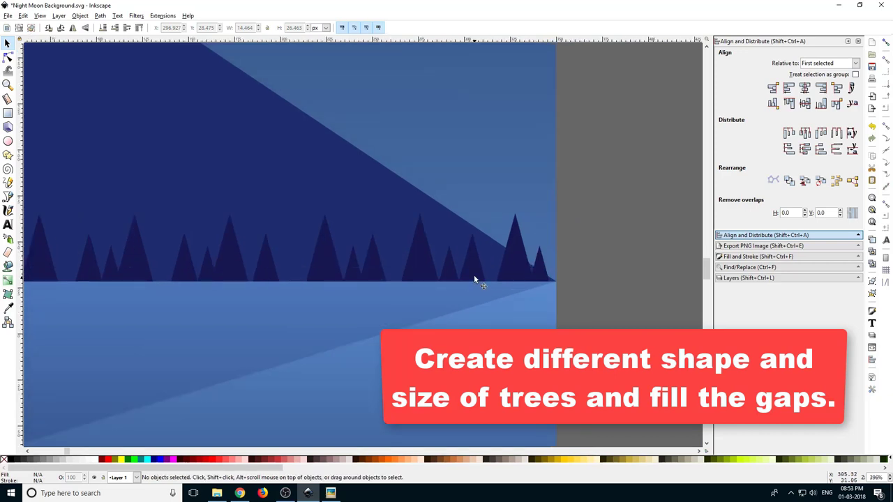
Step: Duplicate a small tree near the right end of the shore and place copies in the remaining gaps there
scroll(481, 267, up, 2)
click(534, 269)
click(422, 272)
key(ctrl+d)
drag(423, 272, 316, 292)
key(ctrl+d)
key(ctrl+d)
drag(343, 261, 283, 278)
scroll(318, 284, down, 1)
key(ctrl+d)
key(ctrl+d)
Step: Fill the remaining gaps along the big mountain's base with more small tree duplicates, working leftward
scroll(223, 279, left, 4)
key(ctrl+d)
key(ctrl+d)
drag(283, 278, 405, 279)
key(ctrl+d)
scroll(327, 279, left, 4)
scroll(119, 279, left, 4)
drag(271, 274, 267, 277)
Step: Place further small tree copies, about 11 by 19 px, in the remaining gaps along the left mountains' shoreline
scroll(418, 280, left, 4)
drag(523, 282, 286, 281)
scroll(359, 280, left, 3)
drag(463, 277, 318, 278)
scroll(318, 279, left, 4)
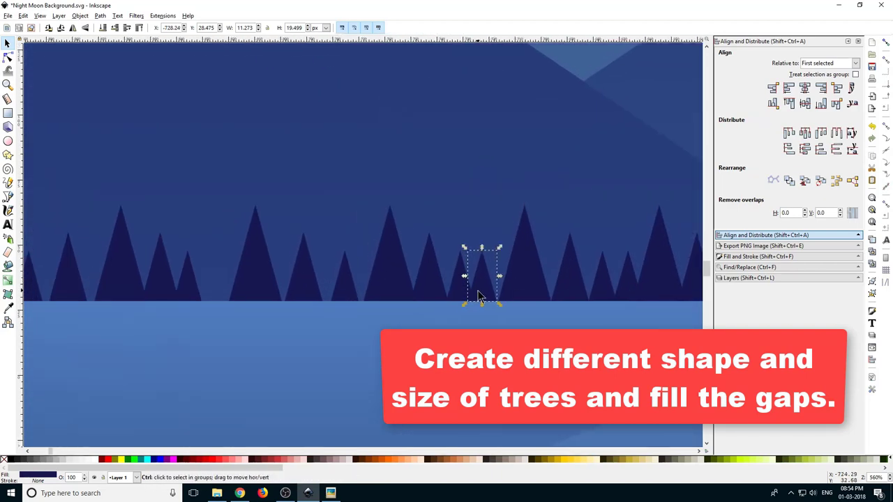
drag(483, 285, 223, 290)
drag(349, 299, 468, 290)
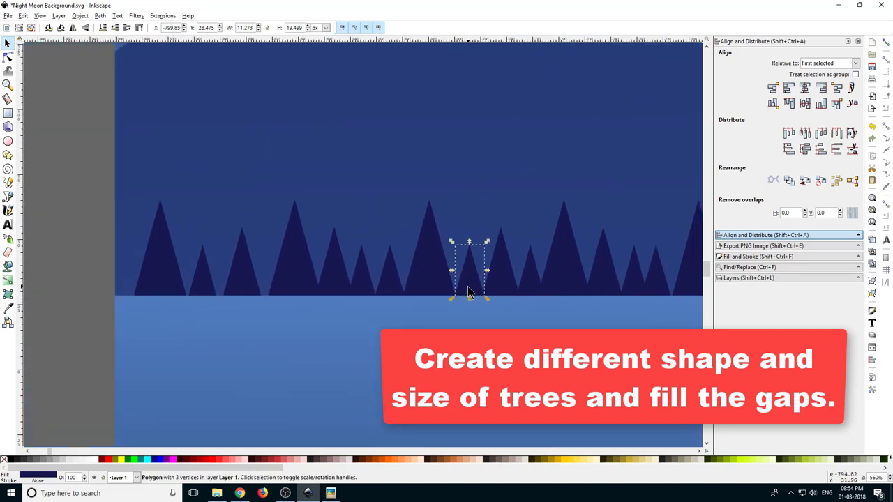
Step: Shrink a tree copy to about 10 by 17 px, place it at the left end and align its left edge with the left mountain
drag(238, 242, 232, 249)
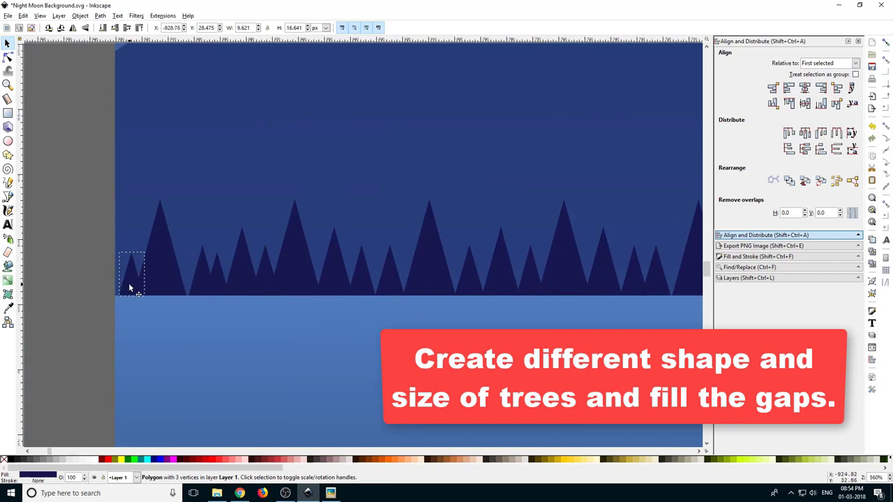
shift+click(130, 230)
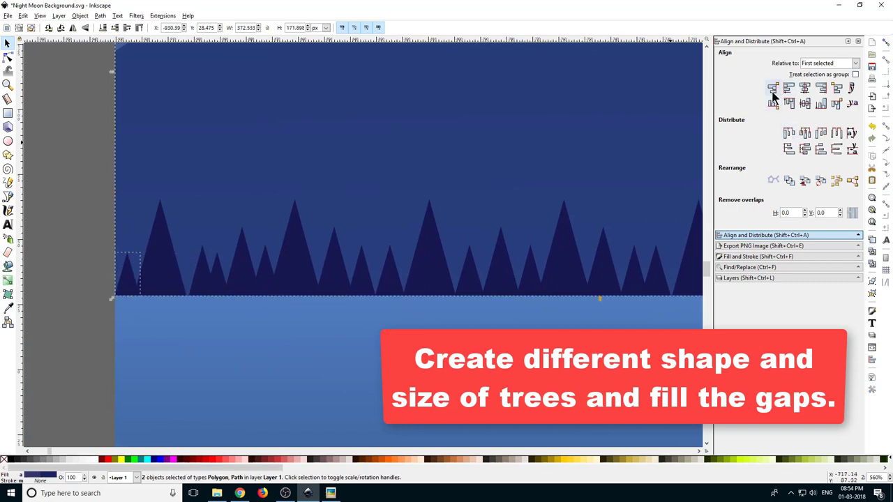
click(772, 93)
click(788, 88)
click(100, 238)
Step: Select all the trees along the shoreline and merge them into one path with Union
scroll(110, 243, down, 7)
scroll(171, 239, up, 1)
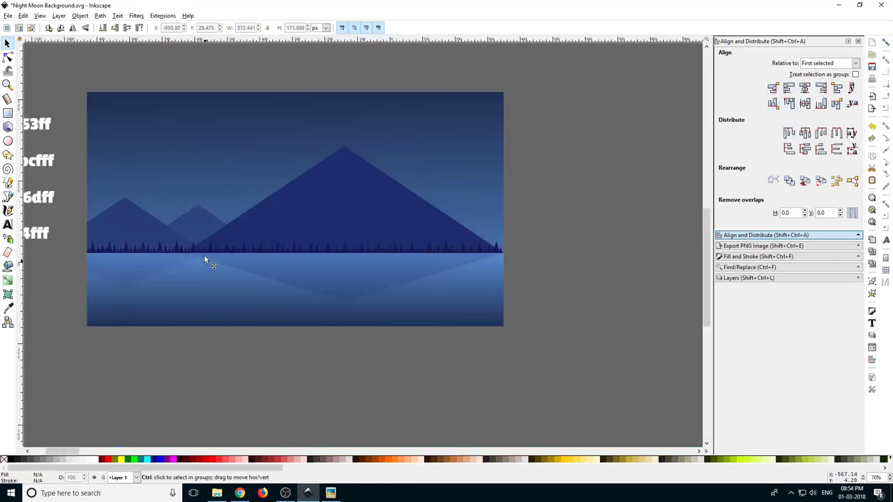
ctrl+scroll(303, 249, up, 1)
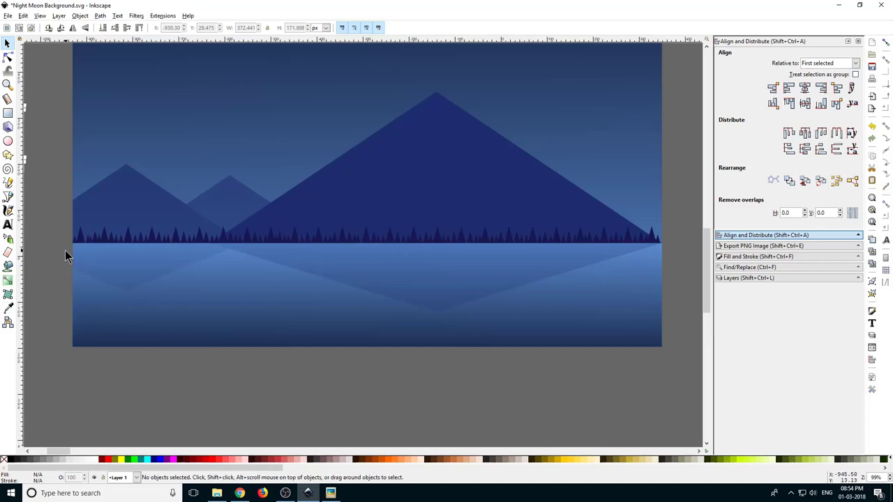
drag(59, 250, 668, 222)
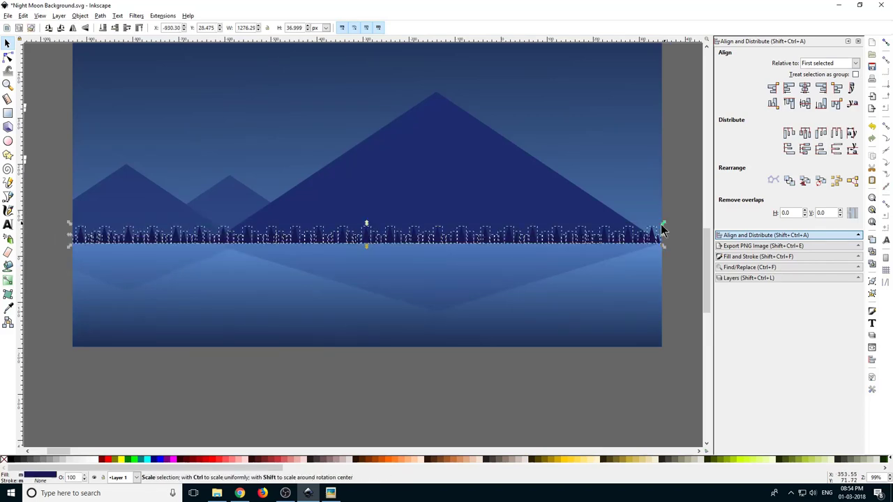
click(99, 18)
click(119, 69)
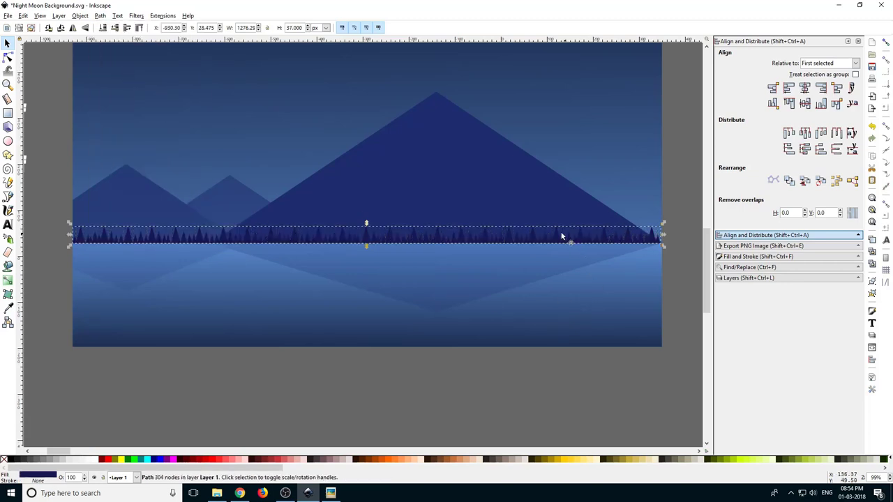
Step: Duplicate the merged treeline and flip the copy horizontally
right_click(412, 241)
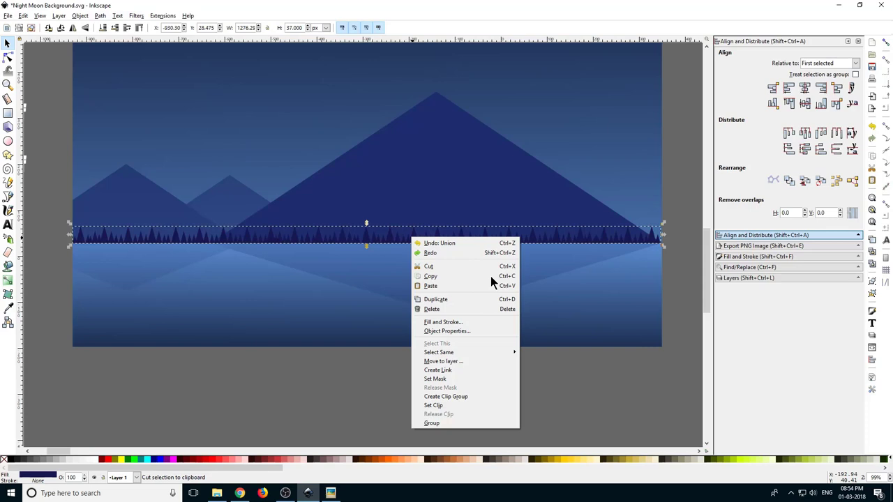
click(462, 302)
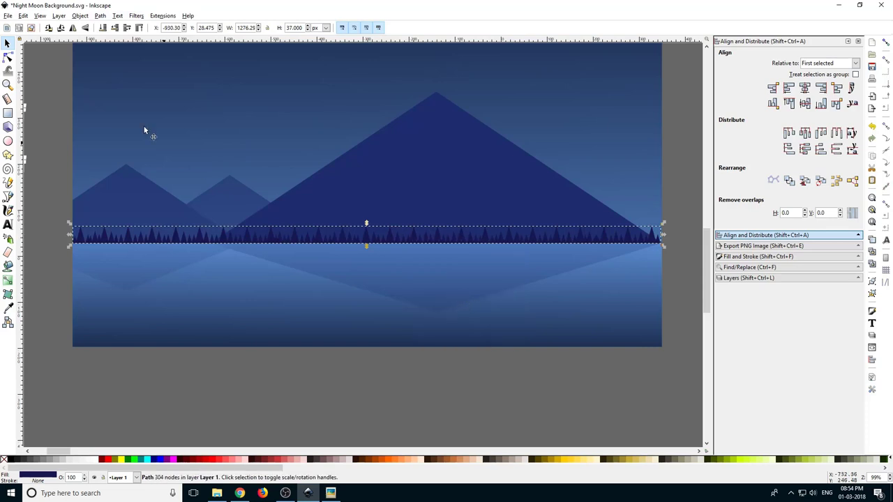
click(73, 29)
Step: Shift the flipped treeline copy about 8 px to the right along the waterline
ctrl+scroll(423, 253, up, 3)
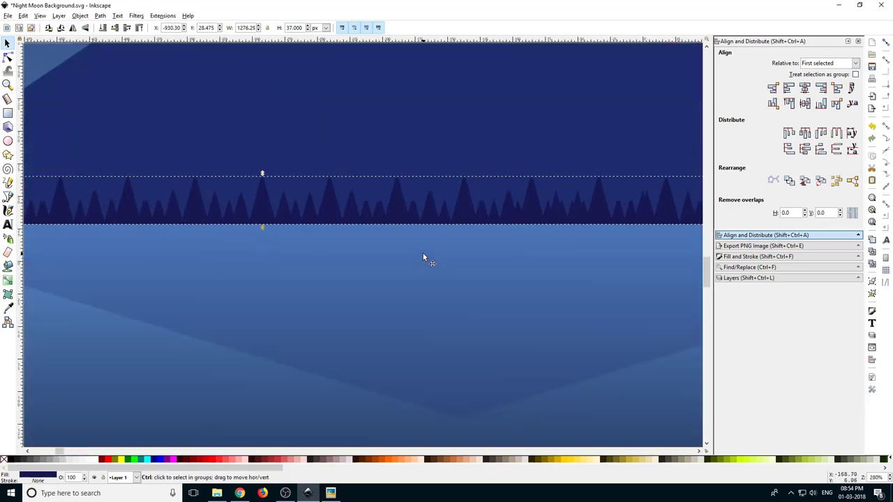
drag(315, 208, 333, 278)
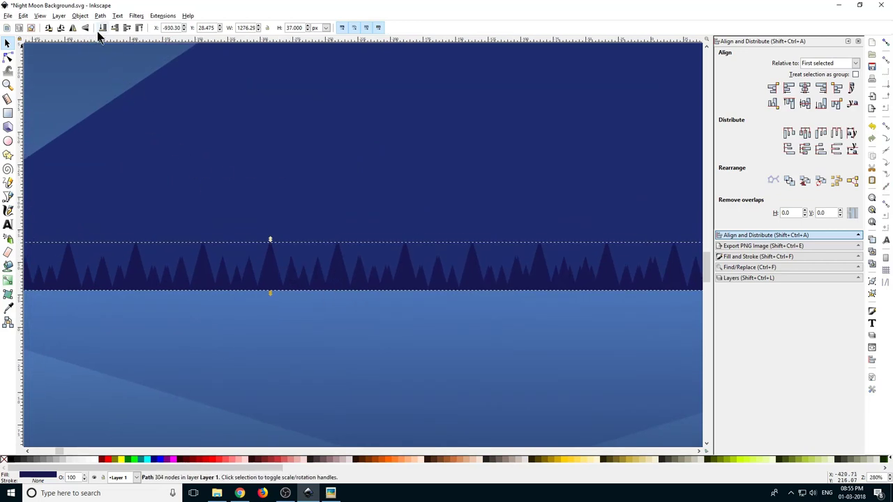
drag(271, 281, 282, 280)
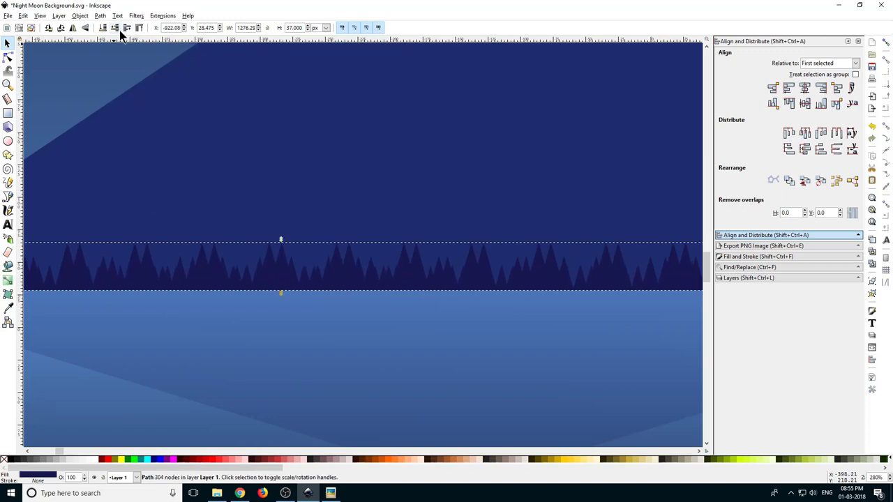
Step: Make the flipped treeline copy semi-transparent by setting its fill alpha to 119
scroll(148, 238, down, 3)
scroll(483, 247, up, 3)
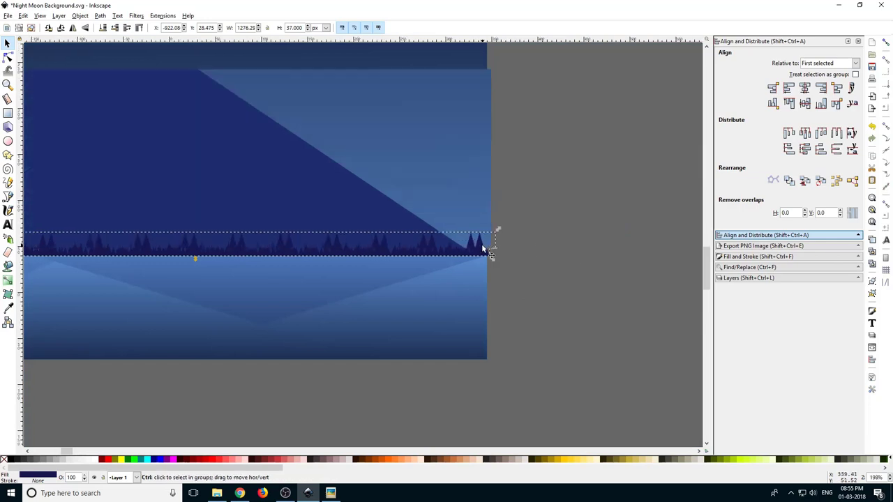
click(754, 256)
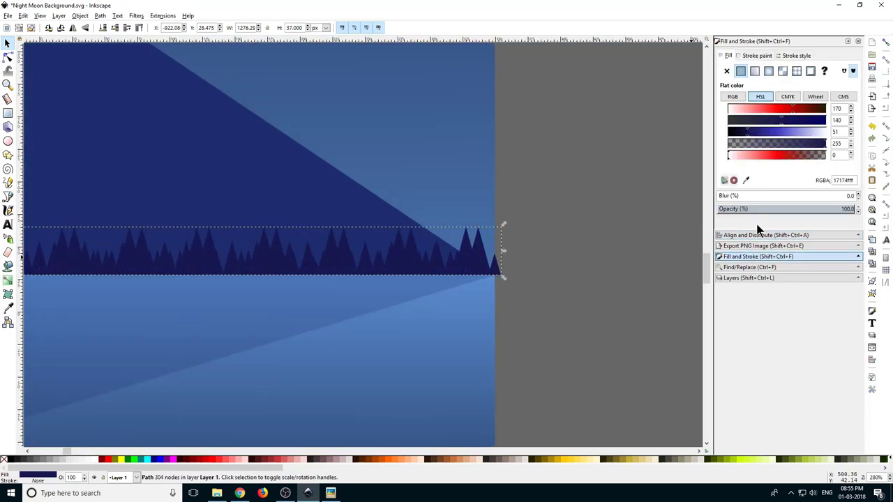
click(773, 143)
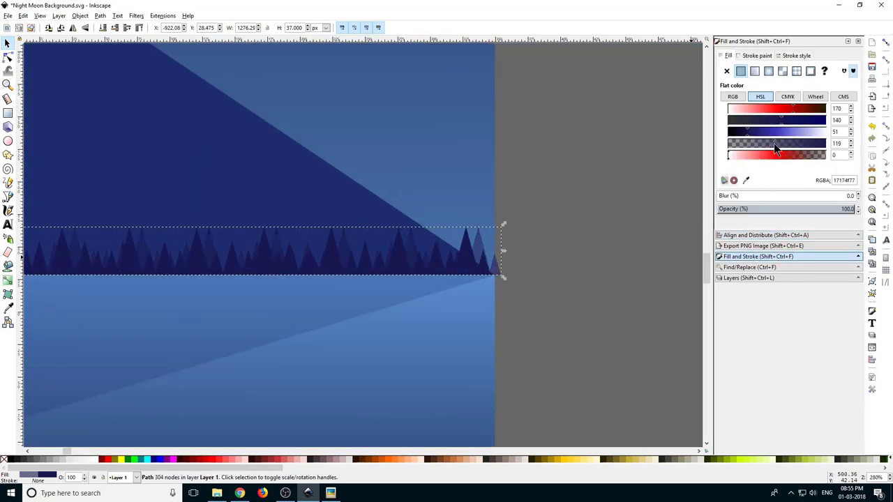
click(597, 266)
Step: Narrow the semi-transparent treeline to about 1271 px wide so its right end meets the background's right edge
scroll(494, 269, up, 4)
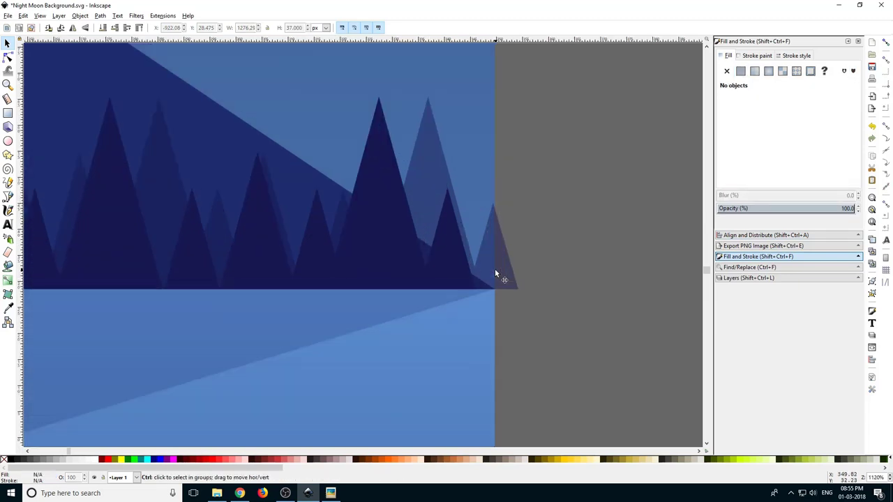
click(498, 257)
drag(525, 193, 500, 194)
click(541, 203)
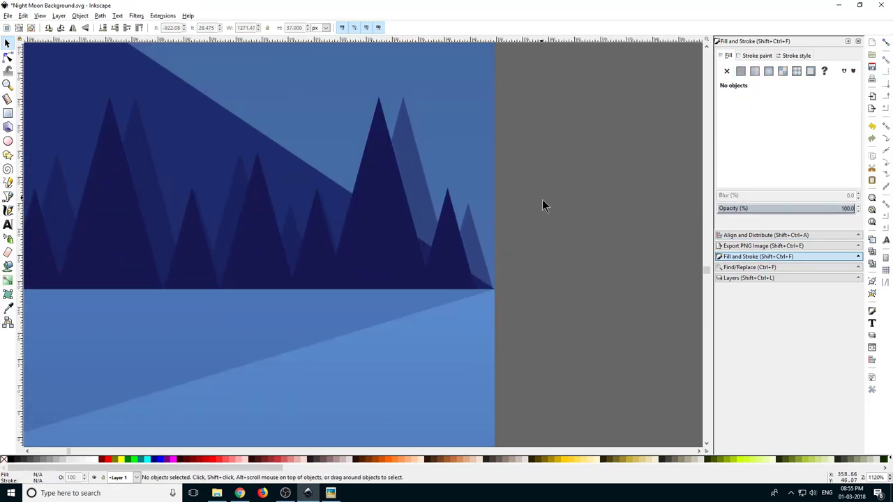
Step: Reduce the semi-transparent treeline's height to about 28 px, keeping its base on the waterline
ctrl+scroll(533, 254, down, 6)
ctrl+scroll(273, 245, up, 4)
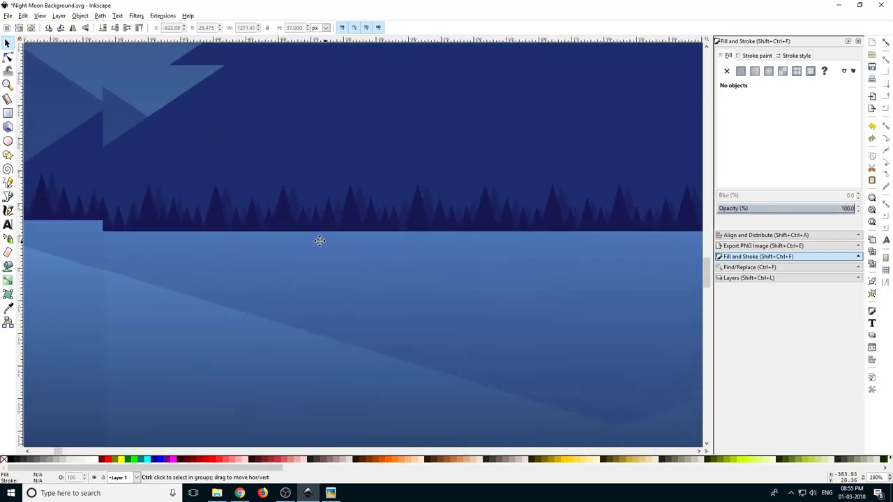
click(370, 231)
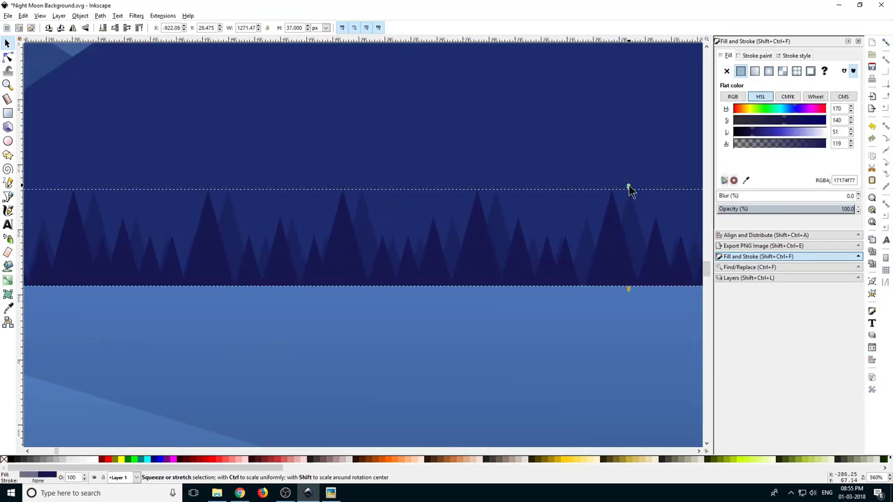
drag(630, 189, 638, 207)
Step: Stretch the left end of the semi-transparent treeline slightly outward to a total width of about 1273 px
ctrl+scroll(234, 260, down, 6)
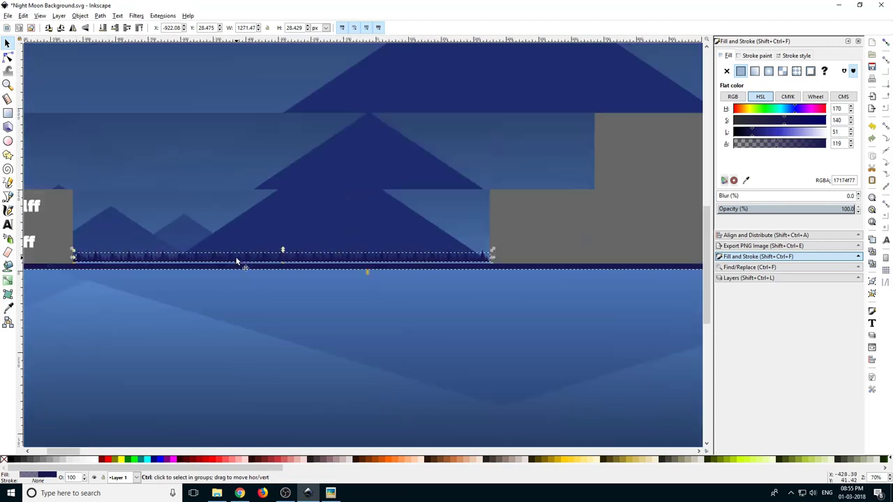
drag(72, 276, 248, 252)
ctrl+scroll(246, 240, up, 4)
ctrl+scroll(242, 231, up, 4)
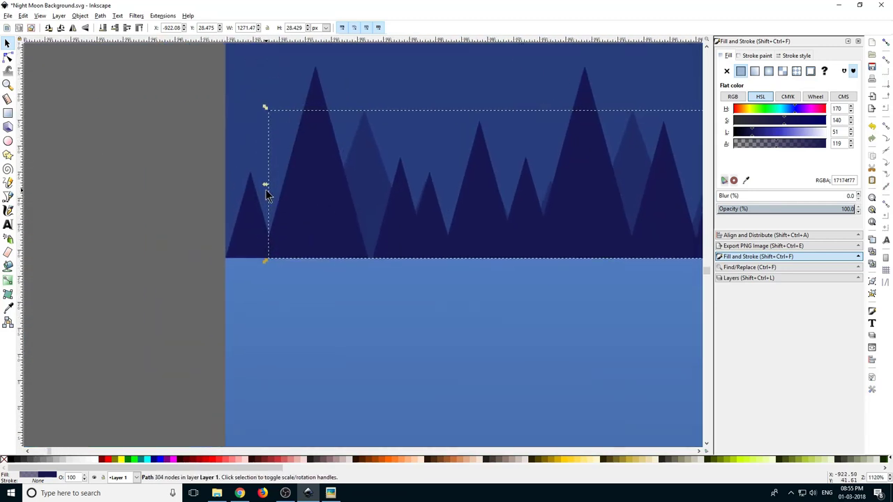
drag(239, 188, 258, 192)
ctrl+scroll(258, 185, down, 7)
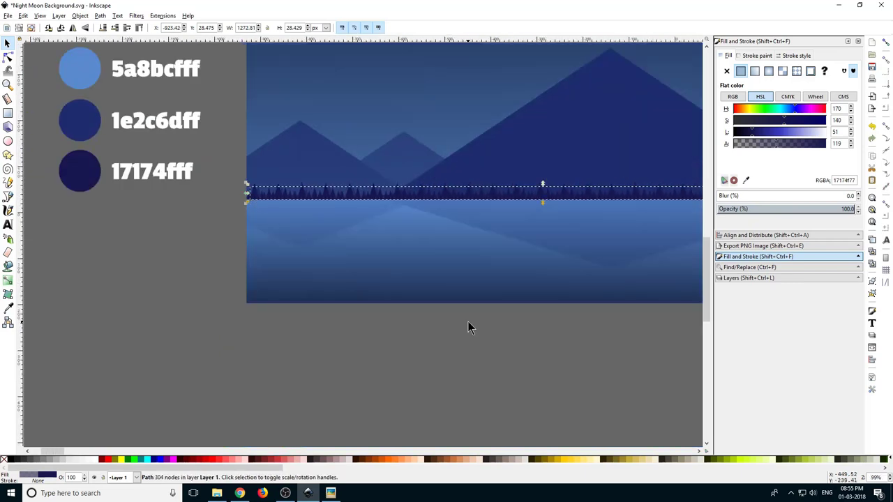
click(321, 365)
Step: Duplicate the opaque treeline, flip the copy vertically and move it down onto the water
ctrl+scroll(355, 218, up, 4)
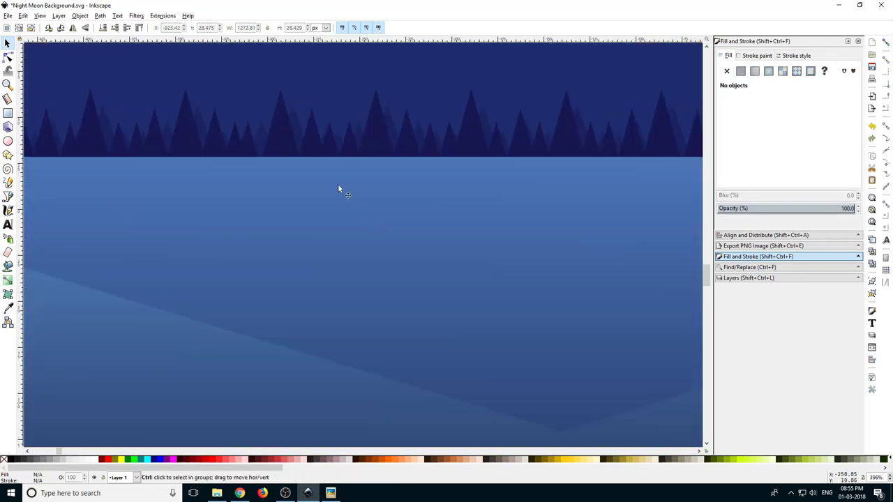
click(281, 136)
right_click(283, 140)
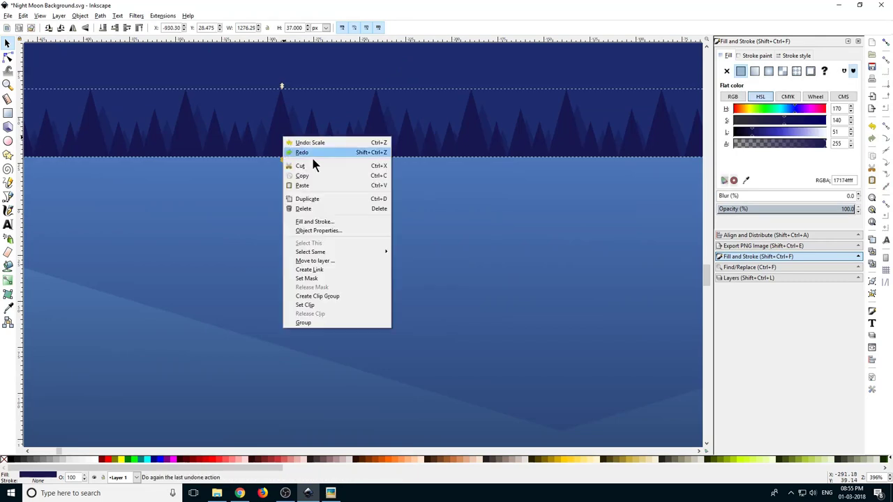
click(329, 203)
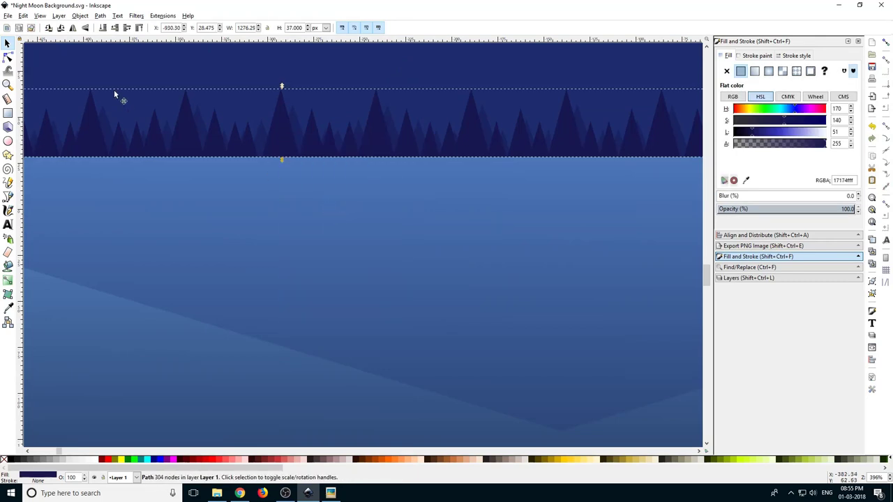
click(85, 28)
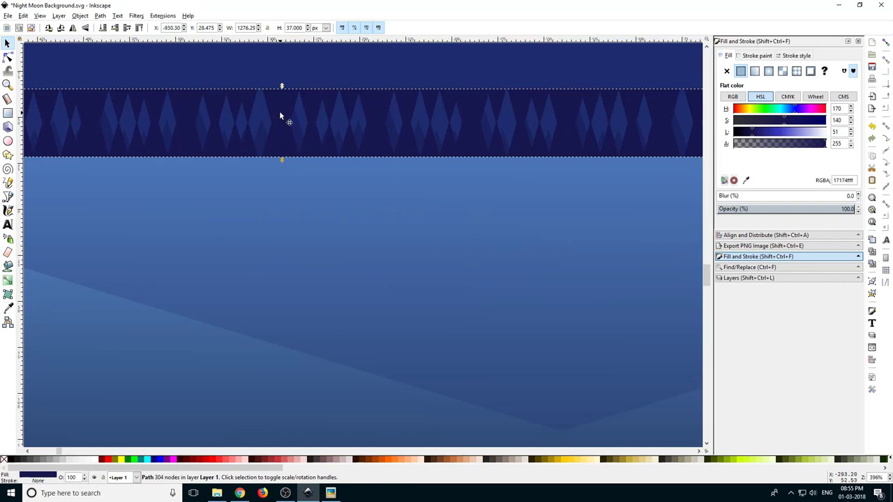
drag(279, 115, 289, 232)
Step: Align the top edge of the upside-down treeline with the top of the water rectangle, relative to the first selected object
ctrl+scroll(266, 273, down, 3)
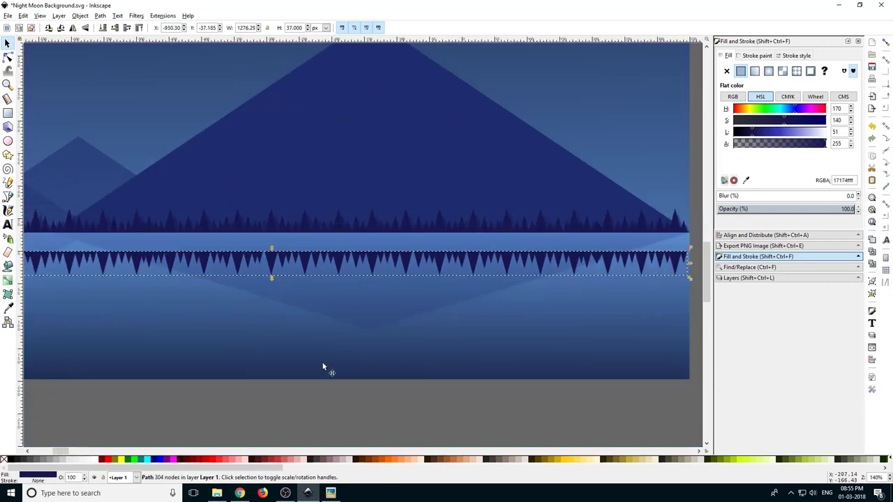
click(323, 366)
shift+click(283, 254)
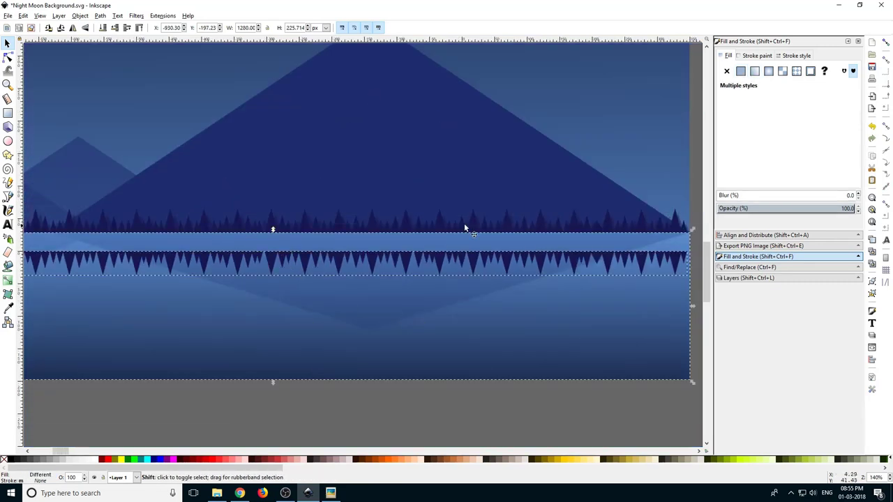
click(743, 235)
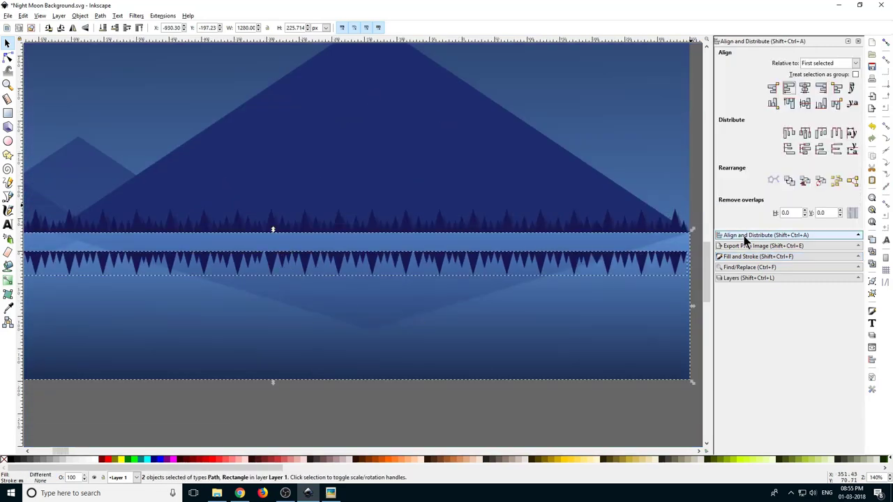
click(790, 104)
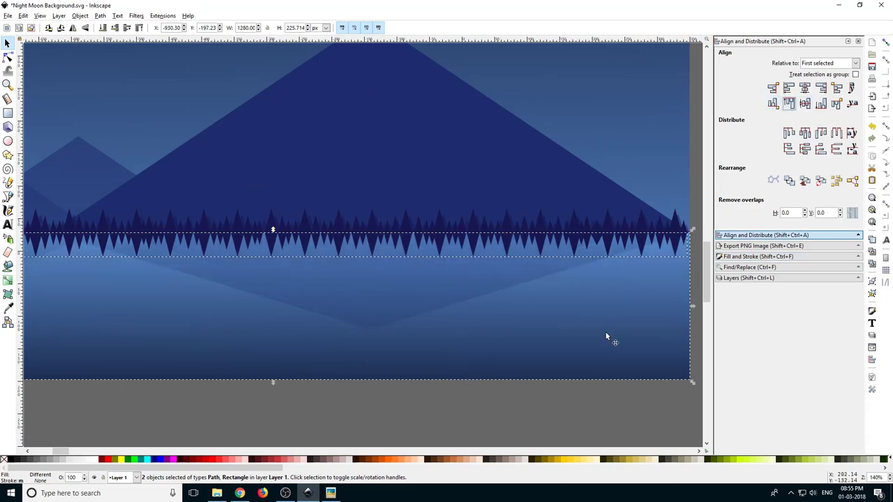
Step: Set the fill alpha of the upside-down treeline to 90 as a translucent reflection
click(752, 256)
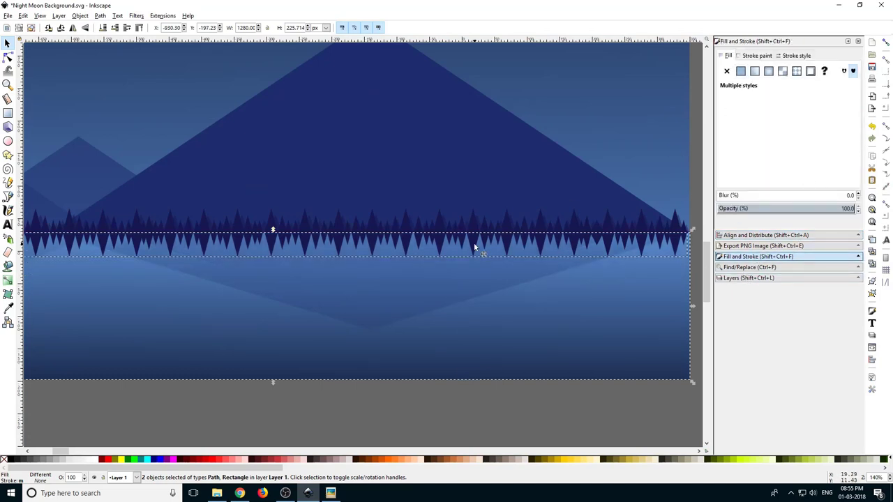
scroll(435, 230, down, 1)
click(442, 369)
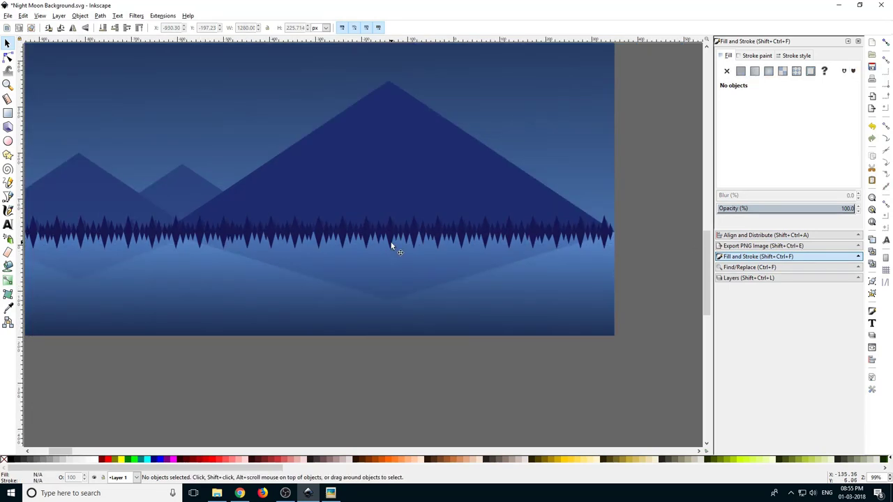
click(391, 246)
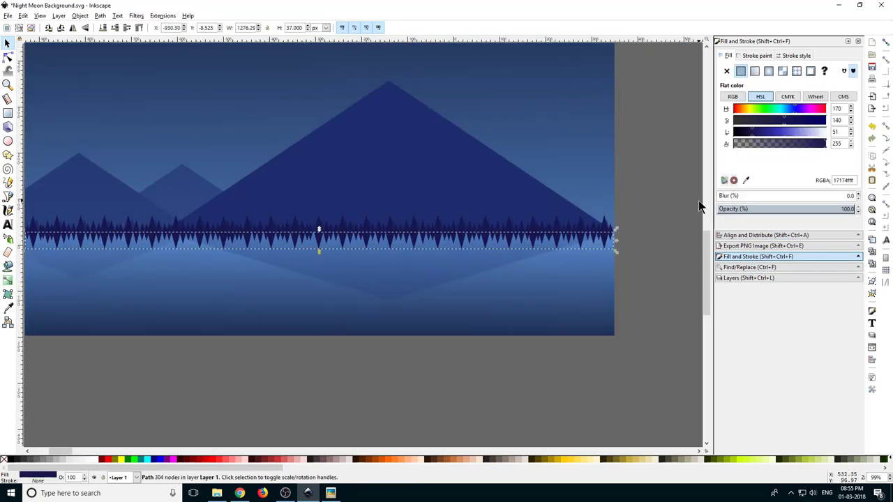
click(748, 144)
drag(750, 145, 766, 151)
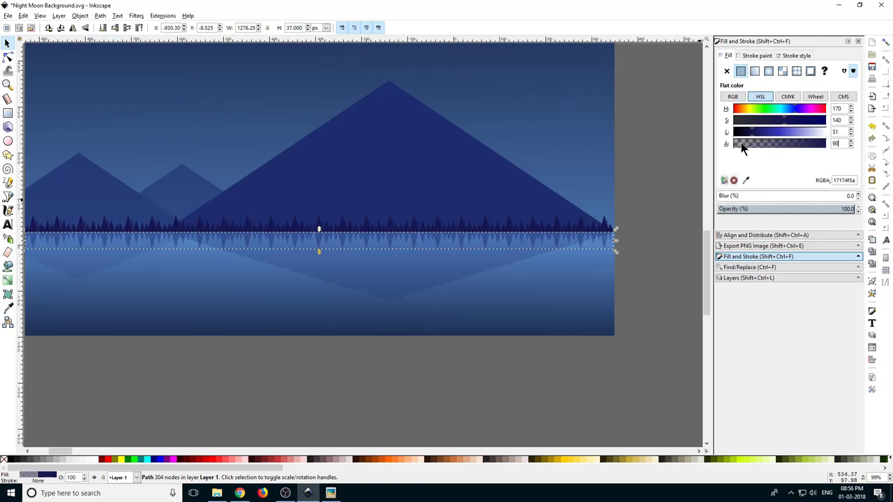
Step: Shorten the treeline reflection to about 24 px high from its lower edge, keeping its top on the waterline
key(plus)
key(plus)
key(plus)
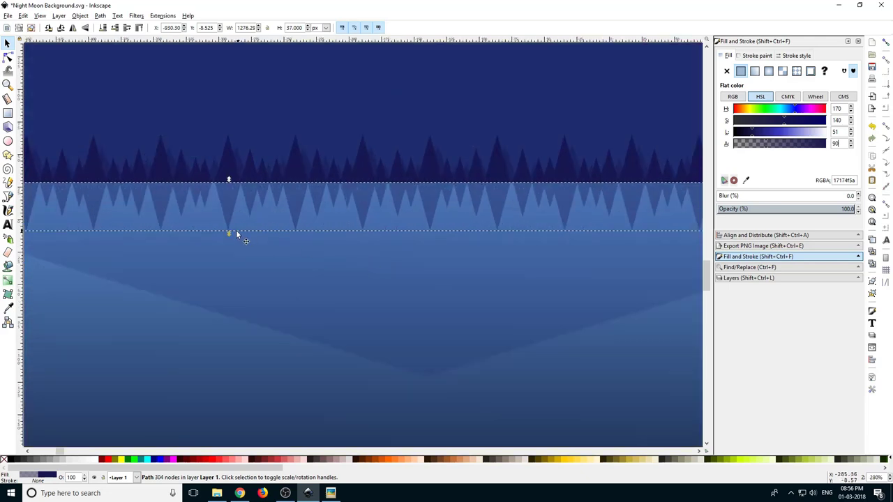
drag(229, 237, 231, 232)
scroll(230, 223, down, 5)
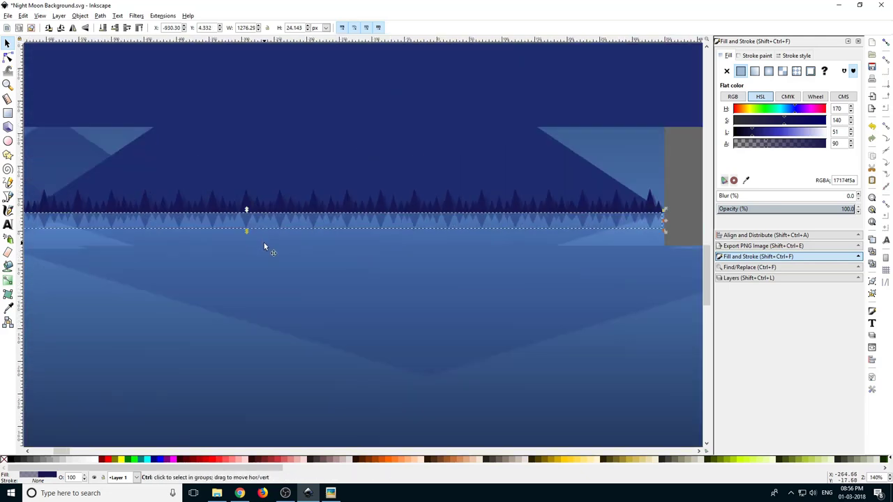
click(419, 365)
Step: Examine the whole scene, checking the mountains, the layered treeline and their reflections in the water
click(278, 299)
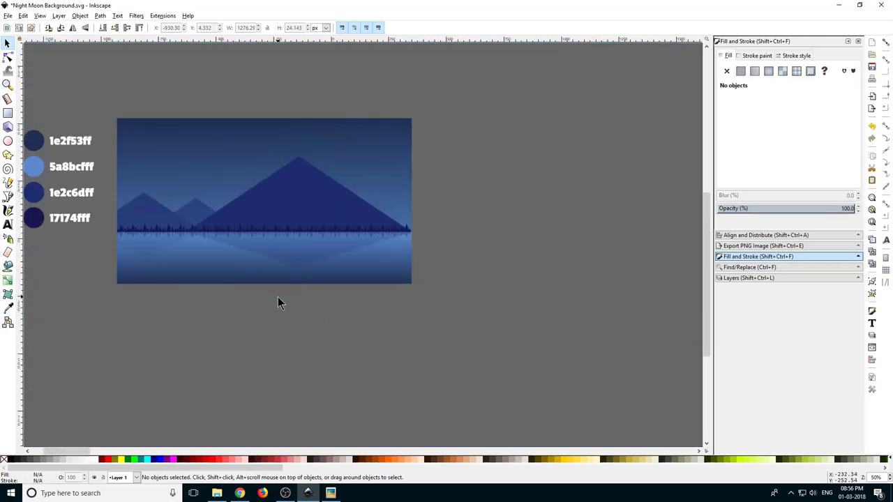
scroll(377, 314, left, 3)
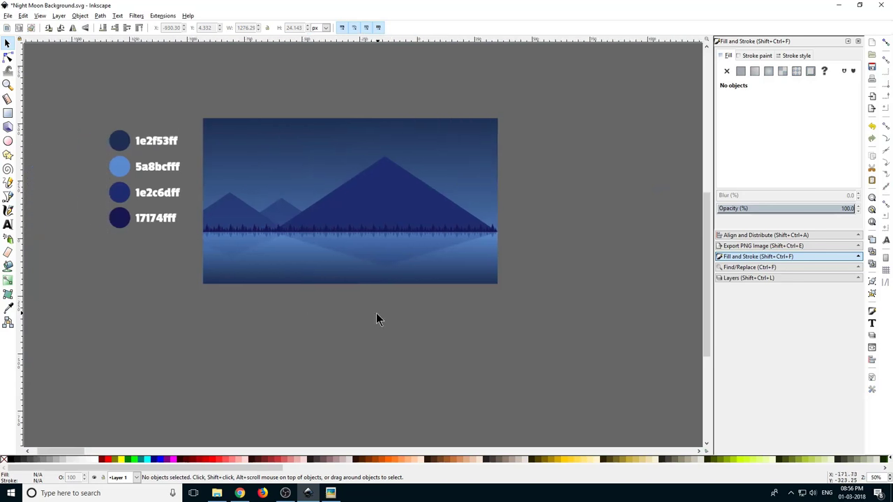
middle_click(348, 281)
drag(380, 312, 407, 339)
drag(383, 215, 389, 270)
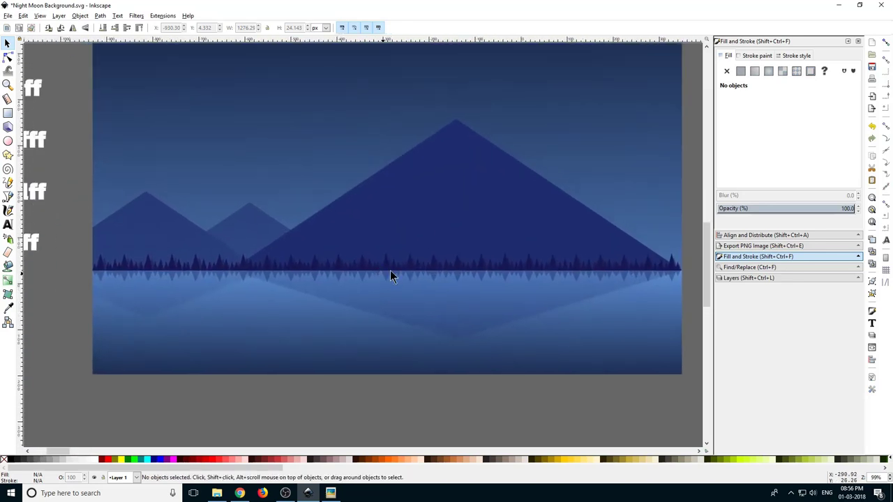
scroll(288, 242, up, 2)
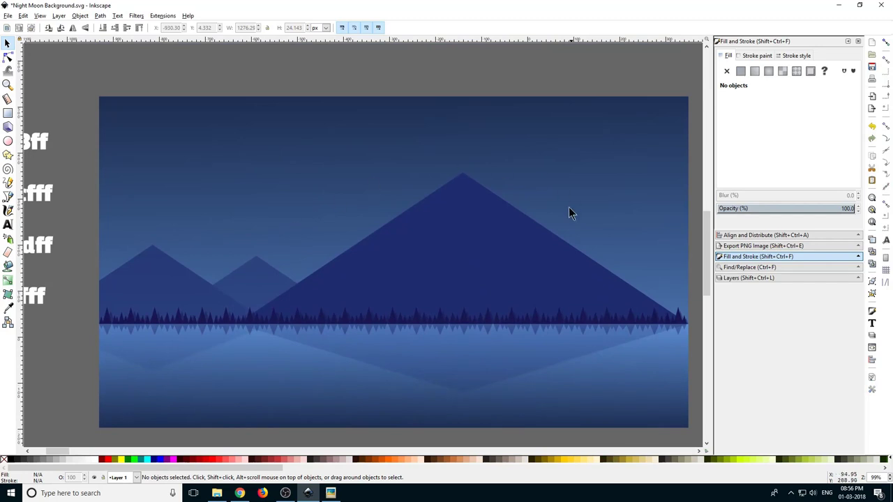
scroll(263, 175, down, 2)
drag(437, 221, 286, 192)
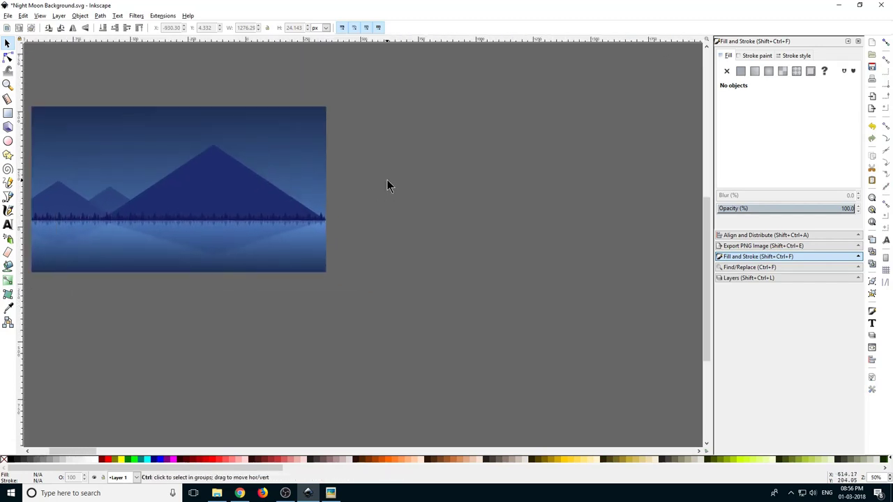
Step: Draw a circle about 244 px in diameter in the empty canvas area to the right of the background
scroll(387, 179, up, 1)
drag(386, 180, 330, 211)
click(9, 143)
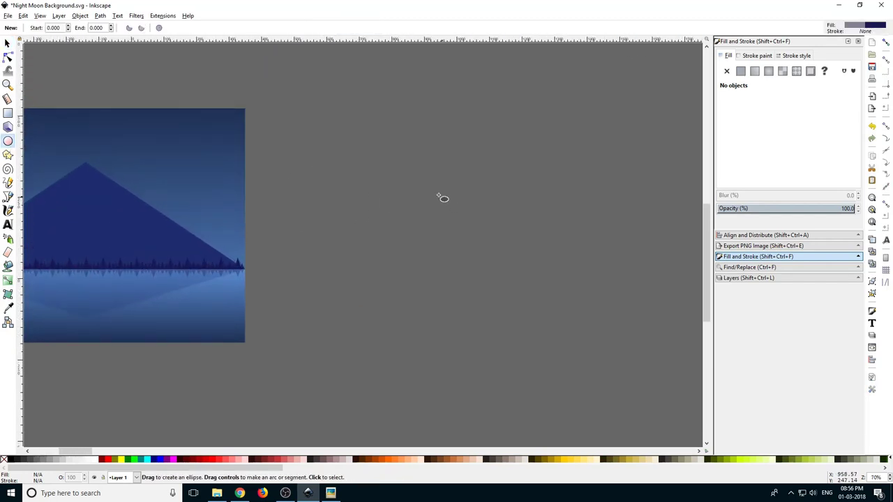
drag(347, 138, 427, 217)
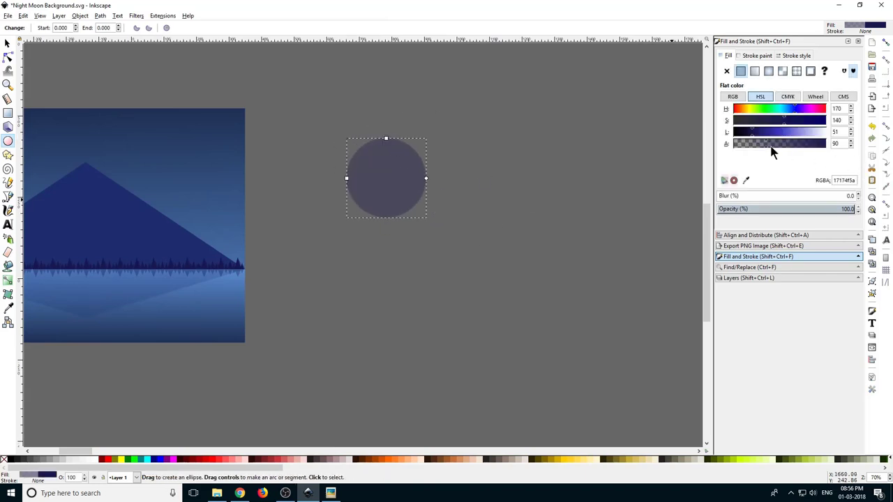
Step: Make the circle fully opaque with alpha 255 and change its fill to white
drag(767, 149, 842, 152)
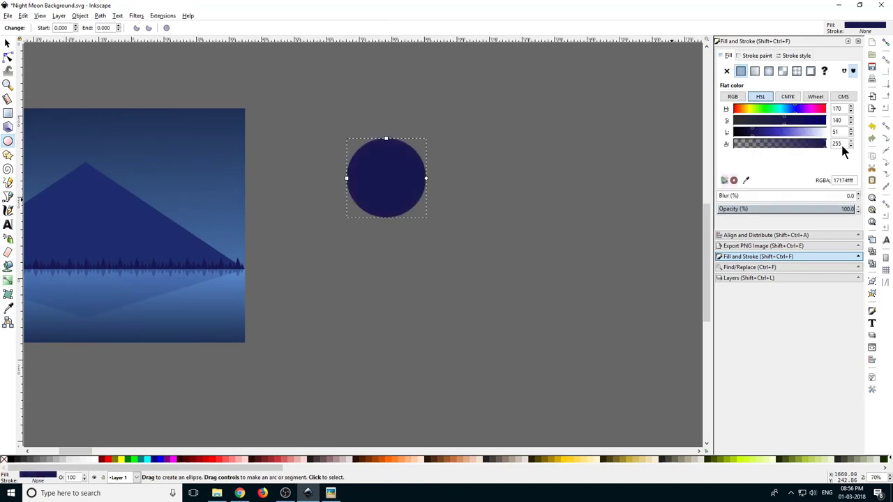
click(8, 46)
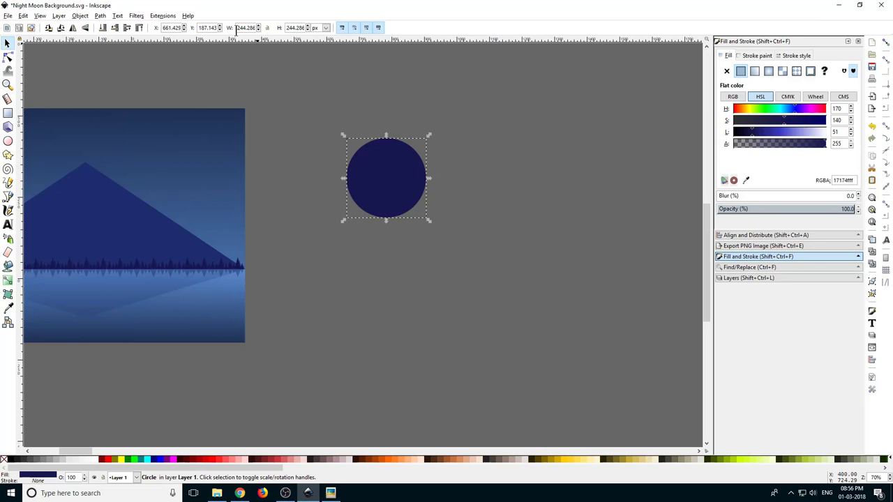
click(95, 459)
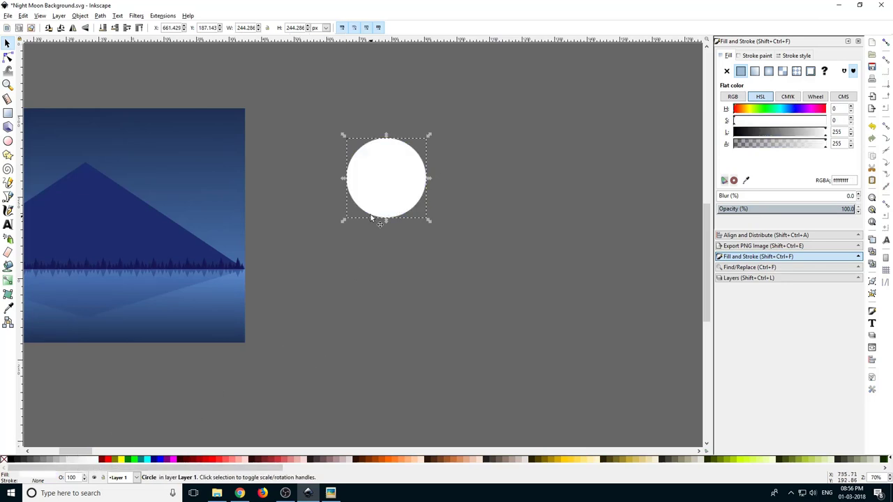
Step: Duplicate the white circle in place
scroll(380, 206, up, 1)
drag(363, 183, 179, 225)
right_click(192, 217)
click(225, 258)
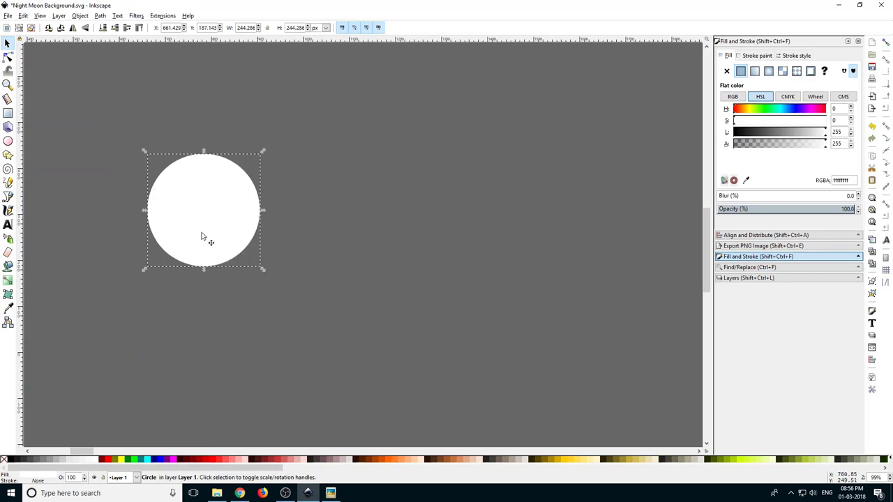
Step: Place the duplicate white circle beside the original, level with it on the side away from the background
key(ctrl+v)
drag(281, 237, 354, 239)
scroll(414, 263, down, 1)
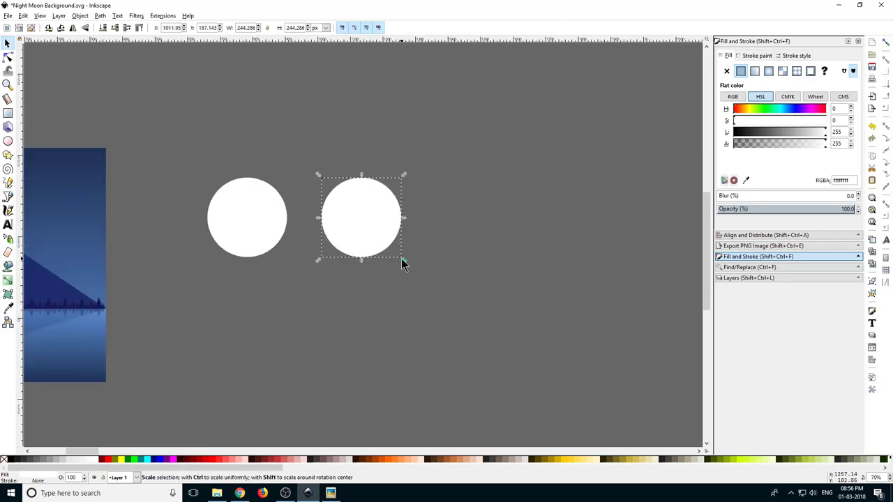
Step: Enlarge the duplicate circle proportionally about its centre to about 344 px in diameter
drag(402, 258, 403, 259)
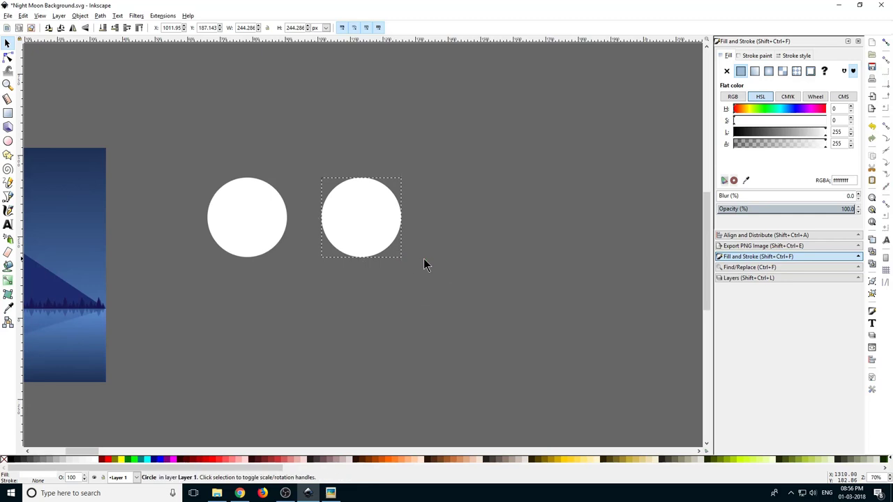
click(423, 258)
click(379, 233)
scroll(316, 268, down, 2)
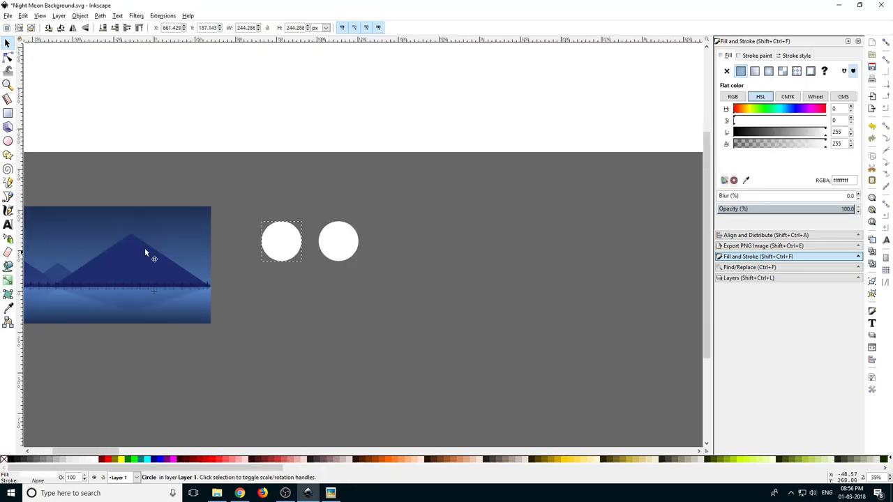
click(265, 280)
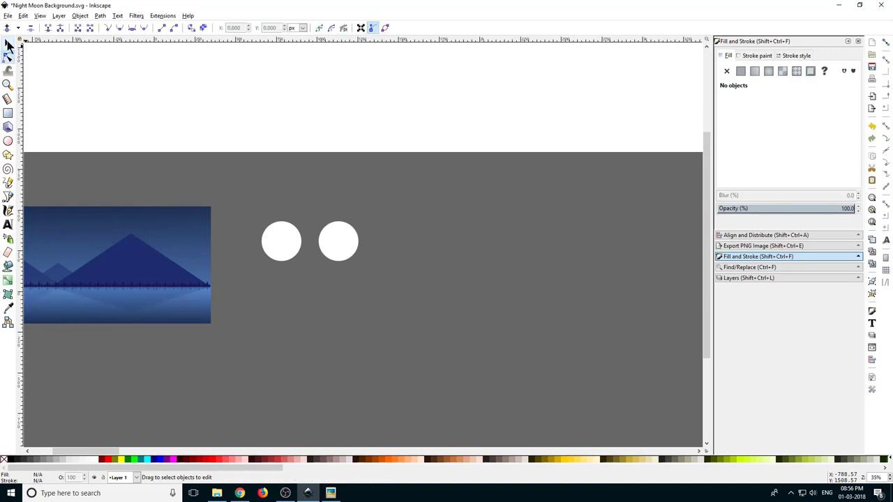
scroll(358, 239, up, 2)
click(300, 280)
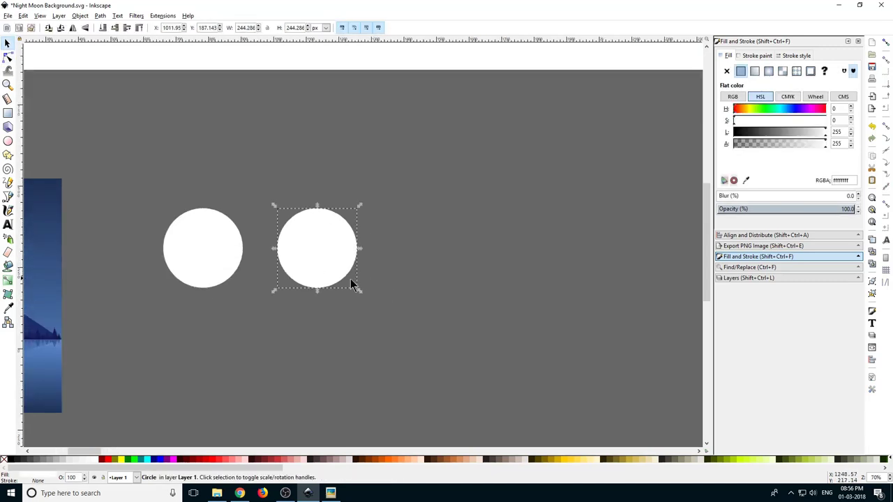
drag(360, 292, 381, 308)
Step: Duplicate the 344 px circle, place the copy further along the row and enlarge it about its centre to about 476 px
right_click(311, 256)
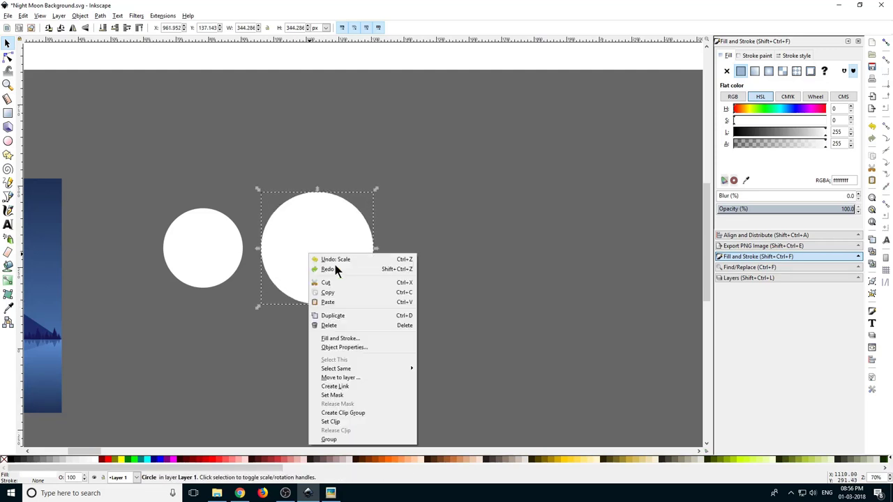
click(366, 316)
drag(300, 271, 447, 274)
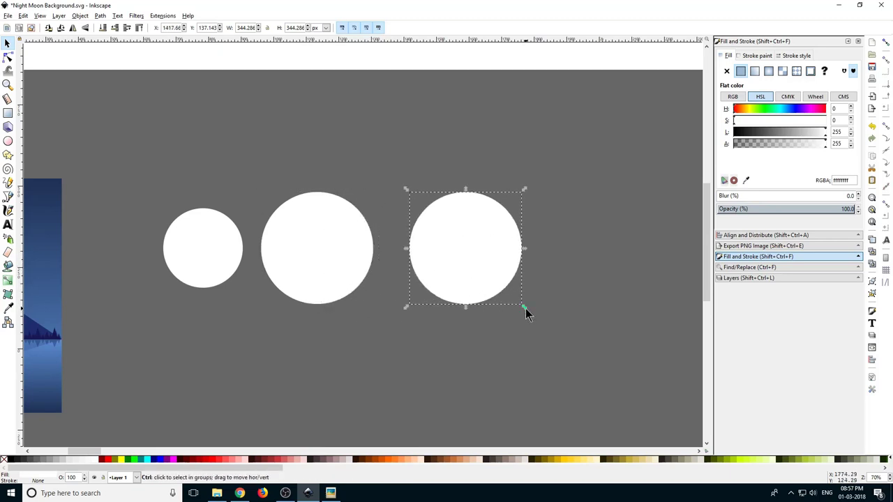
drag(524, 307, 549, 329)
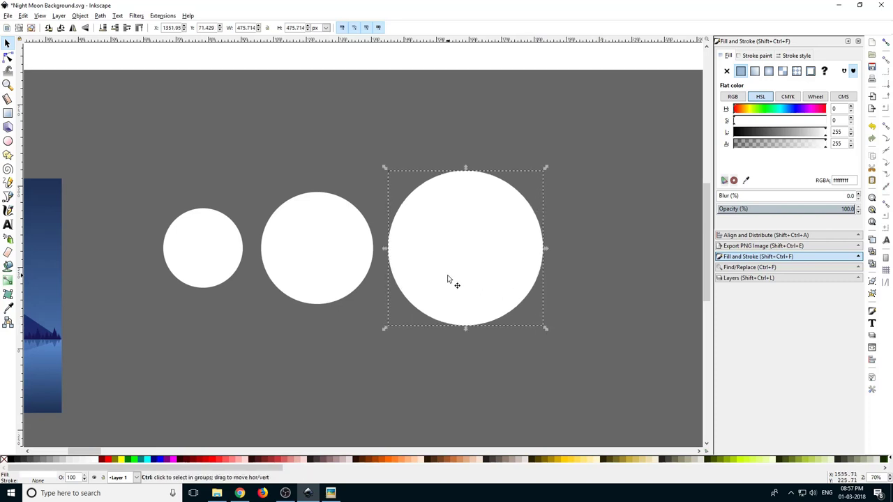
Step: Duplicate the 476 px circle, place the copy at the end of the row and enlarge it about its centre to about 599 px
key(ctrl+d)
drag(455, 280, 608, 281)
drag(697, 300, 510, 349)
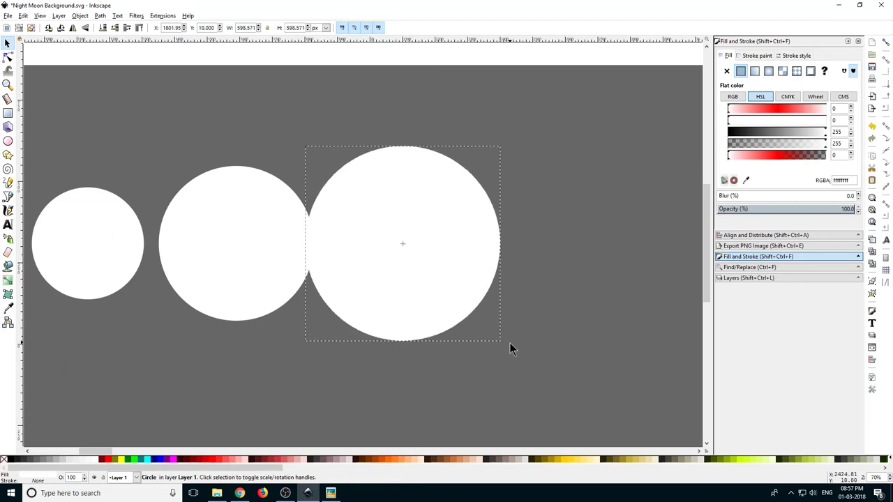
scroll(440, 277, right, 2)
scroll(424, 279, down, 1)
drag(278, 360, 408, 295)
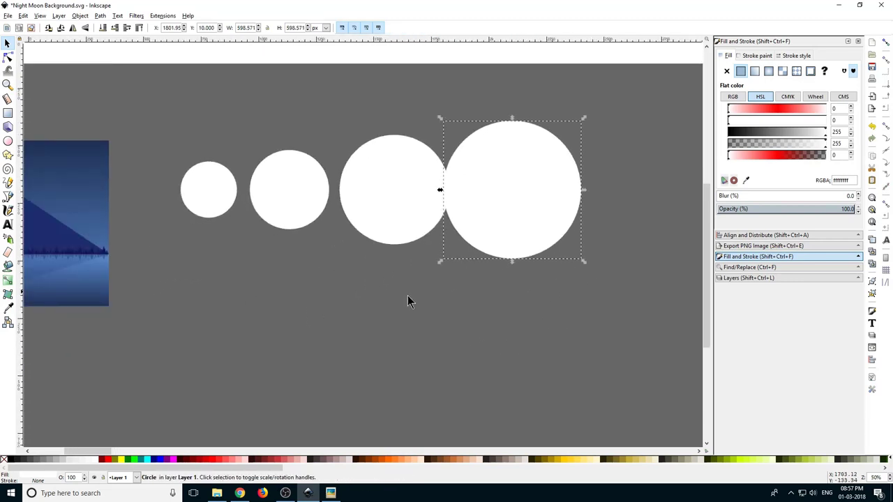
click(407, 302)
Step: Set the fill alpha of the second-smallest circle to 150
click(260, 175)
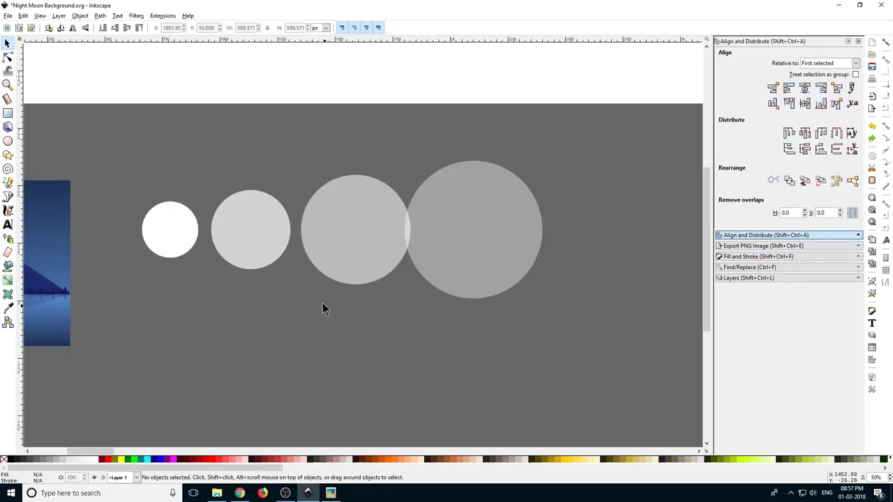
click(250, 233)
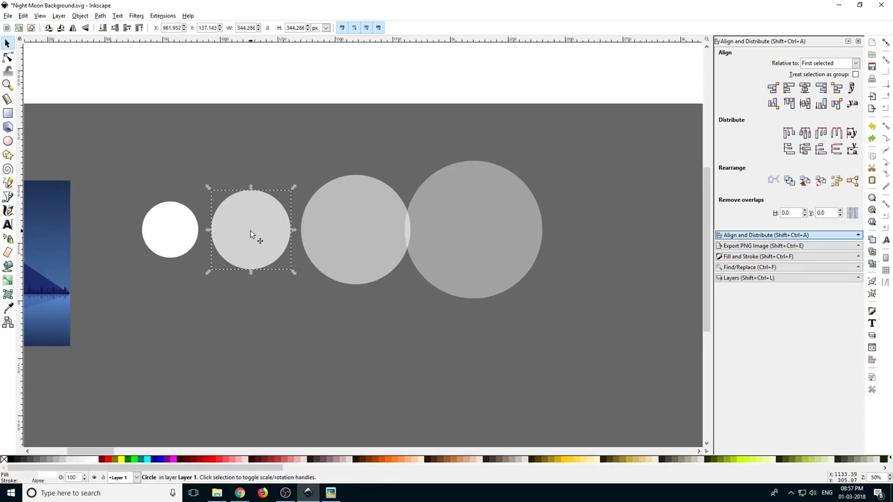
click(745, 256)
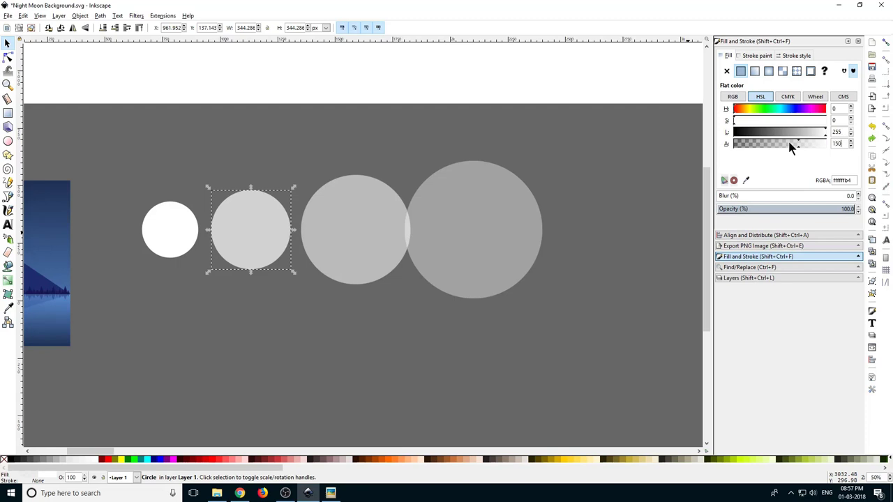
key(Return)
Step: Set the fill alpha of the third circle to 100 and of the largest circle to 50
click(337, 216)
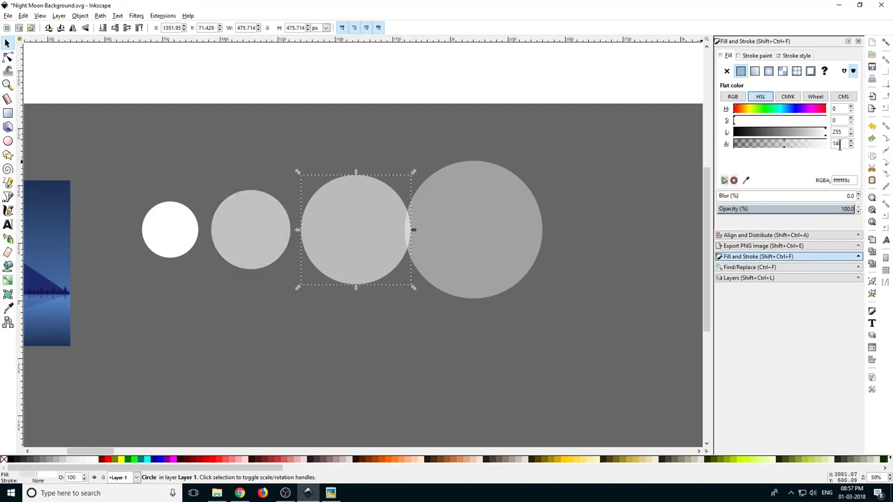
text(100)
key(Return)
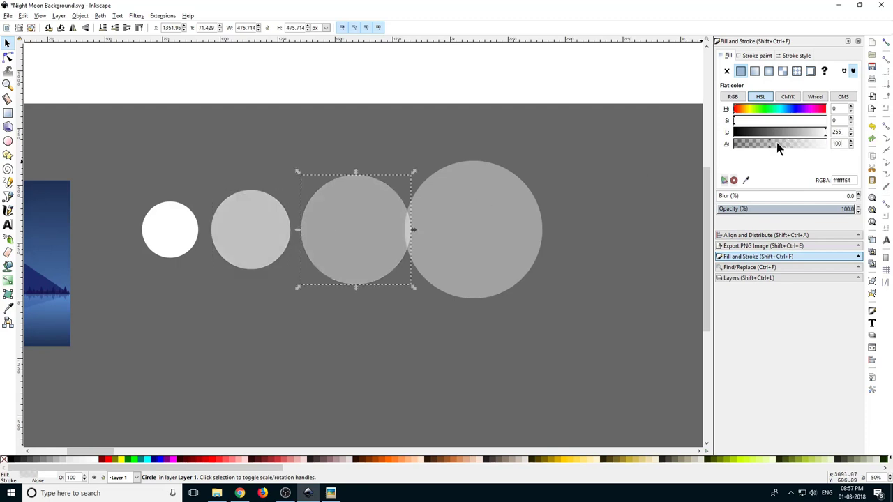
click(519, 211)
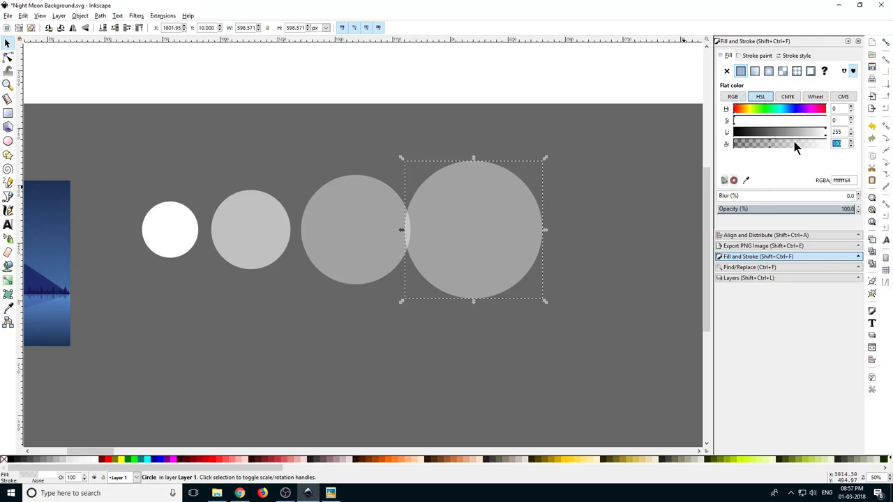
text(50)
key(Return)
click(401, 361)
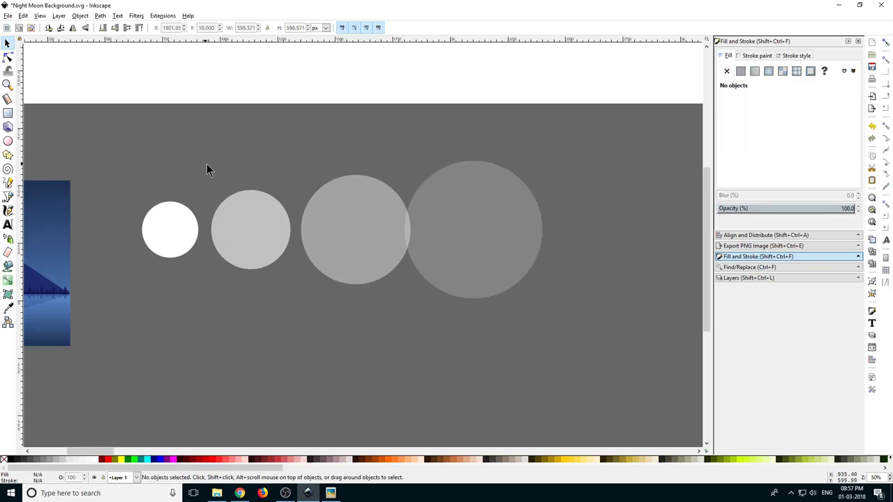
Step: Select all four circles and centre them on the vertical axis relative to the first selected to make concentric rings
click(167, 241)
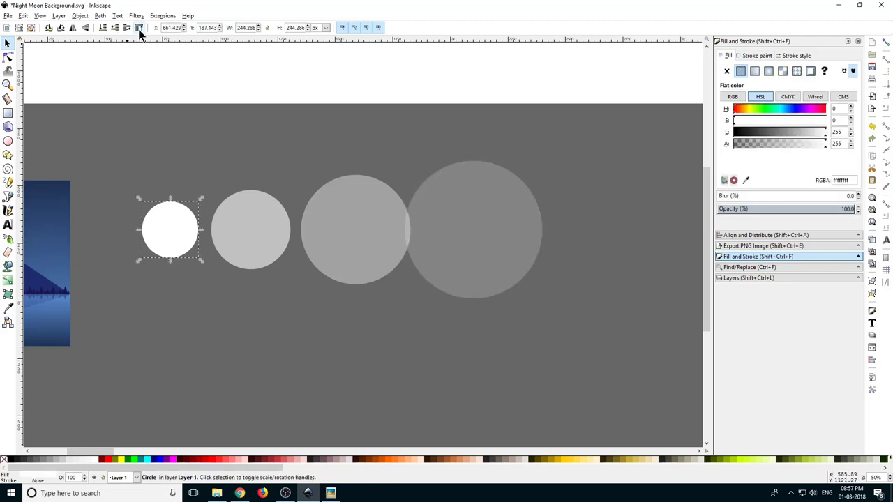
click(232, 241)
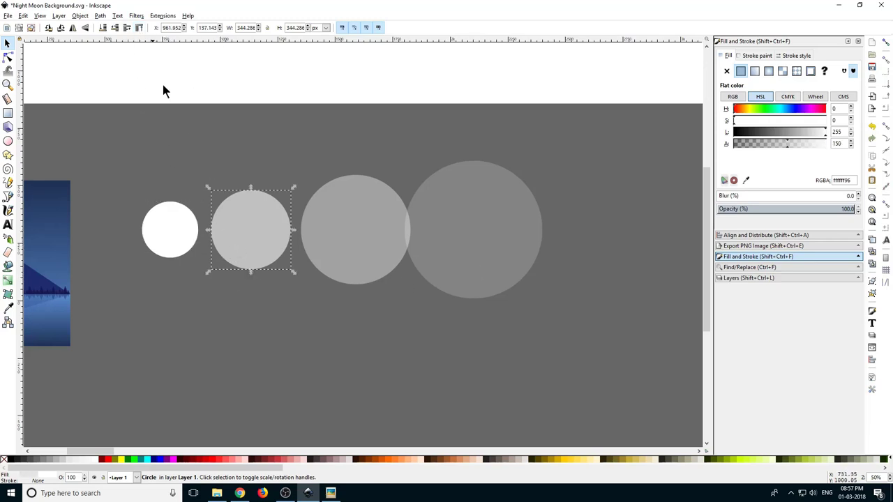
click(90, 88)
drag(109, 88, 657, 311)
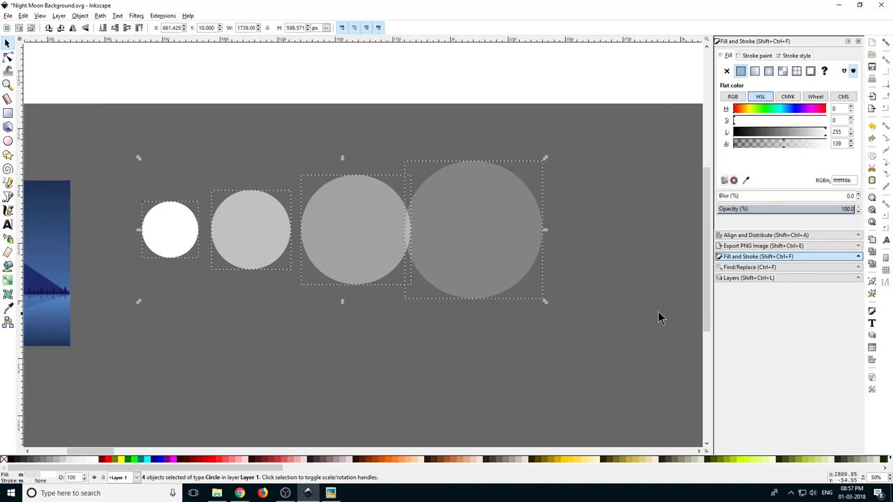
click(755, 237)
click(804, 88)
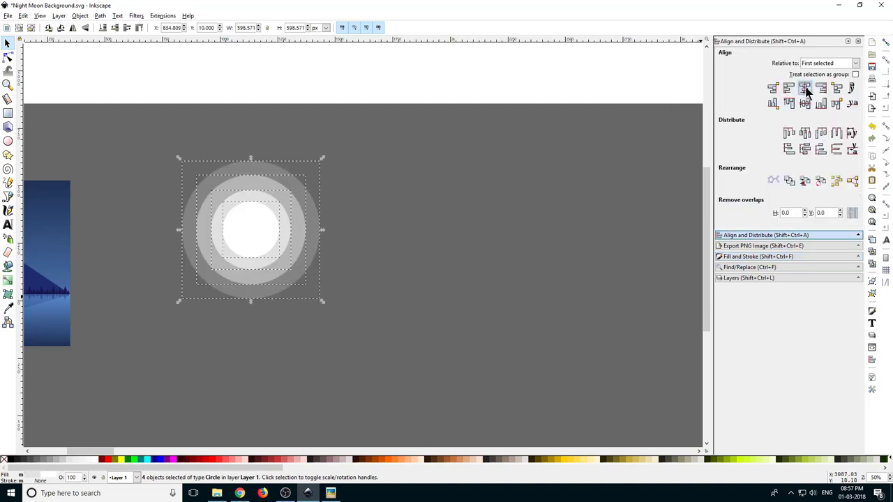
click(431, 245)
click(317, 207)
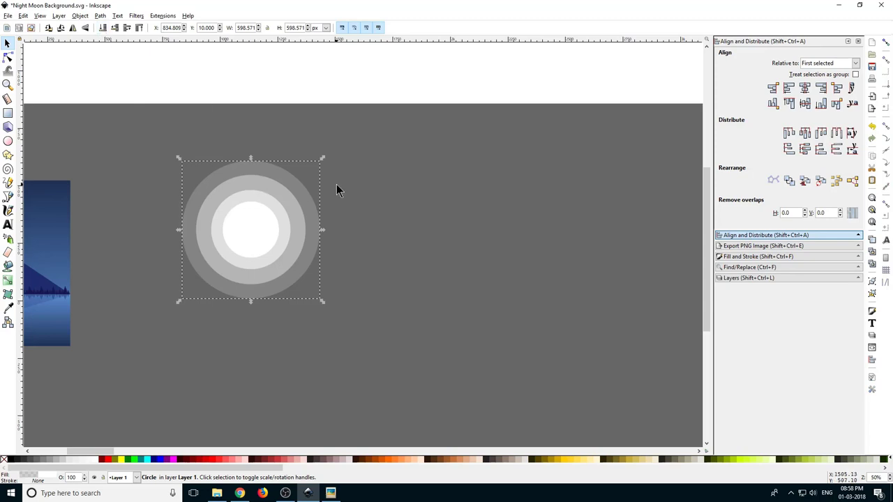
click(292, 219)
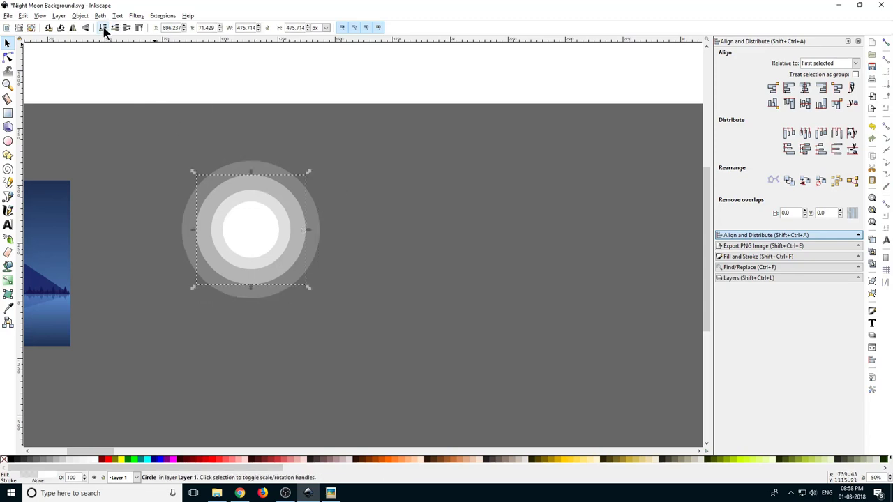
click(272, 208)
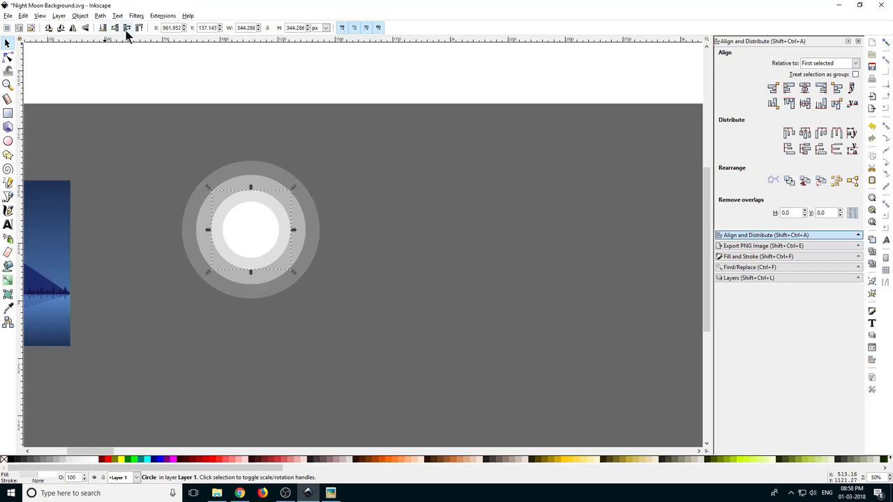
click(412, 196)
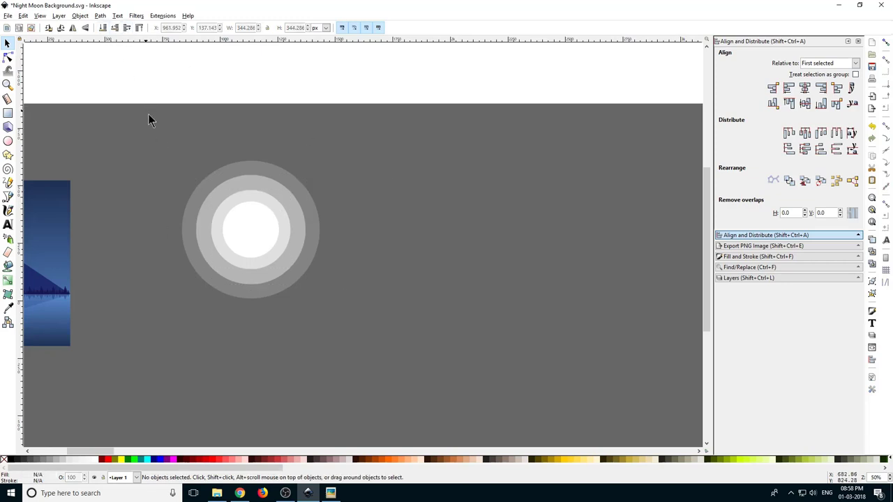
Step: Select all four concentric circles and group them into one moon object
drag(276, 250, 405, 250)
drag(267, 121, 538, 331)
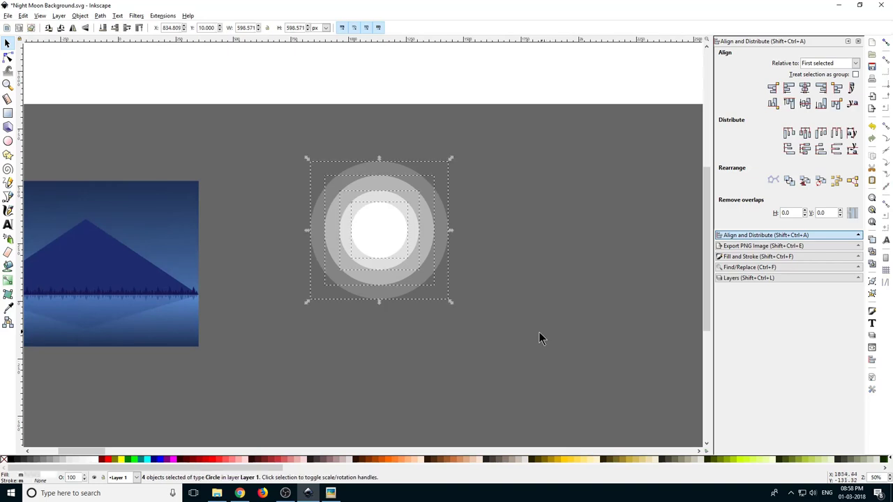
click(97, 16)
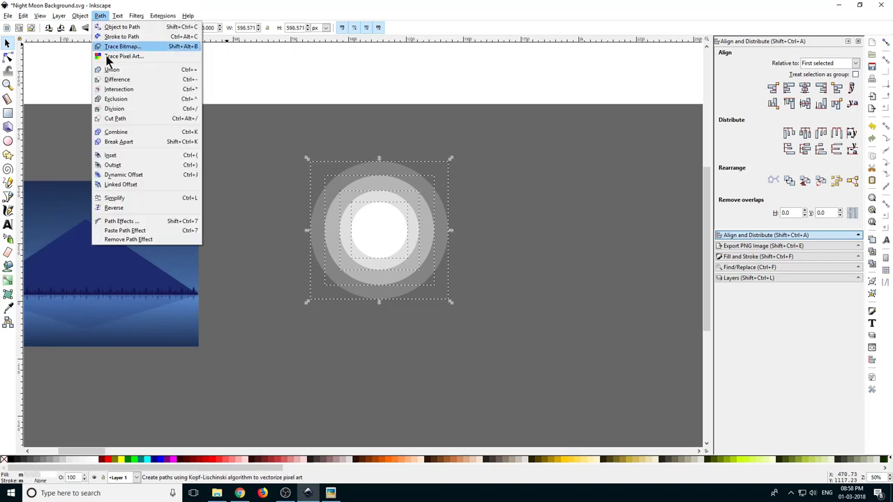
mouse_move(80, 15)
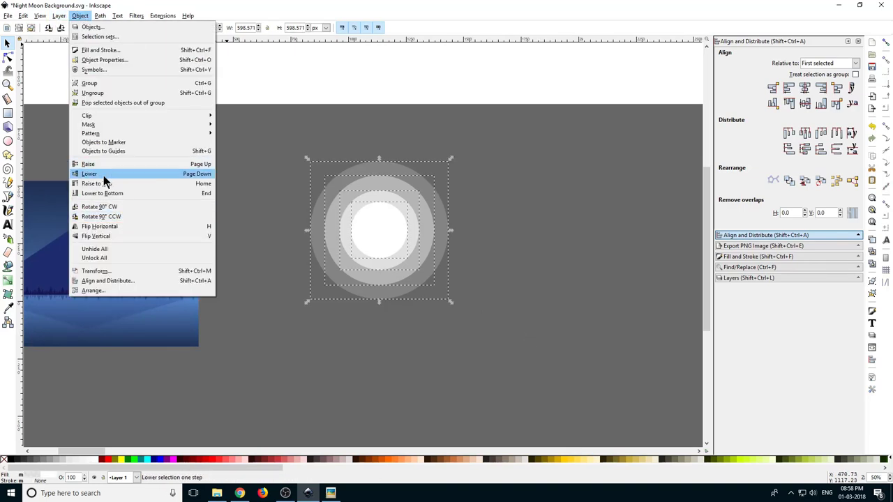
click(89, 83)
Step: Shrink the moon group proportionally to about 296 px and move it into the sky beside the large mountain's peak
scroll(564, 193, left, 7)
scroll(565, 194, down, 1)
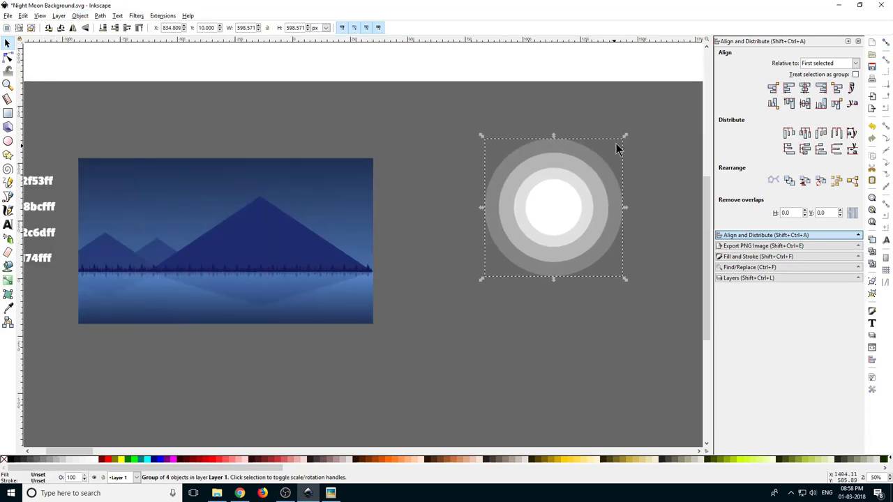
drag(622, 137, 585, 202)
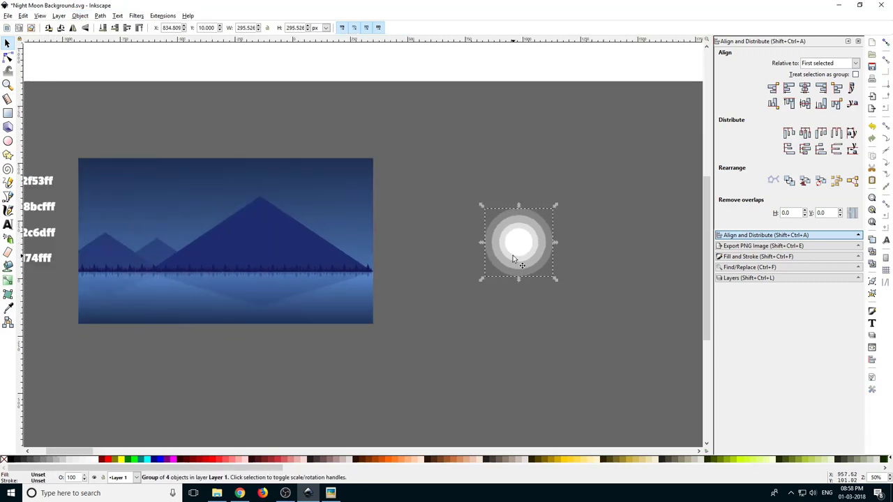
drag(513, 250, 168, 207)
scroll(194, 212, up, 2)
mouse_move(221, 219)
mouse_down()
mouse_move(213, 204)
mouse_move(241, 213)
mouse_move(223, 202)
mouse_up()
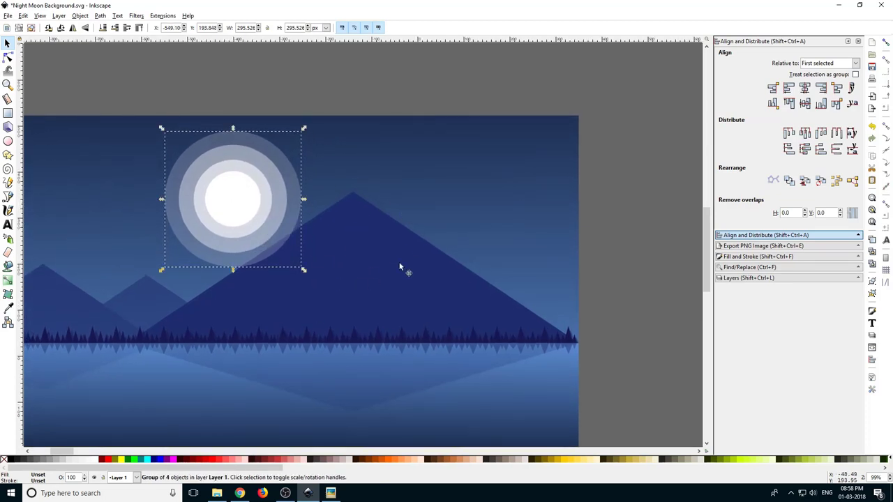
Step: Lower the moon group to the bottom of the stack, and raise it so it sits above the sky but behind the mountains
click(362, 268)
click(275, 168)
click(102, 27)
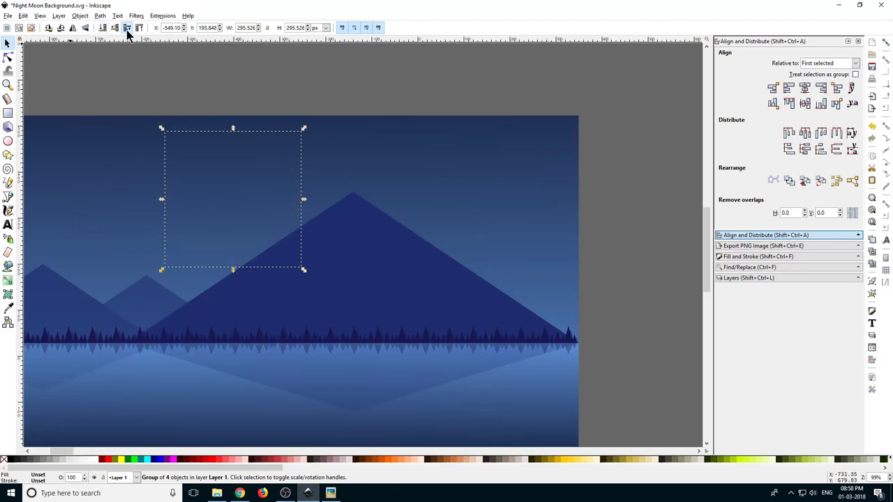
click(127, 27)
Step: Shift the moon slightly away from the large mountain, shrink it proportionally to about 229 px and move it higher in the sky
ctrl+scroll(242, 102, down, 2)
drag(277, 163, 316, 175)
ctrl+scroll(299, 169, up, 2)
click(304, 70)
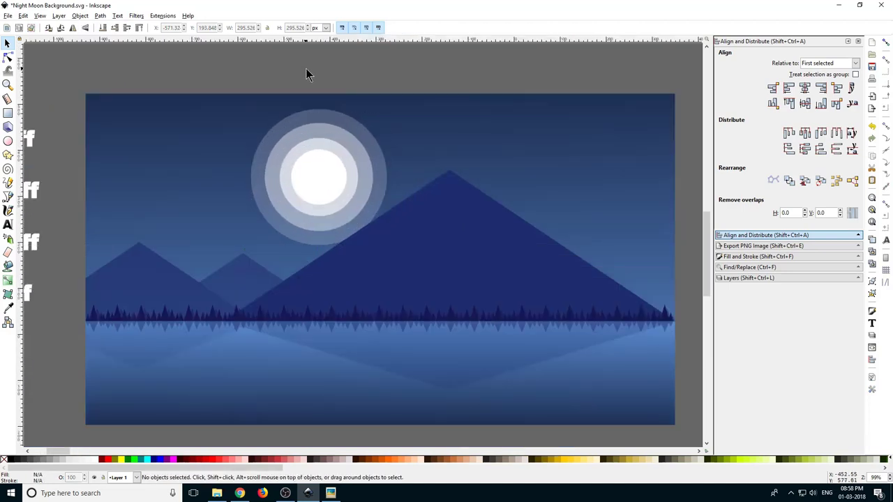
click(319, 191)
drag(392, 110, 370, 143)
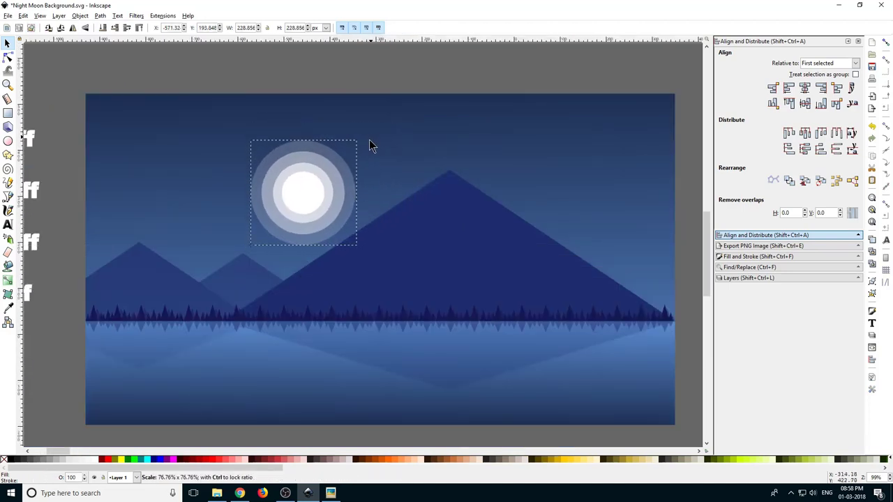
mouse_move(299, 206)
mouse_down()
mouse_move(313, 182)
mouse_move(310, 153)
mouse_up()
click(252, 83)
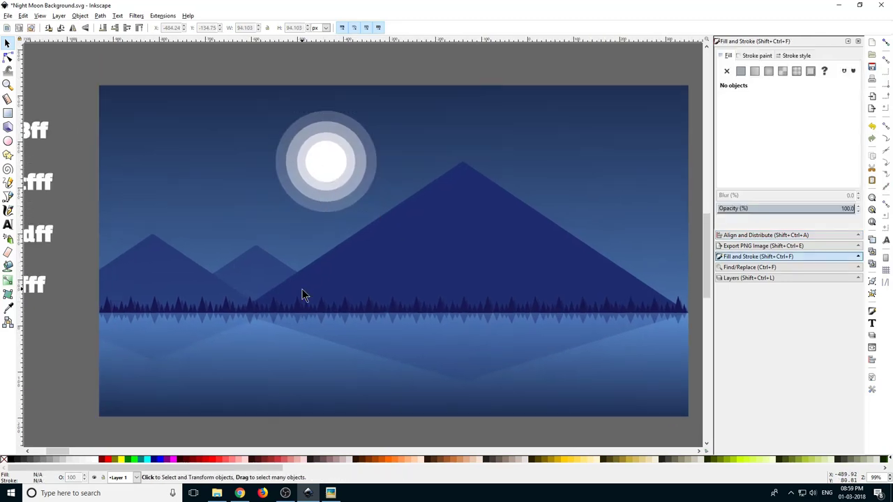
Step: Draw a circular star about 15 px across in the sky above the leftmost mountain and fill it with opaque white
click(7, 141)
scroll(126, 138, up, 1)
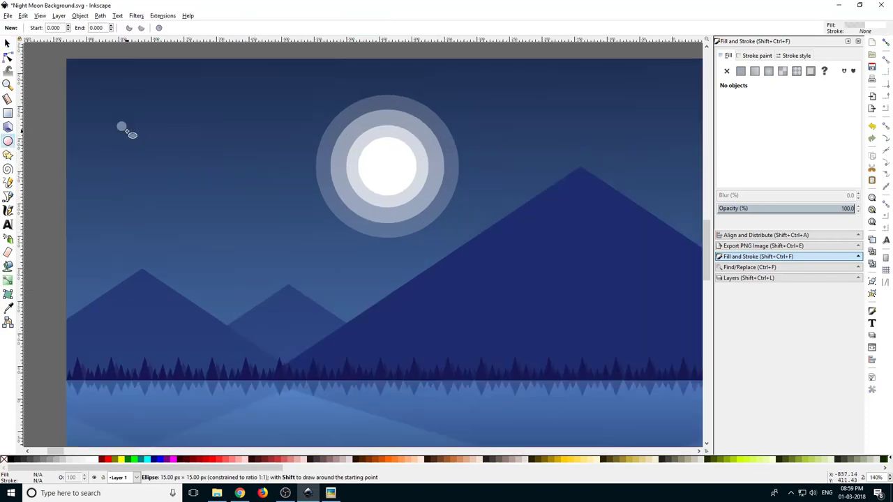
drag(122, 128, 122, 128)
drag(774, 144, 827, 144)
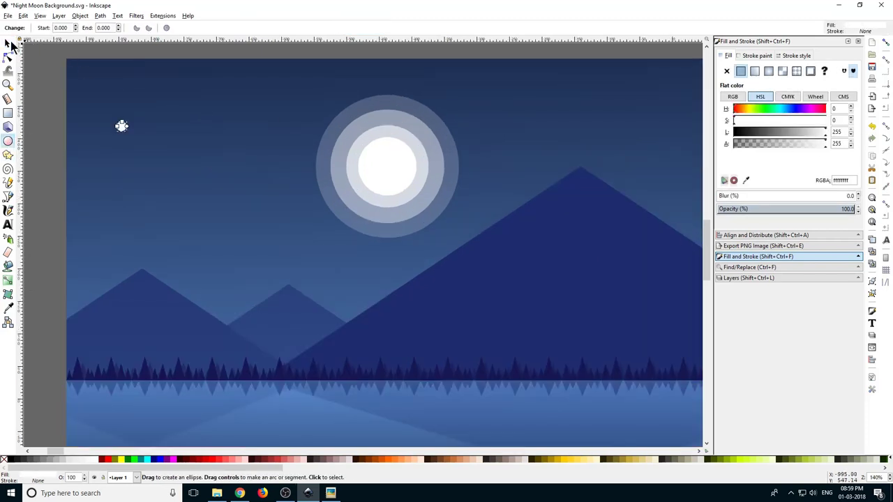
Step: Duplicate the star and place copies above the small mountains, in the upper right sky and near the sky's right edge
click(8, 44)
key(ctrl+d)
drag(121, 130, 319, 257)
scroll(322, 258, right, 8)
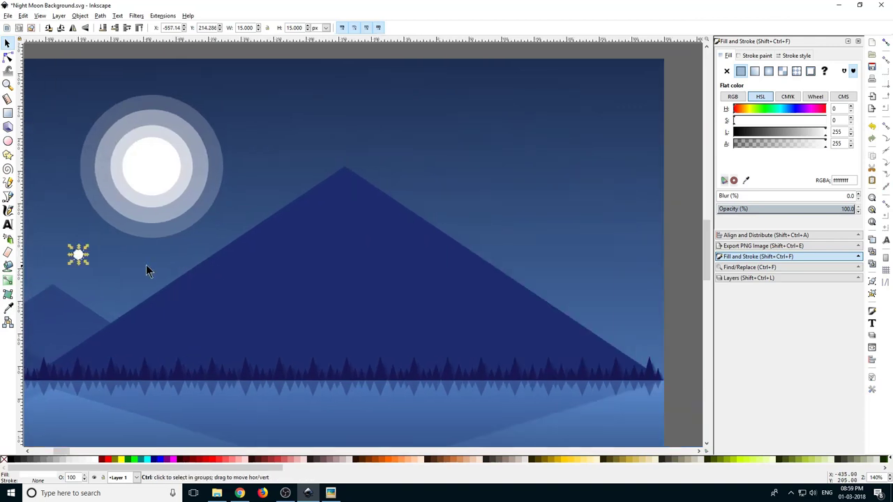
key(ctrl+d)
drag(84, 257, 632, 250)
key(ctrl+d)
click(632, 251)
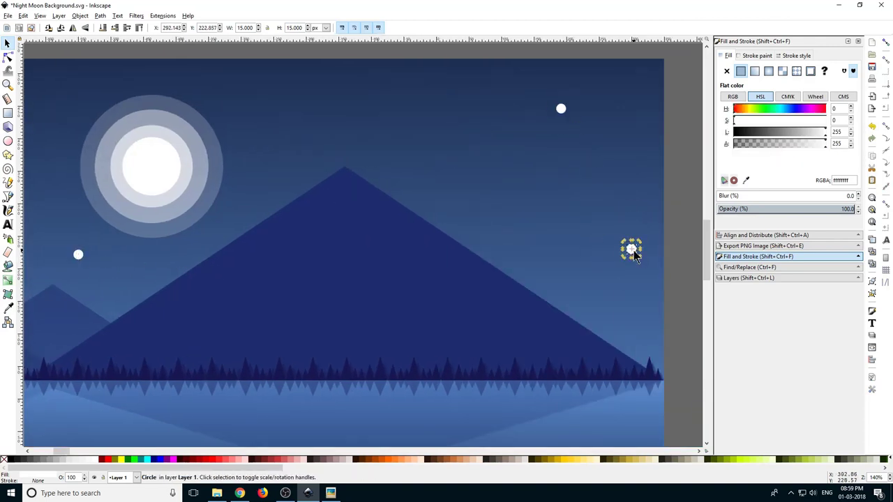
Step: Duplicate the star near the sky's right edge and place the copy high above the large mountain's peak
click(7, 44)
click(679, 252)
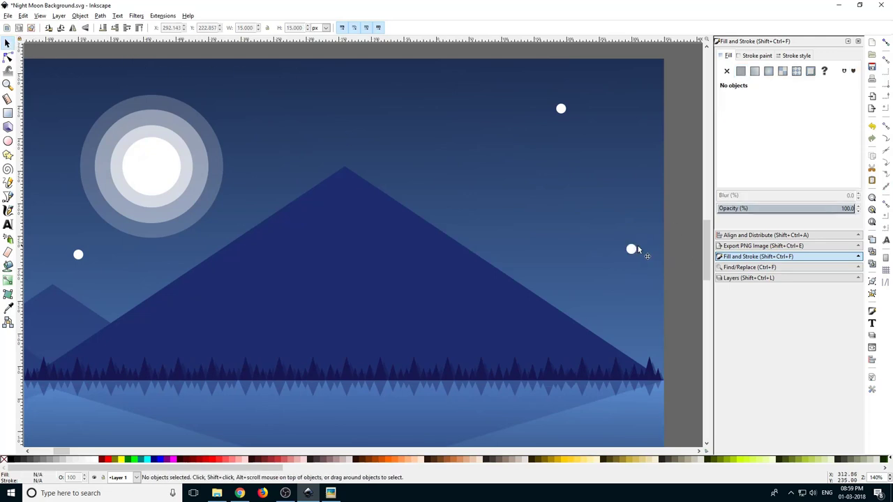
click(629, 248)
key(ctrl+d)
drag(629, 249, 492, 235)
click(311, 89)
Step: Duplicate the star above the peak, shrink the copy to about 9 px and place it above the large mountain's right slope
scroll(325, 101, up, 2)
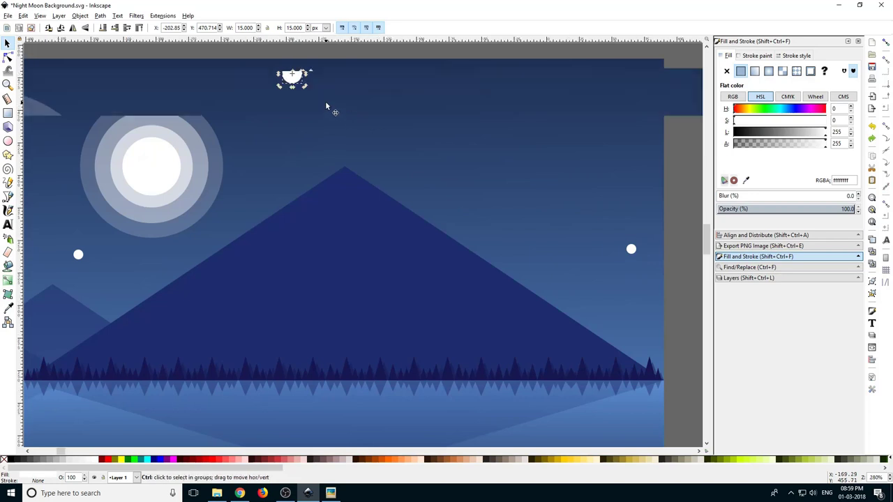
scroll(357, 151, up, 2)
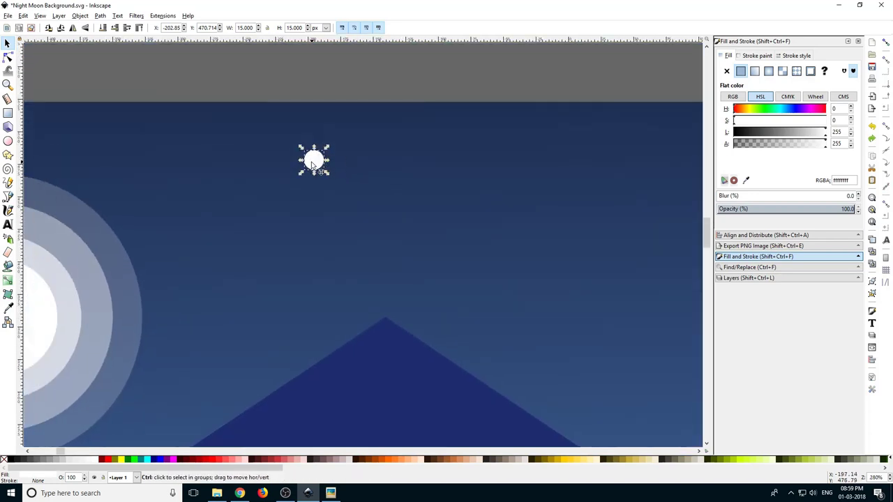
scroll(313, 162, down, 1)
key(ctrl+d)
drag(313, 162, 507, 191)
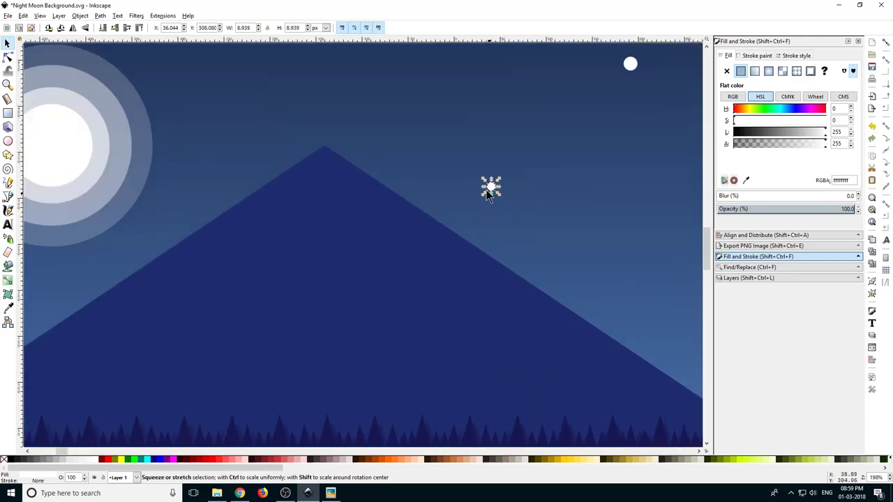
click(154, 255)
scroll(495, 193, down, 2)
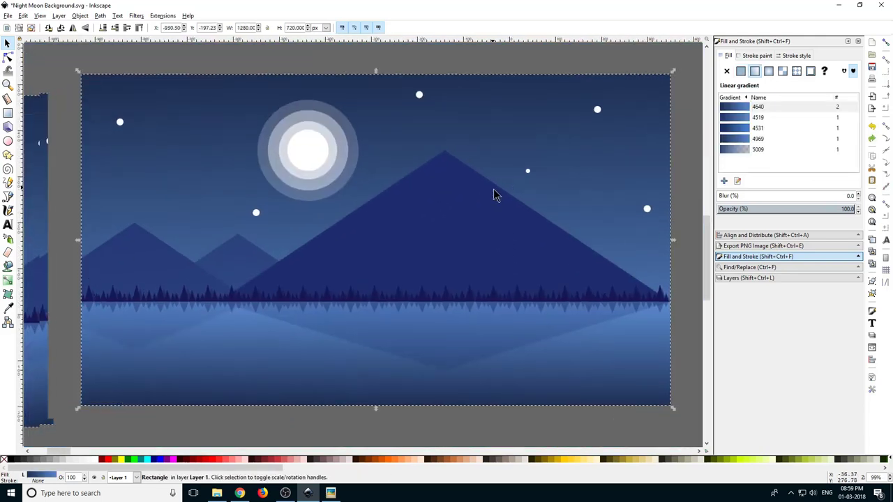
Step: Duplicate the small star and scatter copies around the moon, above the small mountains and near the sky's right edge
click(527, 173)
key(ctrl+d)
drag(528, 172, 289, 175)
key(ctrl+d)
key(ctrl+d)
key(ctrl+d)
Step: Duplicate a small star into the sky to the right of the large mountain's peak and shrink it to about 4.4 px
click(366, 148)
key(ctrl+d)
scroll(391, 166, up, 2)
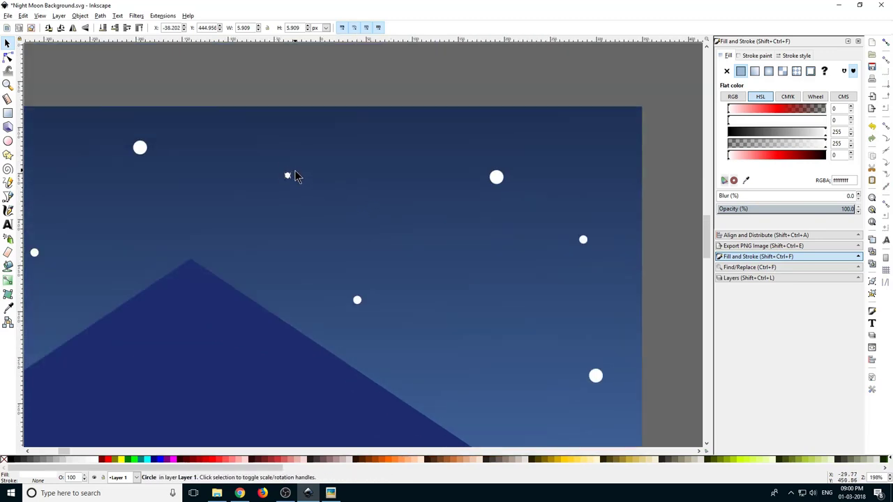
scroll(295, 176, down, 2)
scroll(319, 145, up, 2)
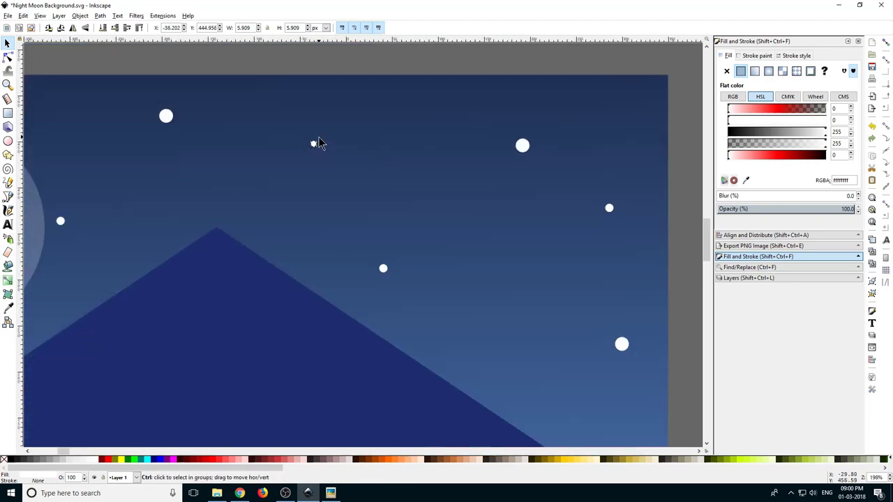
click(314, 144)
scroll(326, 146, down, 2)
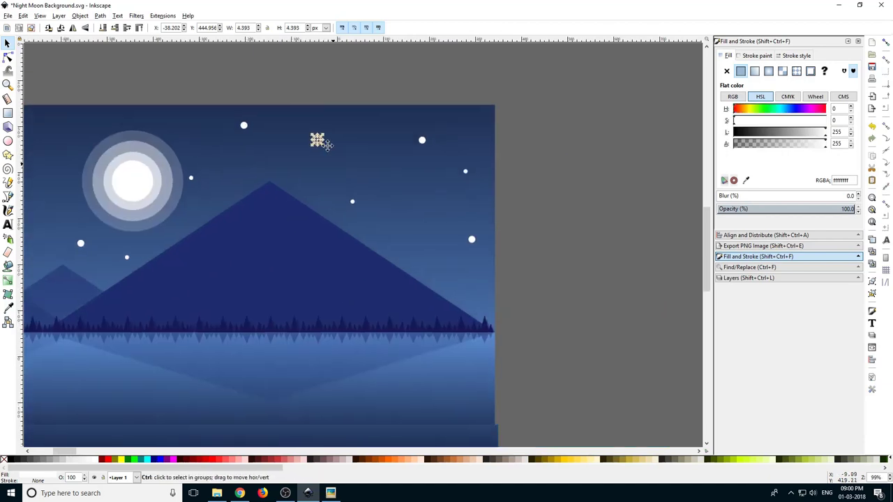
Step: Duplicate the tiny star and scatter copies below and beside the moon, over the small mountains and above the large mountain's right slope
scroll(313, 119, up, 1)
drag(313, 119, 373, 245)
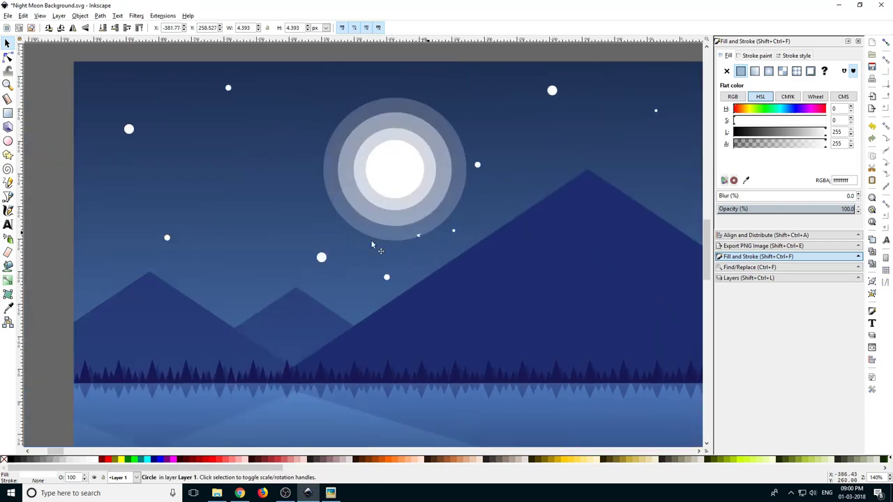
drag(233, 285, 333, 88)
key(ctrl+d)
key(4)
click(630, 225)
key(5)
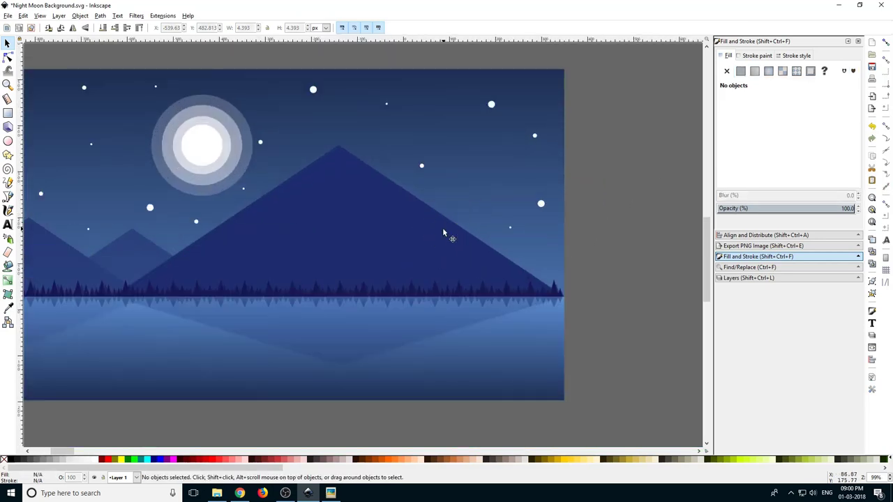
drag(242, 275, 388, 264)
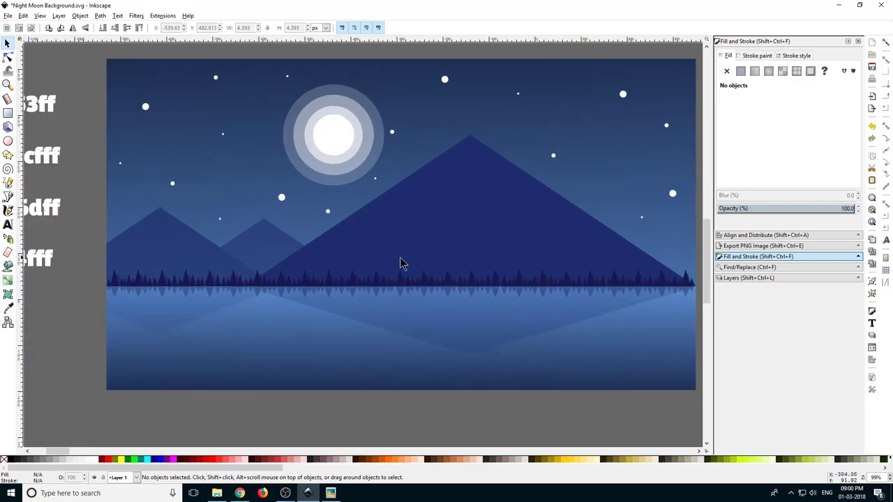
Step: Duplicate the large mountain and convert the copy to a path
click(434, 237)
scroll(399, 221, right, 4)
right_click(340, 215)
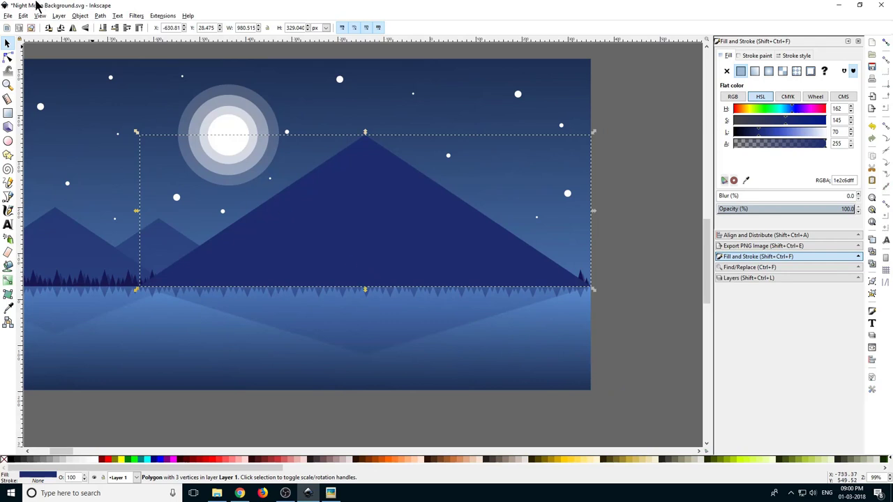
click(100, 16)
click(105, 26)
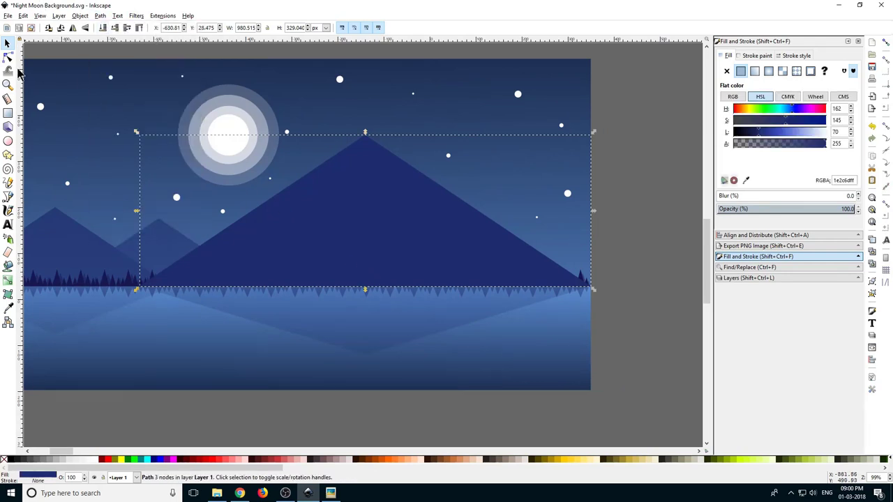
Step: Move the copy's left base node to the base centre below the peak, and darken its fill to 19255bff
click(8, 59)
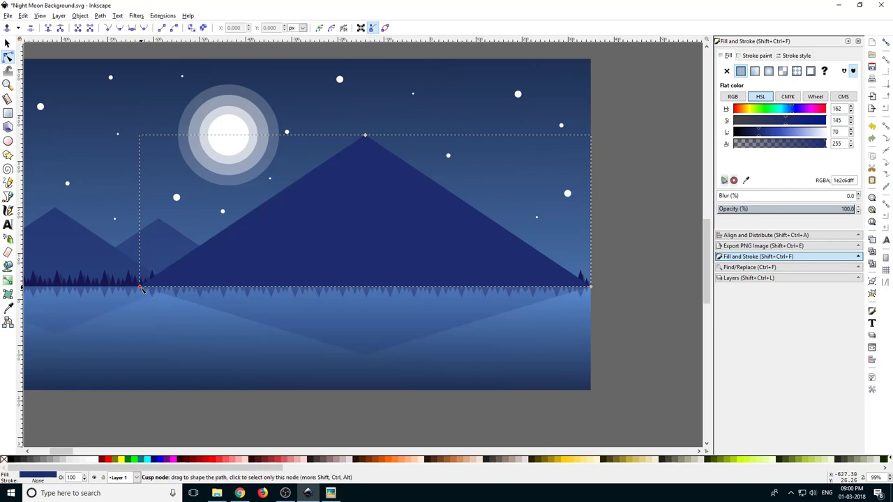
drag(142, 288, 366, 292)
click(365, 135)
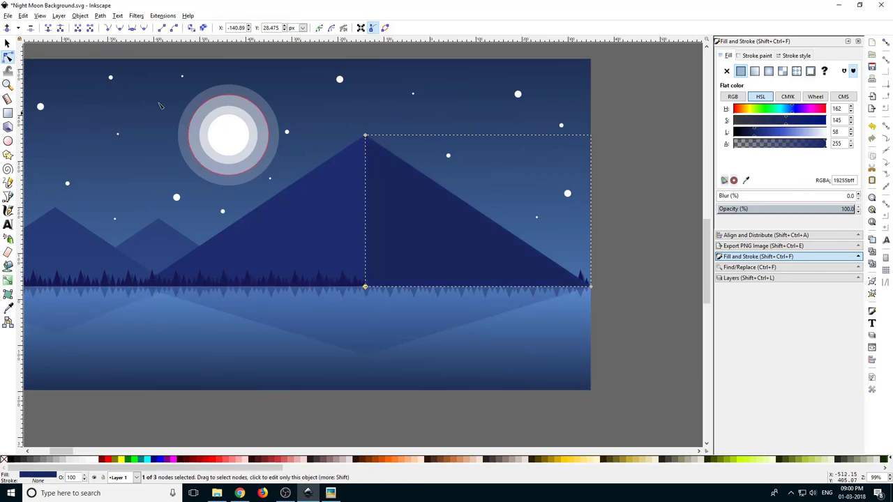
Step: Lower the dark mountain half in the stacking order until it sits behind the treeline
click(7, 43)
scroll(270, 200, down, 1)
click(558, 223)
scroll(382, 303, left, 3)
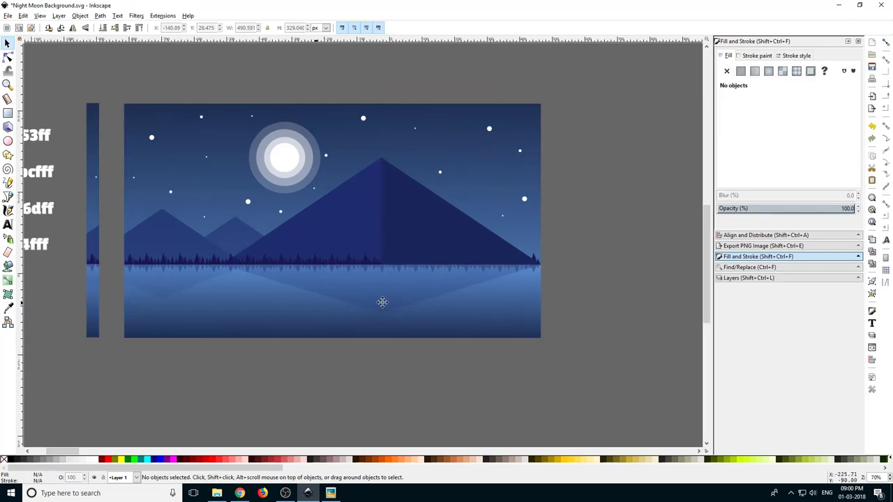
scroll(458, 278, up, 3)
click(429, 229)
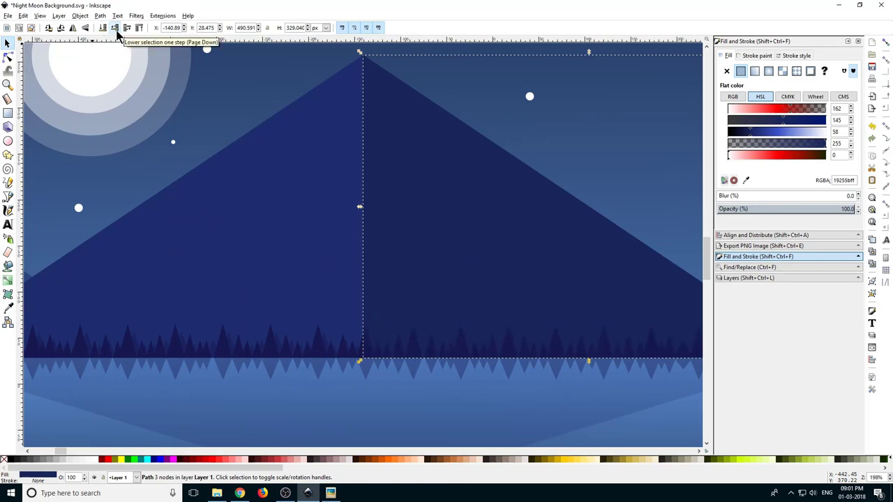
ctrl+scroll(108, 161, down, 3)
ctrl+scroll(172, 218, up, 5)
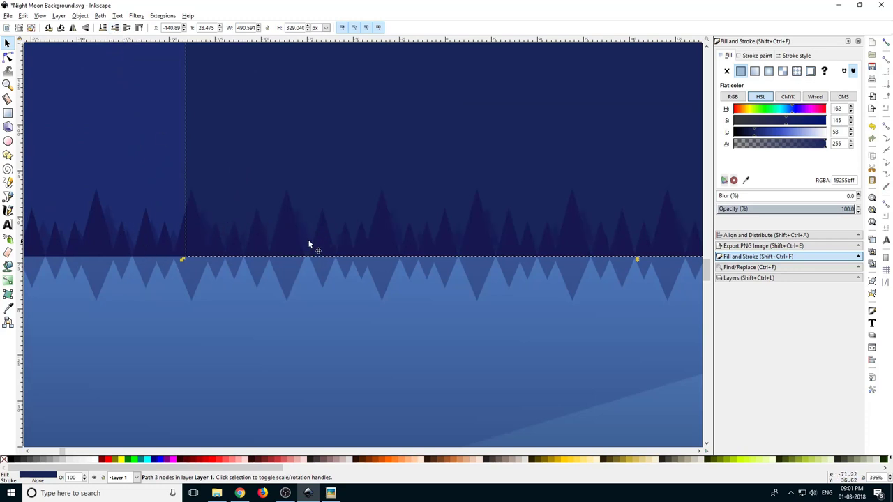
ctrl+scroll(329, 221, down, 5)
click(561, 257)
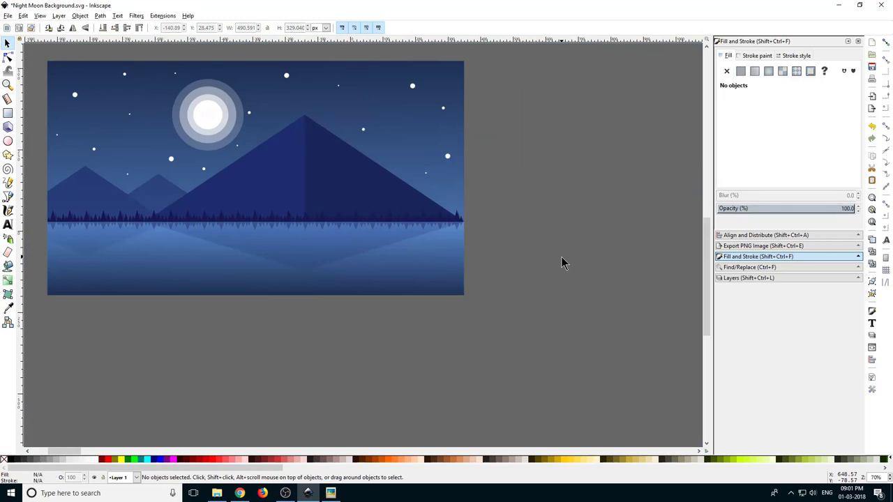
Step: Draw a rectangle about 304 by 22 px on the empty canvas right of the artwork and fully round its ends
drag(142, 241, 297, 255)
ctrl+scroll(297, 255, up, 1)
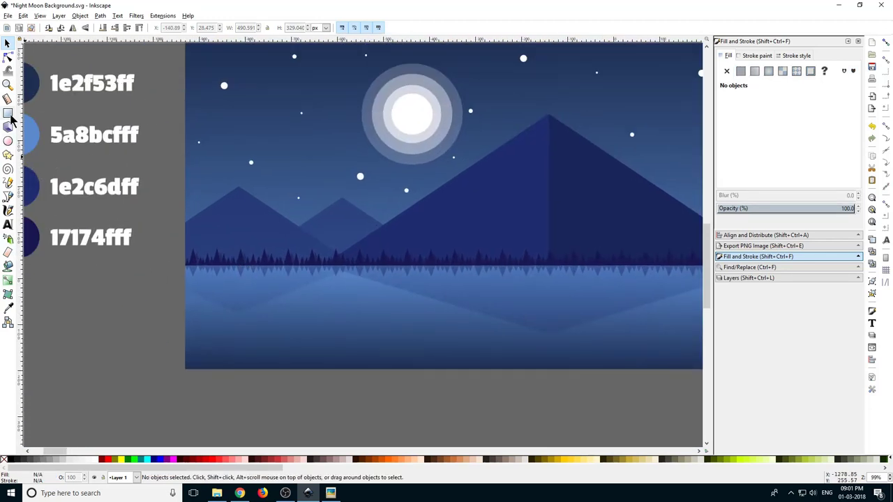
click(11, 119)
scroll(453, 248, right, 10)
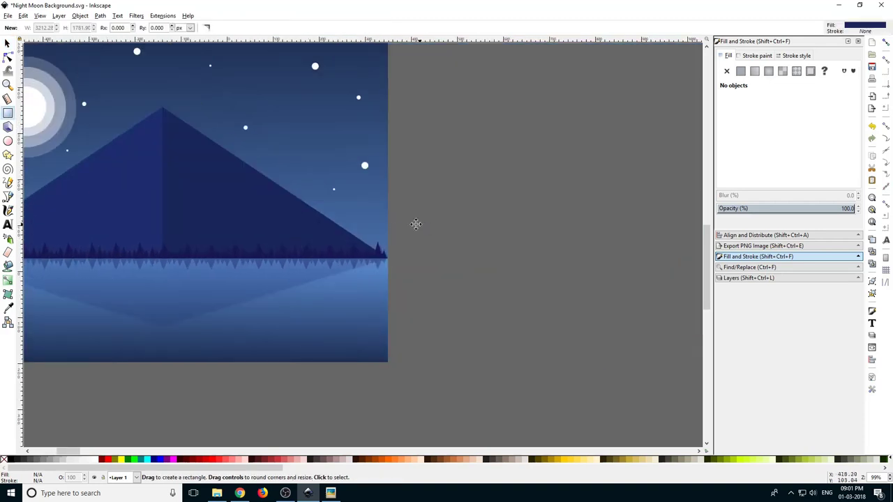
mouse_move(238, 186)
mouse_down()
mouse_move(539, 223)
mouse_move(421, 196)
mouse_move(381, 199)
mouse_up()
scroll(381, 198, up, 6)
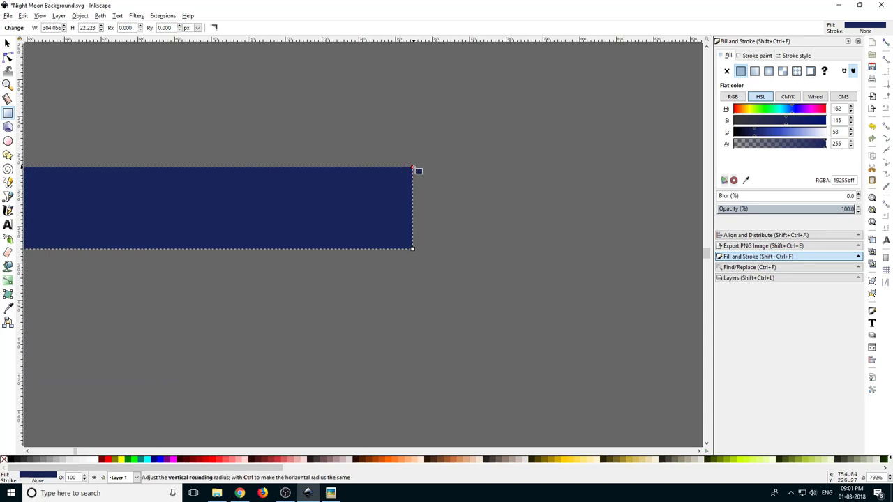
drag(414, 168, 417, 256)
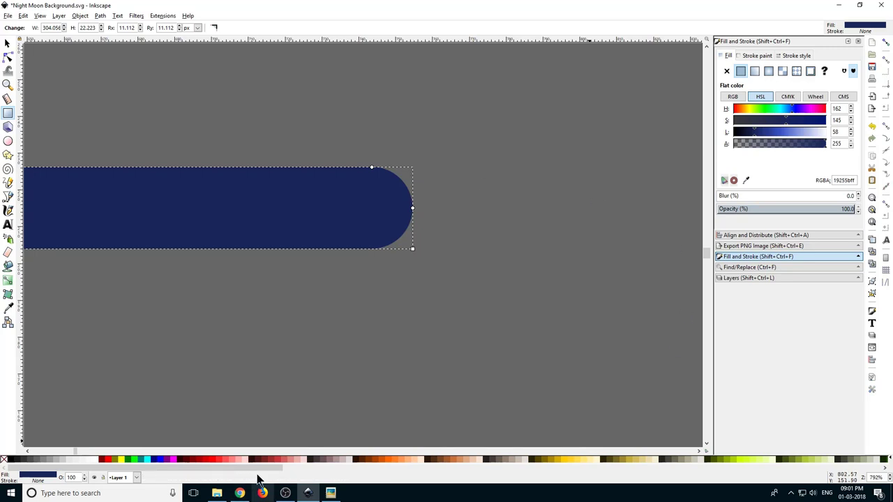
Step: Fill the rounded bar with white and set its alpha to 80
click(96, 459)
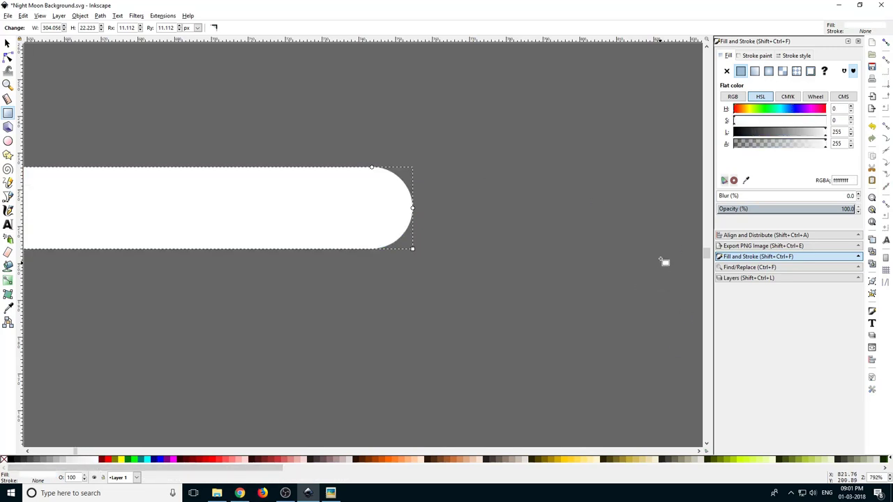
click(763, 143)
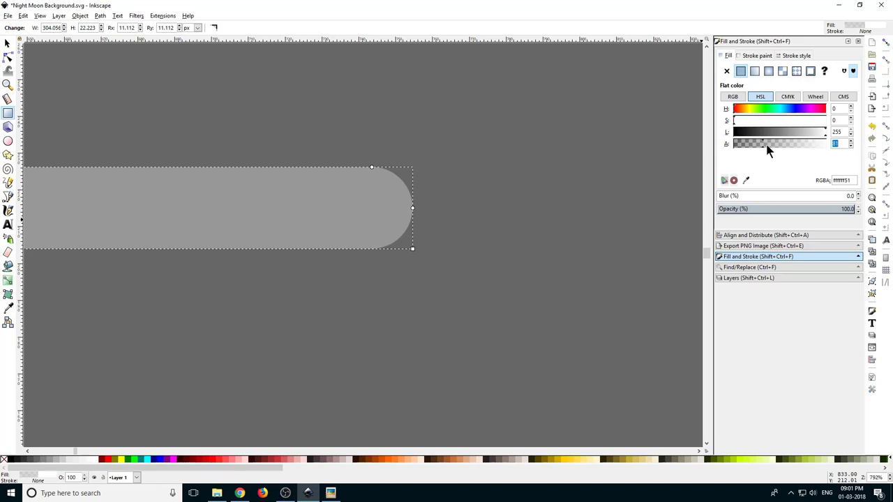
text(80)
Step: Duplicate the rounded bar twice and stack the copies below it, one offset to the right and one to the left
scroll(586, 166, down, 1)
drag(462, 216, 633, 181)
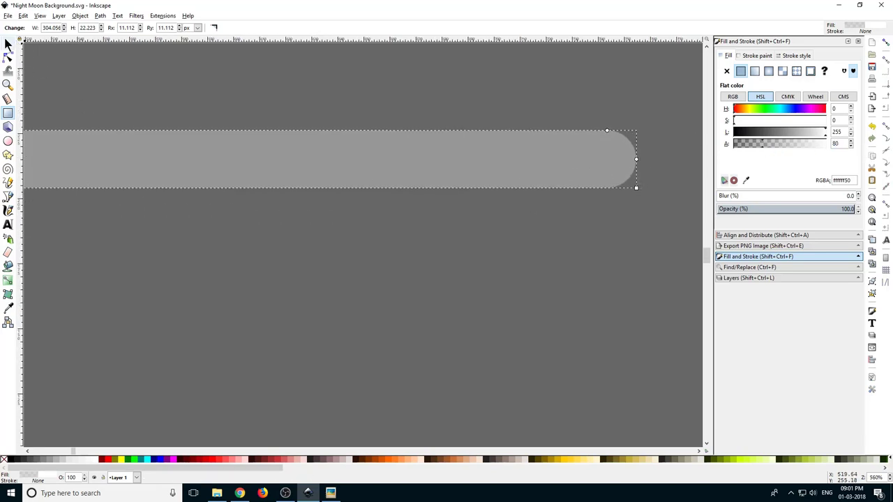
click(7, 43)
right_click(330, 150)
click(374, 214)
drag(360, 168, 350, 248)
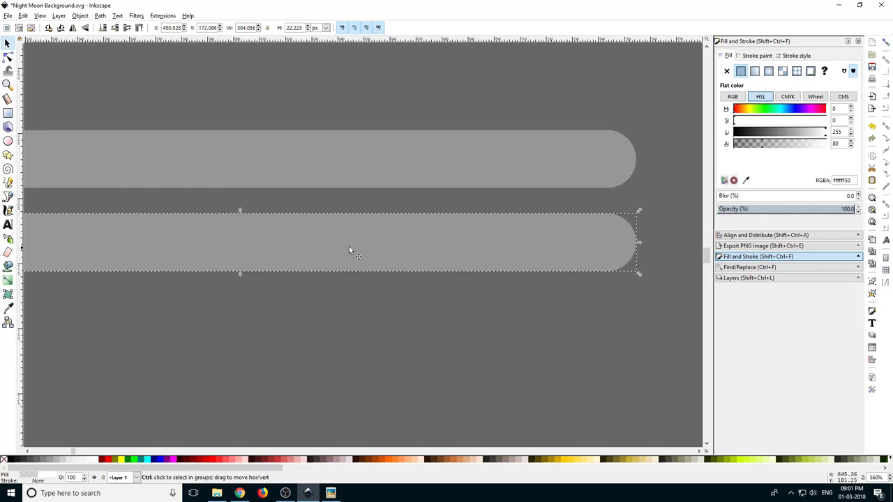
ctrl+scroll(349, 246, down, 3)
mouse_move(291, 250)
mouse_down()
mouse_move(336, 250)
mouse_move(370, 234)
mouse_move(327, 262)
mouse_move(294, 265)
mouse_up()
key(ctrl+d)
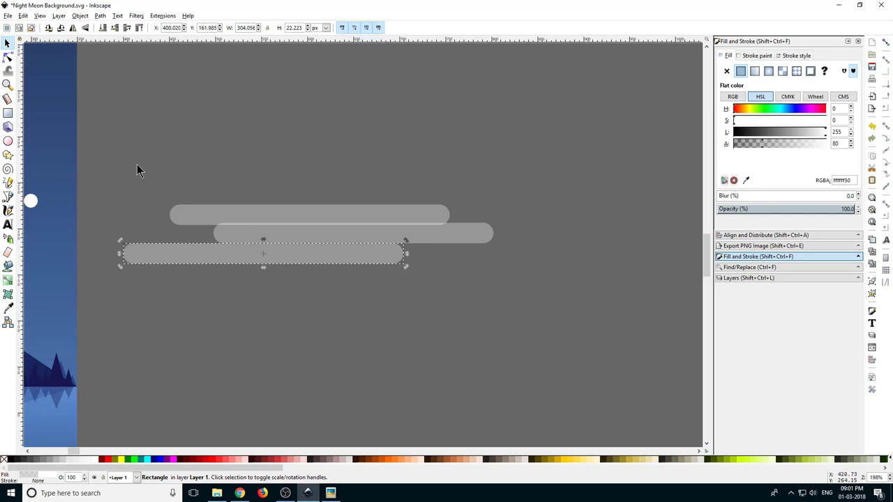
Step: Select all three rounded bars and unite them into one cloud path
drag(83, 145, 550, 337)
scroll(490, 338, left, 3)
drag(490, 338, 522, 272)
click(100, 16)
click(122, 70)
Step: Move the cloud over the small mountains and shrink it proportionally to about 250 by 40 px
scroll(474, 305, down, 2)
scroll(523, 272, down, 1)
click(536, 255)
drag(519, 229, 306, 227)
scroll(360, 220, up, 1)
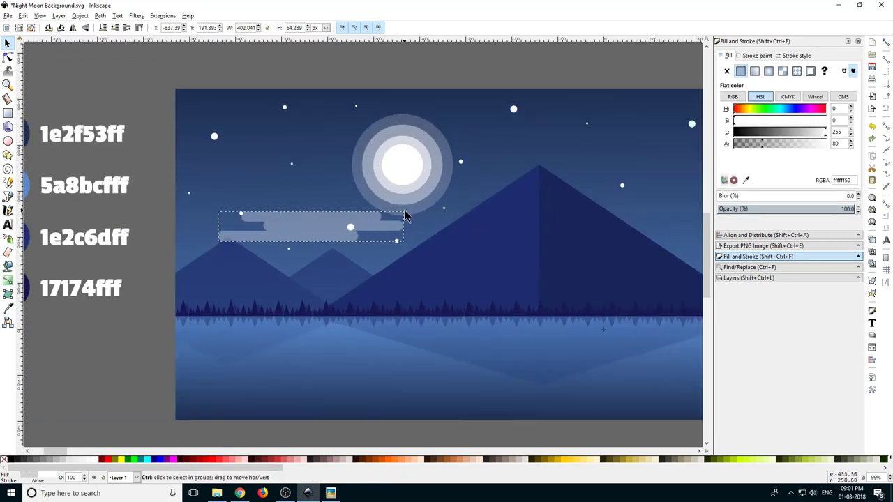
drag(405, 211, 380, 220)
drag(282, 233, 283, 249)
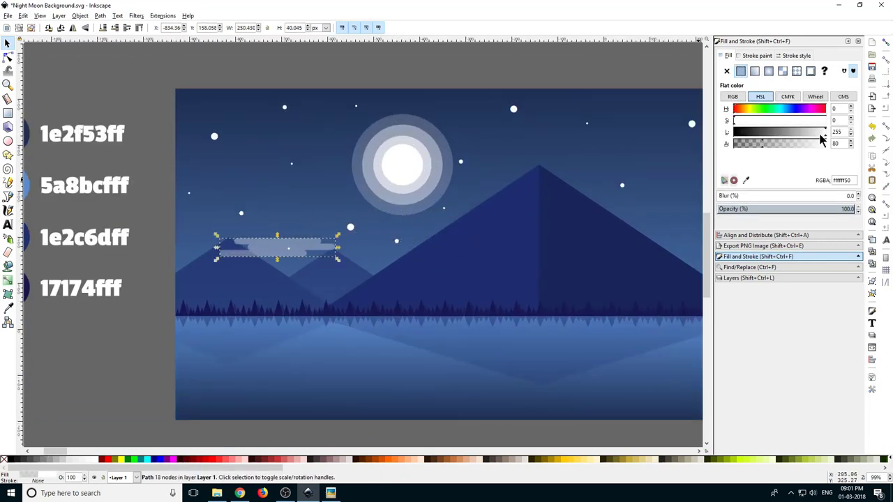
Step: Set the cloud's alpha to 48, then duplicate it beside the moon and over the large mountain's right slope
drag(754, 143, 749, 144)
key(ctrl+d)
drag(299, 248, 544, 238)
key(ctrl+d)
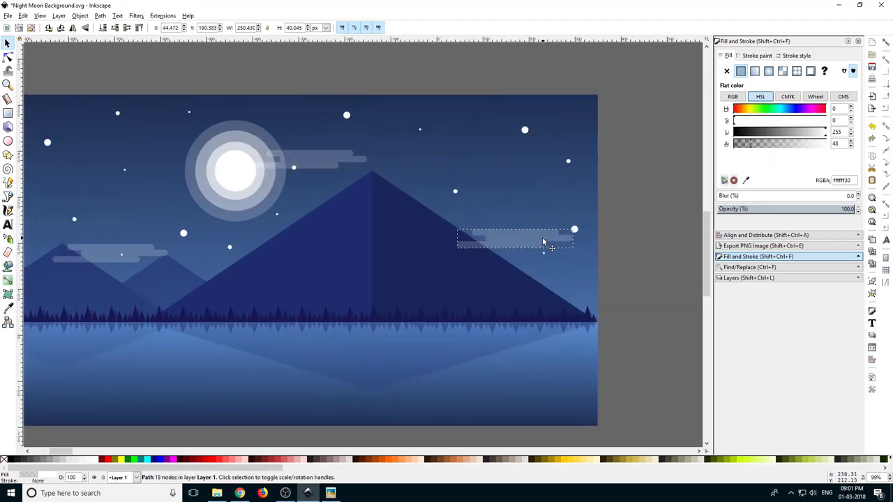
Step: Duplicate the three sky clouds together and place the copies on the water, each beneath its original, as reflections
scroll(432, 284, down, 1)
drag(479, 280, 498, 237)
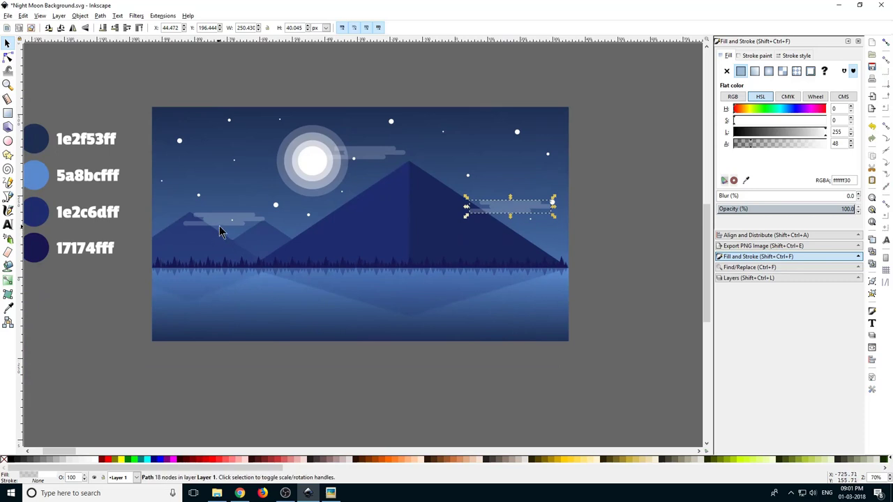
click(217, 225)
shift+click(369, 155)
shift+click(518, 207)
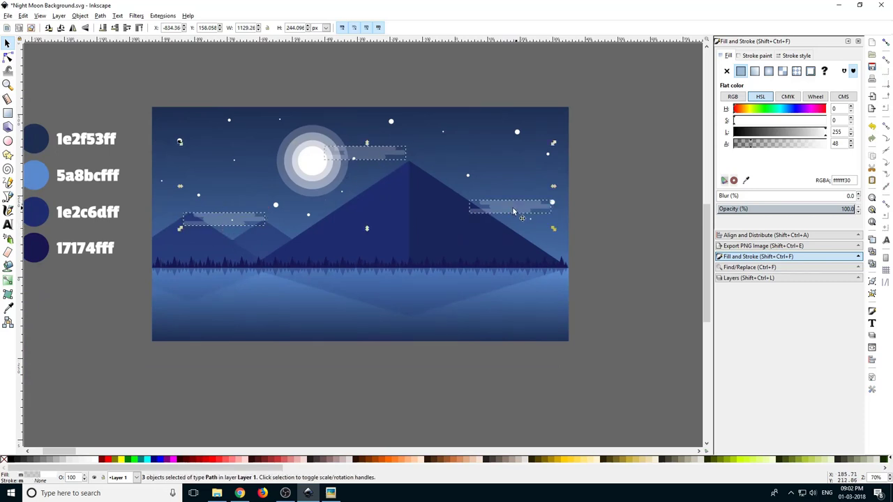
key(ctrl+d)
drag(515, 211, 373, 333)
click(494, 384)
click(406, 374)
Step: Select the three cloud reflections on the water, set their fill alpha to 19, and deselect them
click(250, 293)
shift+click(373, 327)
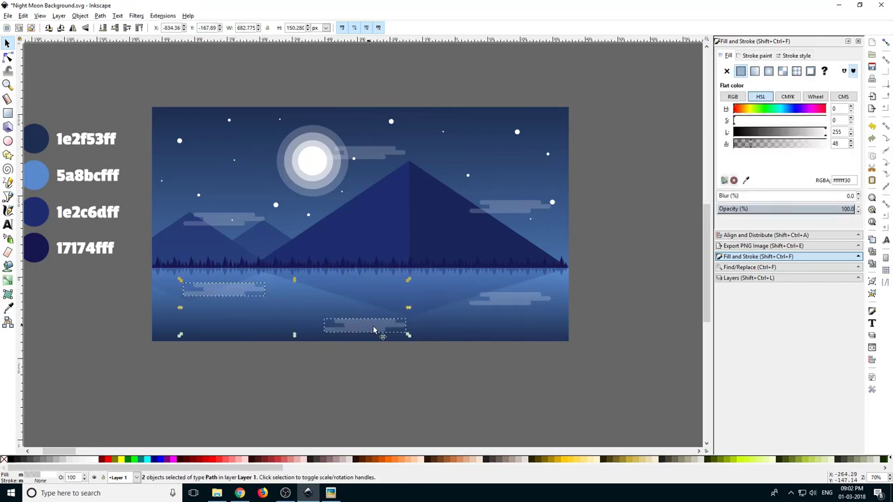
shift+click(542, 293)
click(585, 295)
click(504, 302)
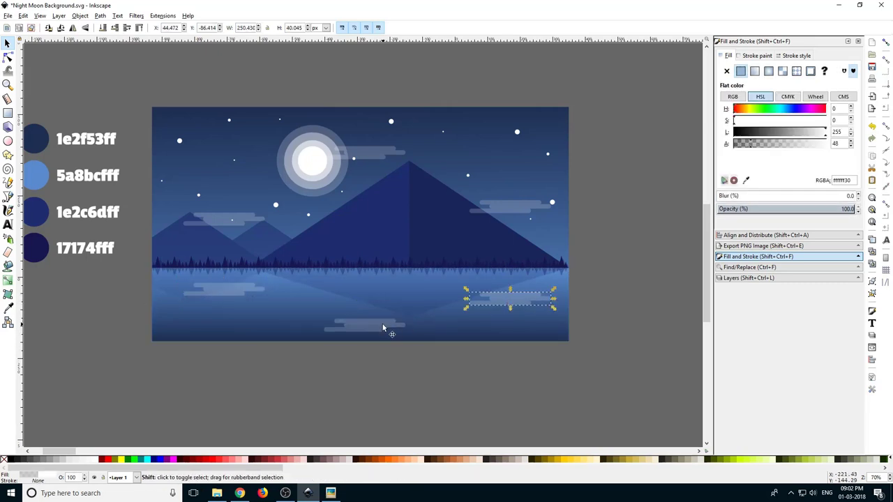
shift+click(382, 326)
shift+click(235, 287)
drag(744, 144, 740, 143)
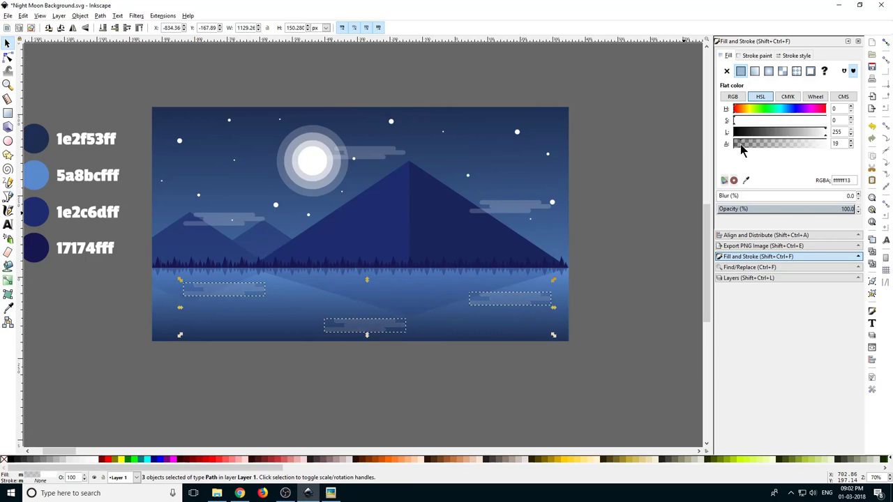
click(588, 296)
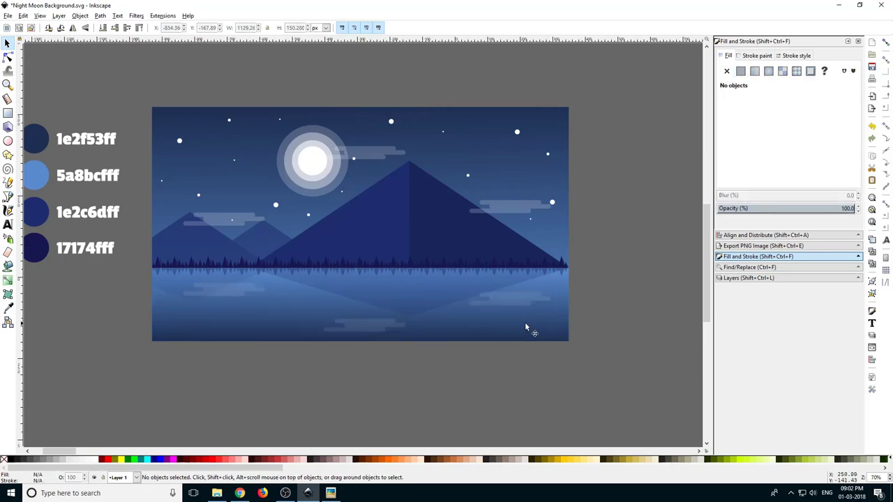